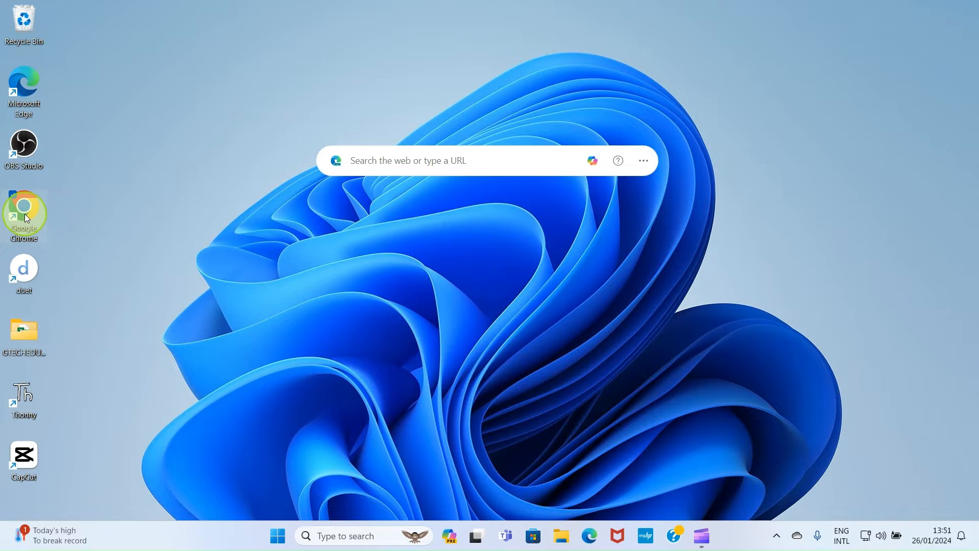
- Launch Google Chrome and open the Google Sheets home page at sheets.google.com
{"action": "double_click", "coordinate": [25, 215]}
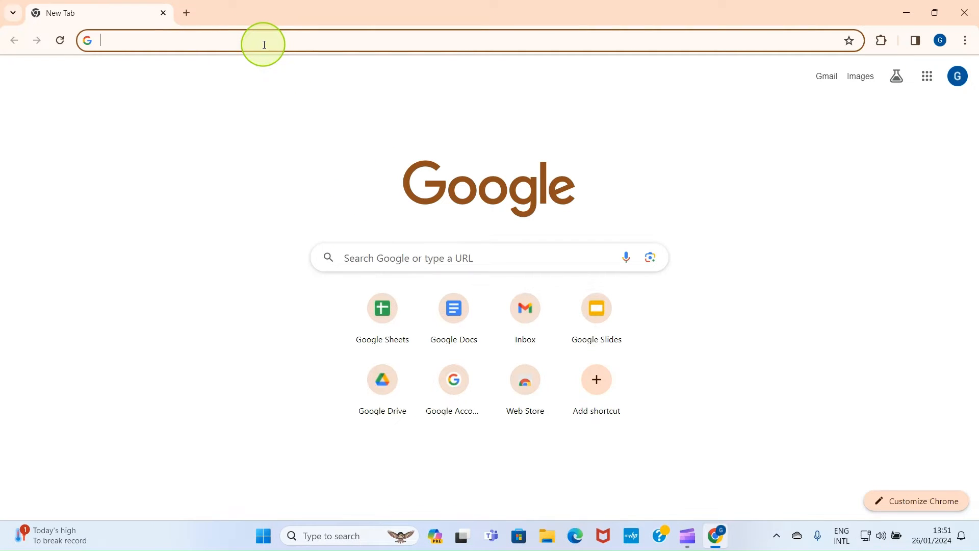
{"action": "type", "text": "sheets.google.com"}
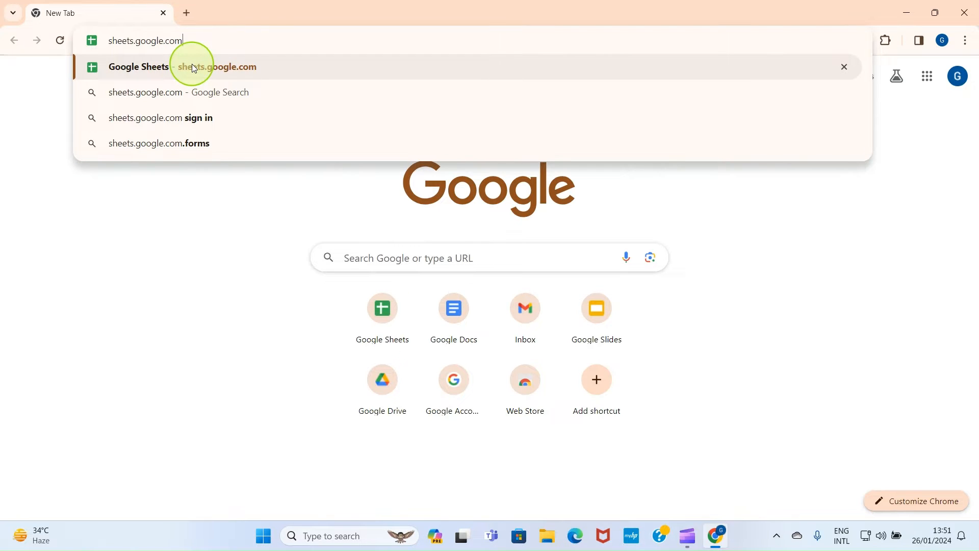
{"action": "left_click", "coordinate": [192, 66]}
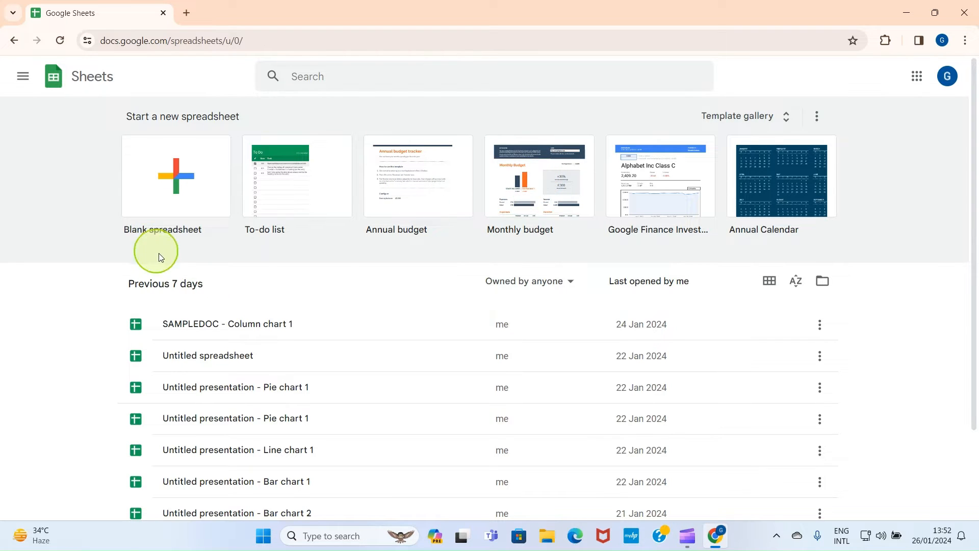
- Look over the recent spreadsheets and create a new blank spreadsheet
{"action": "scroll", "coordinate": [183, 301], "scroll_direction": "down", "scroll_amount": 2}
{"action": "scroll", "coordinate": [196, 365], "scroll_direction": "up", "scroll_amount": 3}
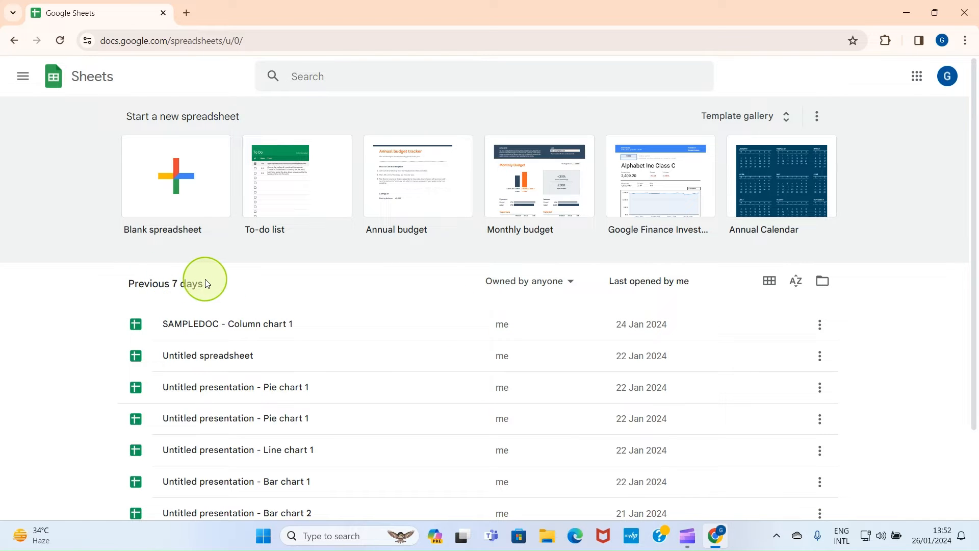
{"action": "scroll", "coordinate": [220, 296], "scroll_direction": "down", "scroll_amount": 2}
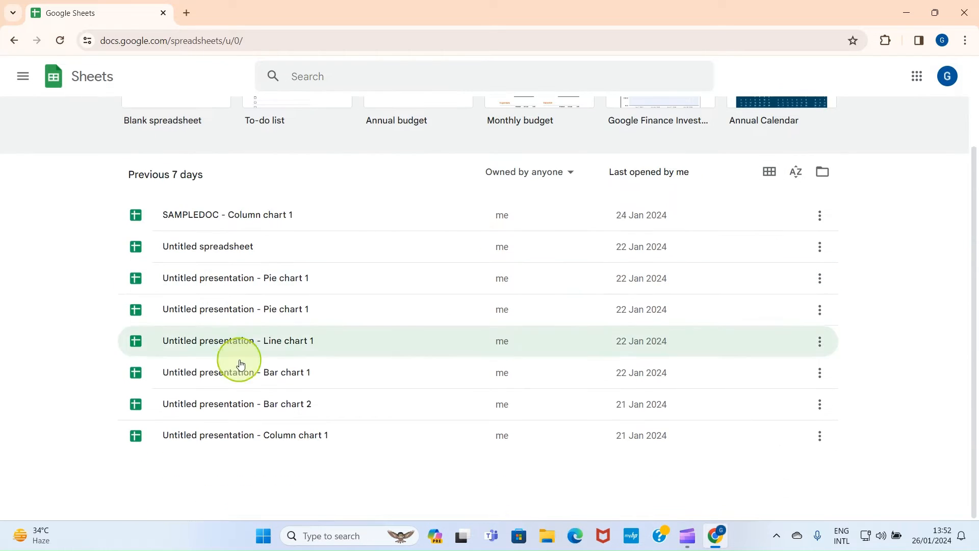
{"action": "scroll", "coordinate": [247, 360], "scroll_direction": "up", "scroll_amount": 2}
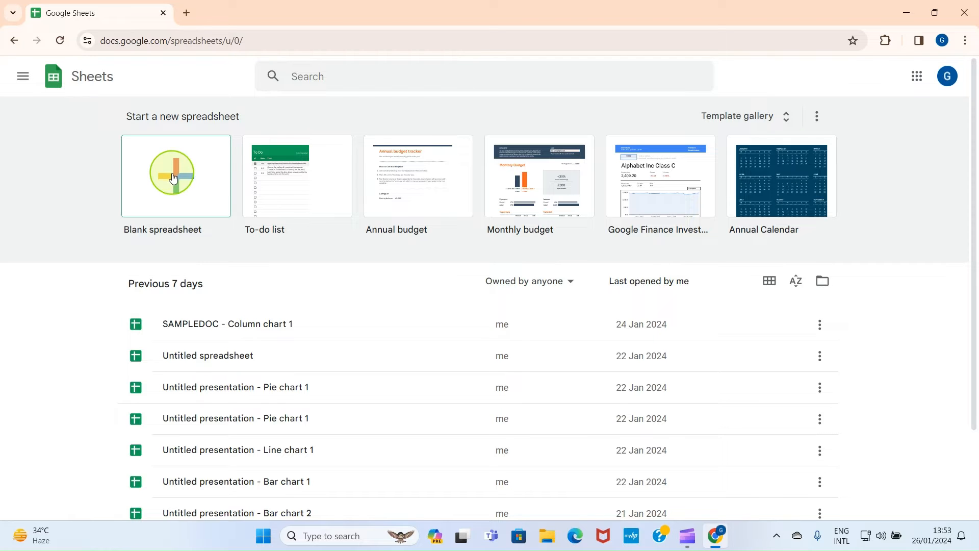
{"action": "left_click", "coordinate": [173, 174]}
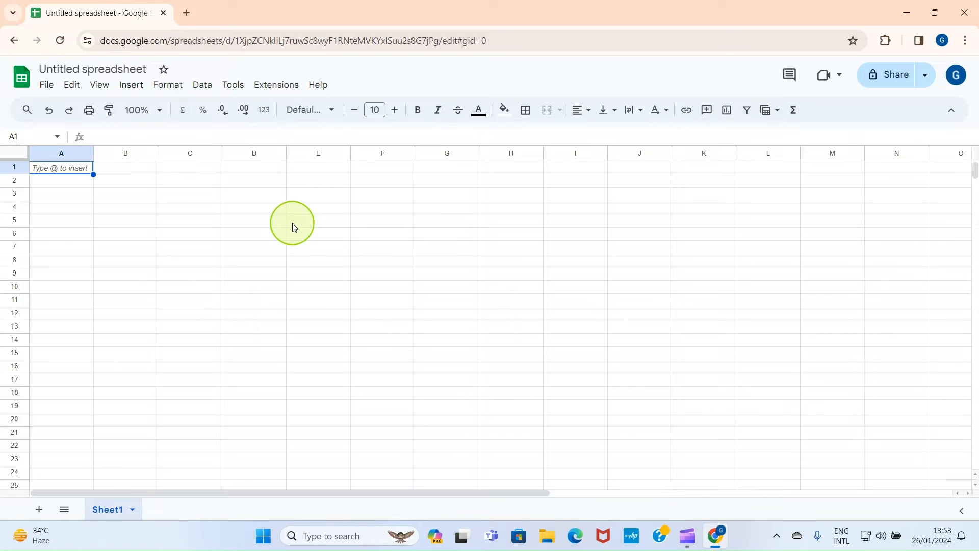
- Rename the untitled spreadsheet as GODWIN TECH
{"action": "left_click", "coordinate": [113, 67]}
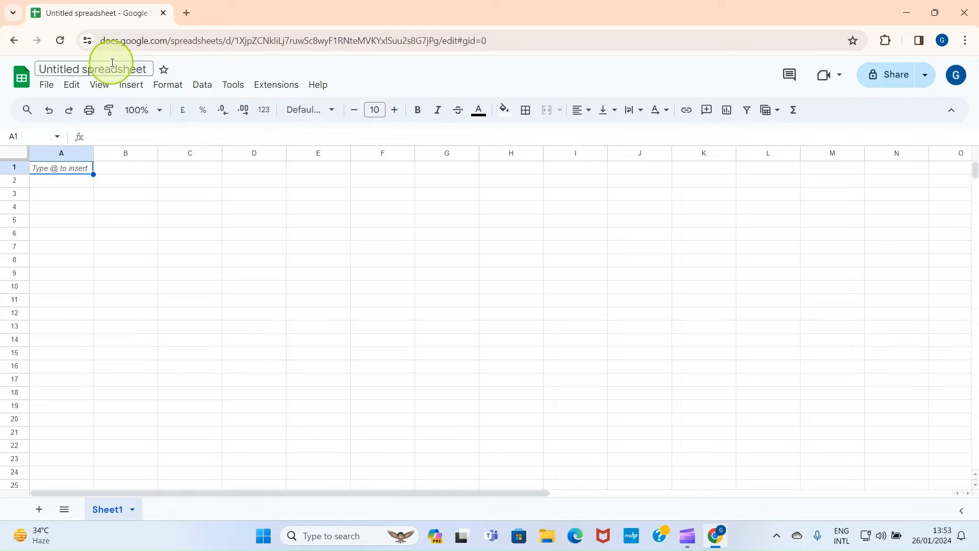
{"action": "left_click", "coordinate": [130, 68]}
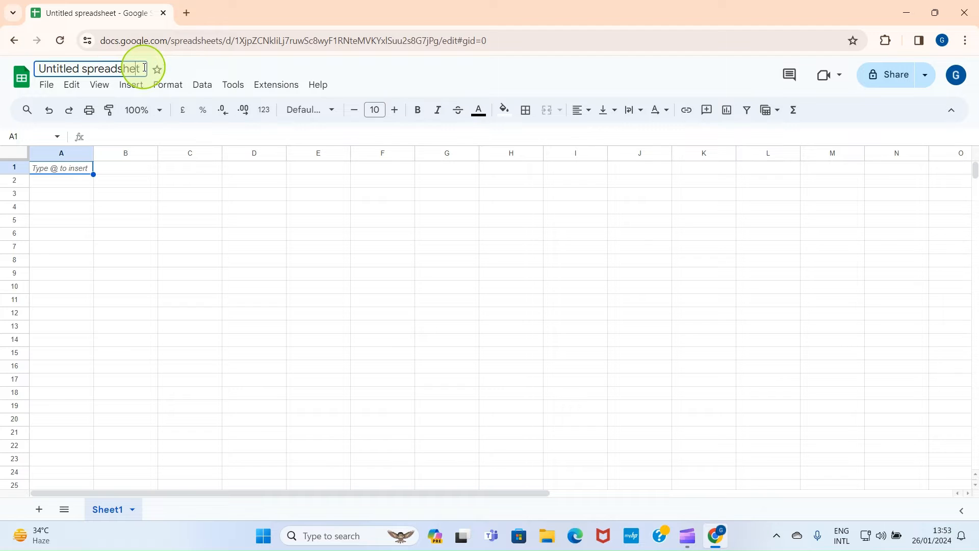
{"action": "key", "text": "ctrl+a"}
{"action": "type", "text": "GODWIN TECH"}
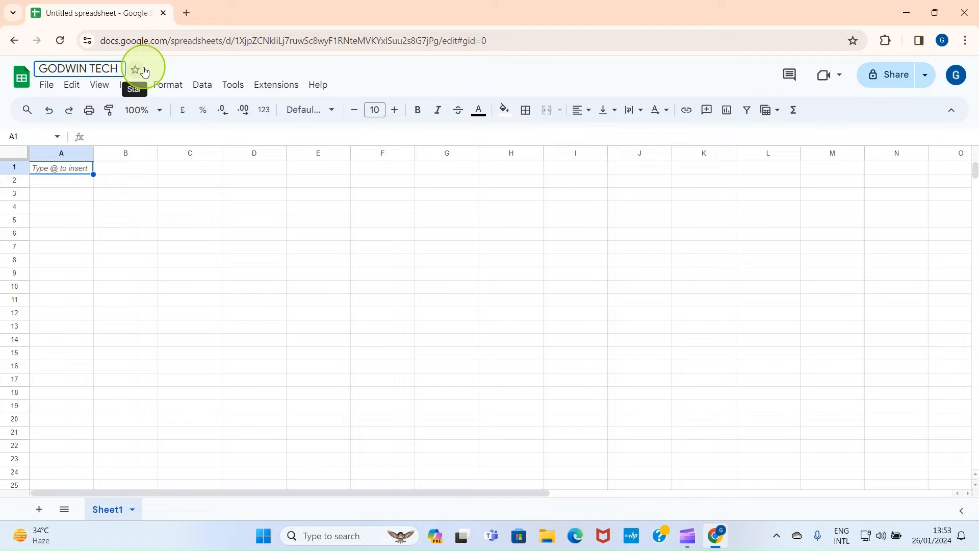
{"action": "key", "text": "Return"}
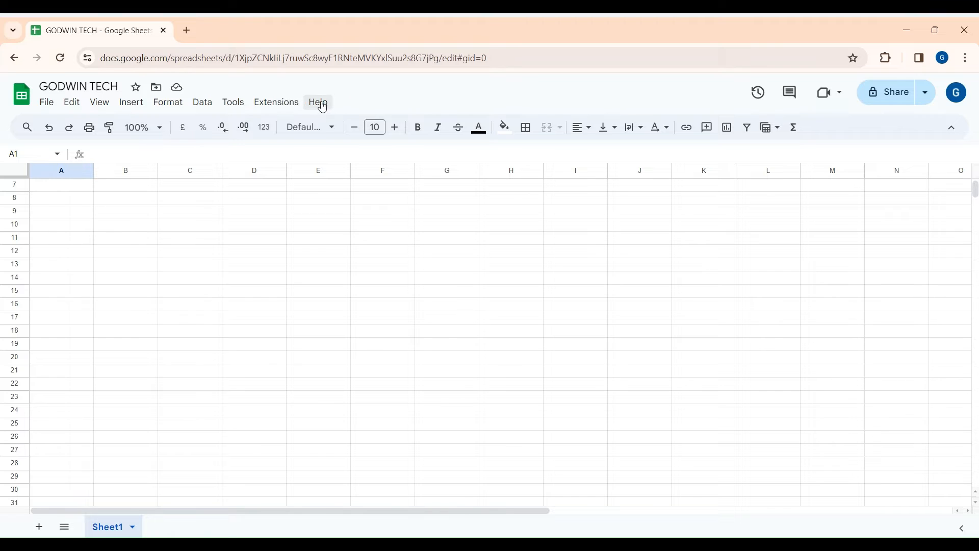
- Examine the available file, editing, view, insertion, formatting, data, tools, extensions and help commands without applying any
{"action": "left_click", "coordinate": [47, 103]}
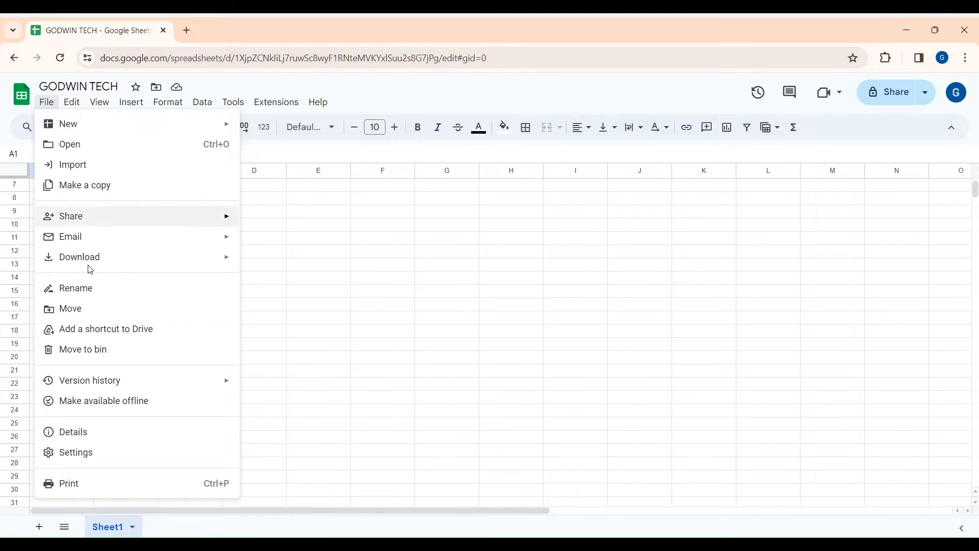
{"action": "left_click", "coordinate": [65, 127]}
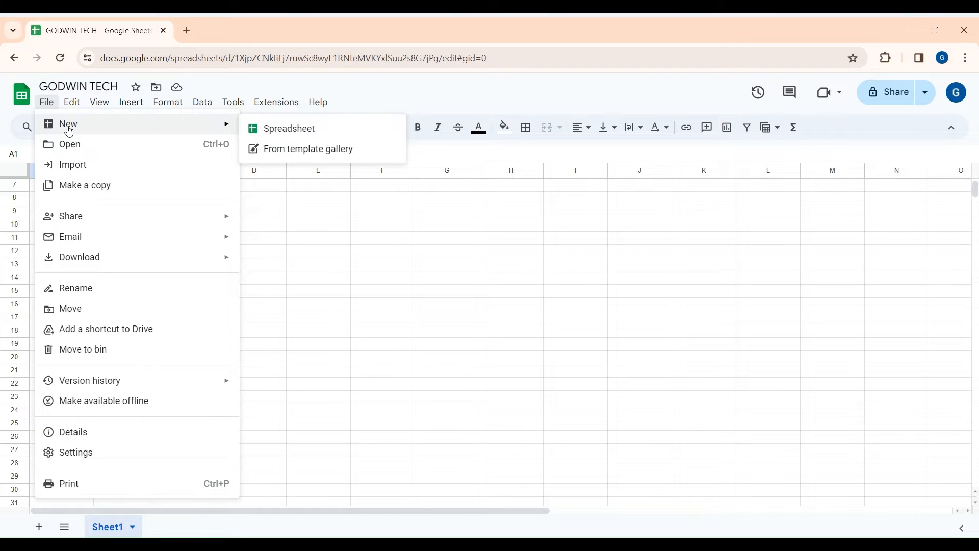
{"action": "mouse_move", "coordinate": [70, 103]}
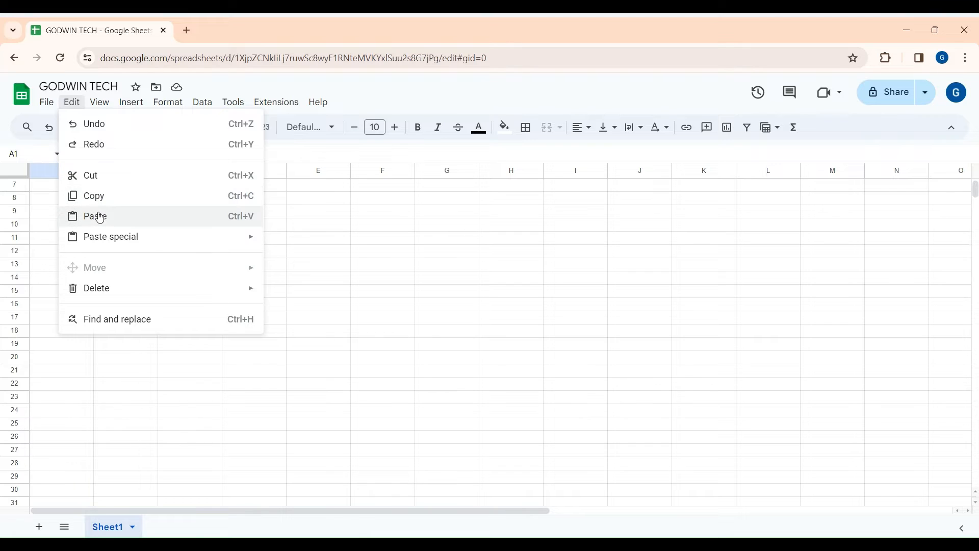
{"action": "mouse_move", "coordinate": [103, 240]}
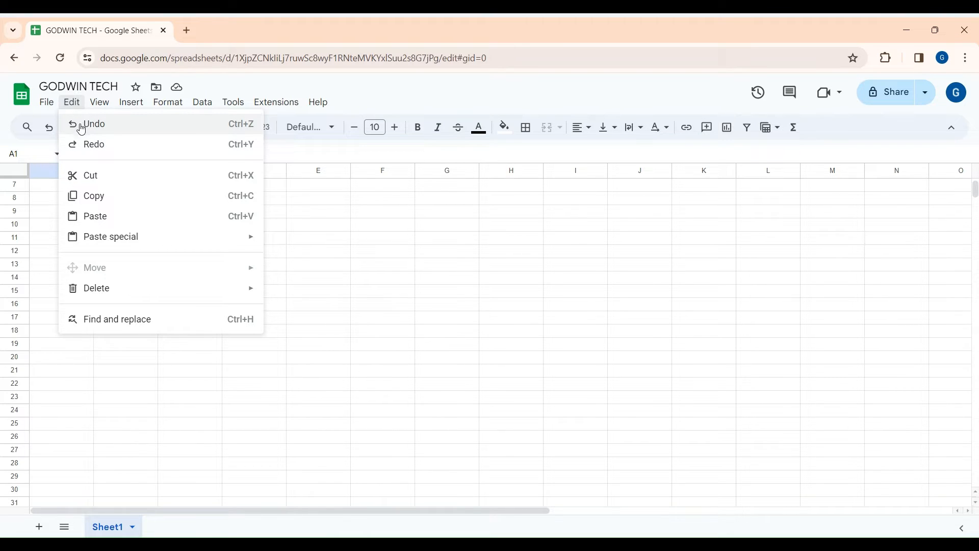
{"action": "left_click", "coordinate": [316, 224]}
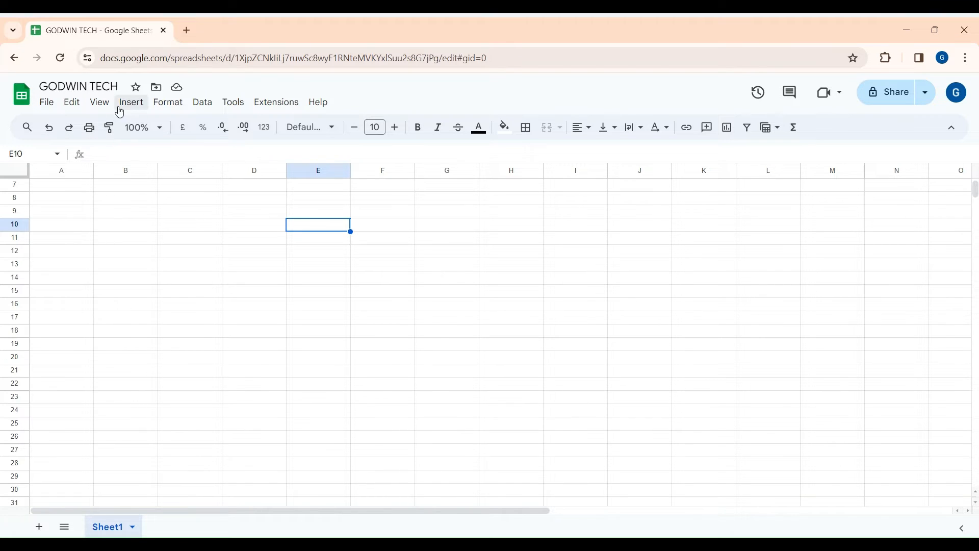
{"action": "left_click", "coordinate": [101, 107]}
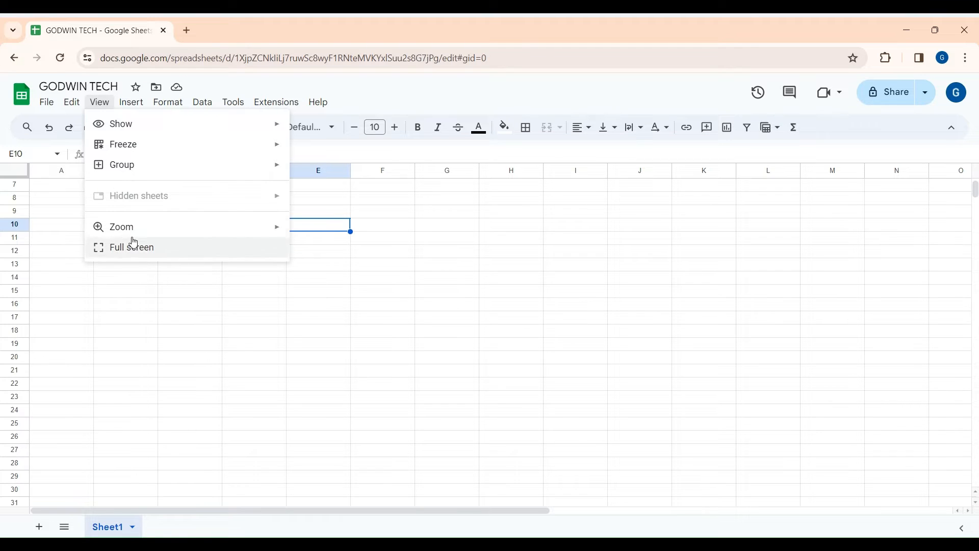
{"action": "left_click", "coordinate": [118, 106]}
{"action": "left_click", "coordinate": [125, 106]}
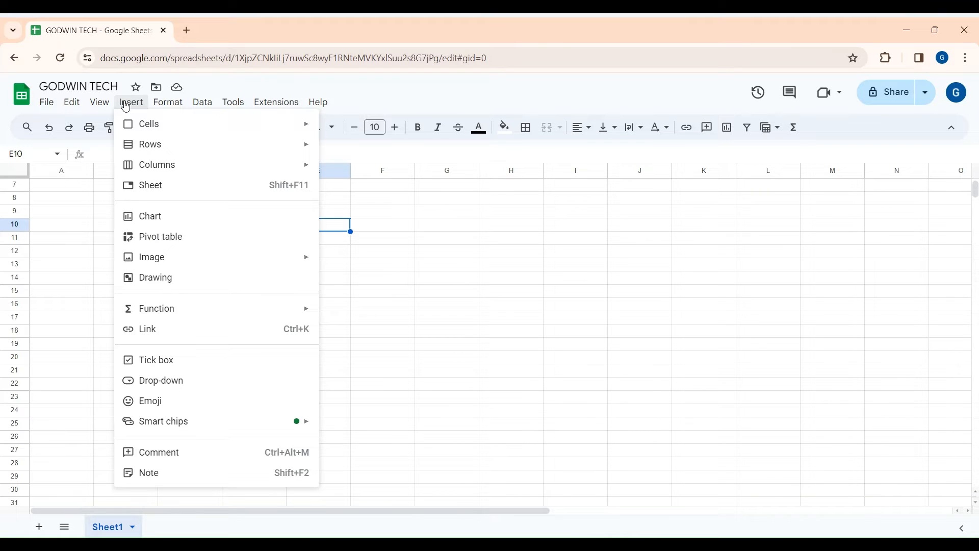
{"action": "mouse_move", "coordinate": [152, 121]}
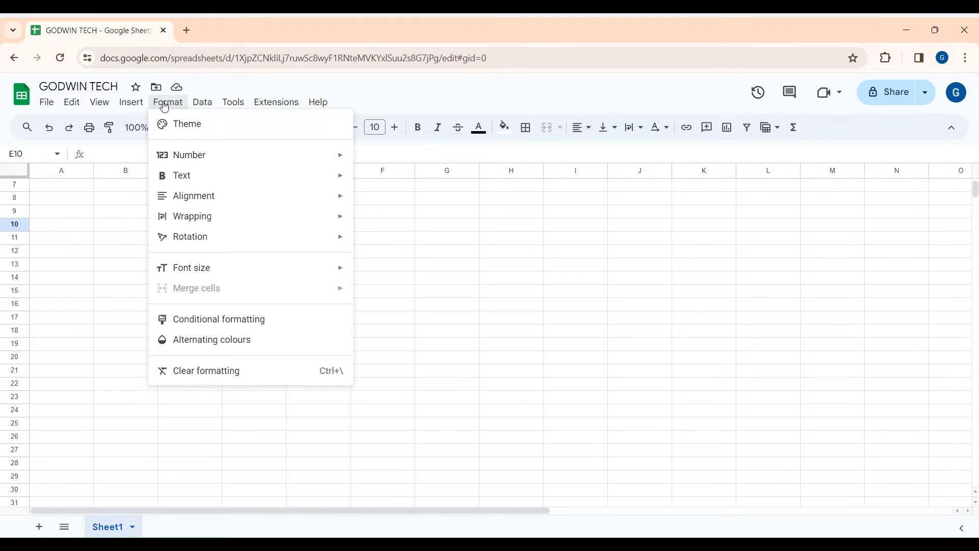
{"action": "mouse_move", "coordinate": [200, 105]}
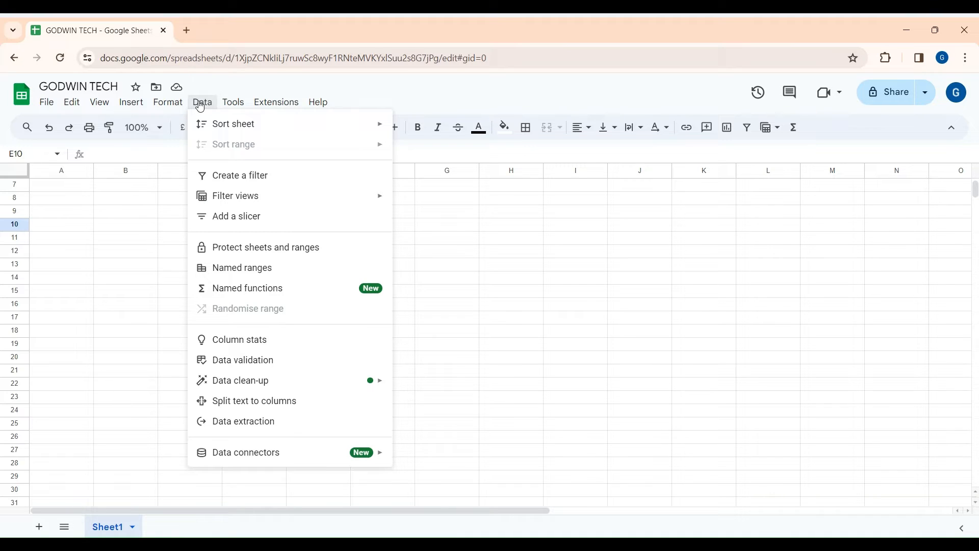
{"action": "mouse_move", "coordinate": [237, 127]}
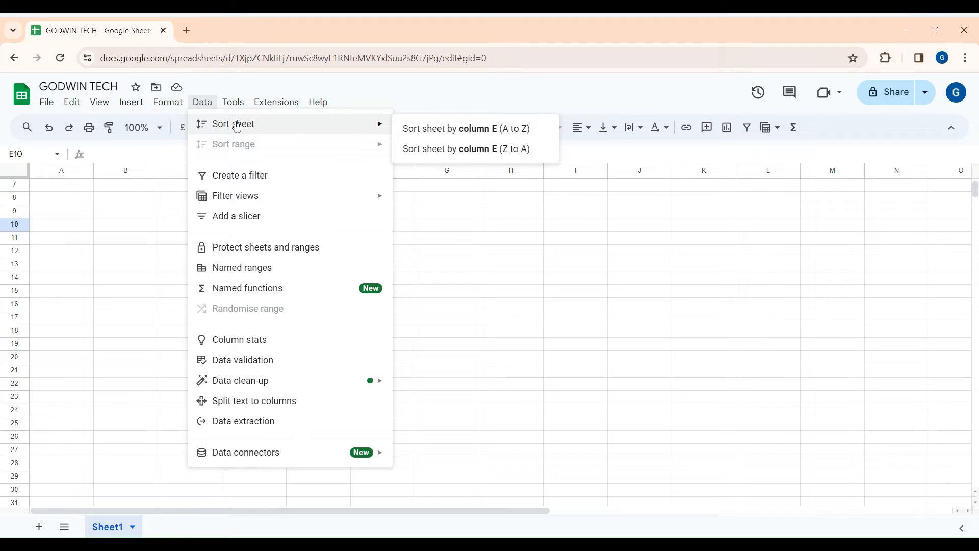
{"action": "mouse_move", "coordinate": [234, 105]}
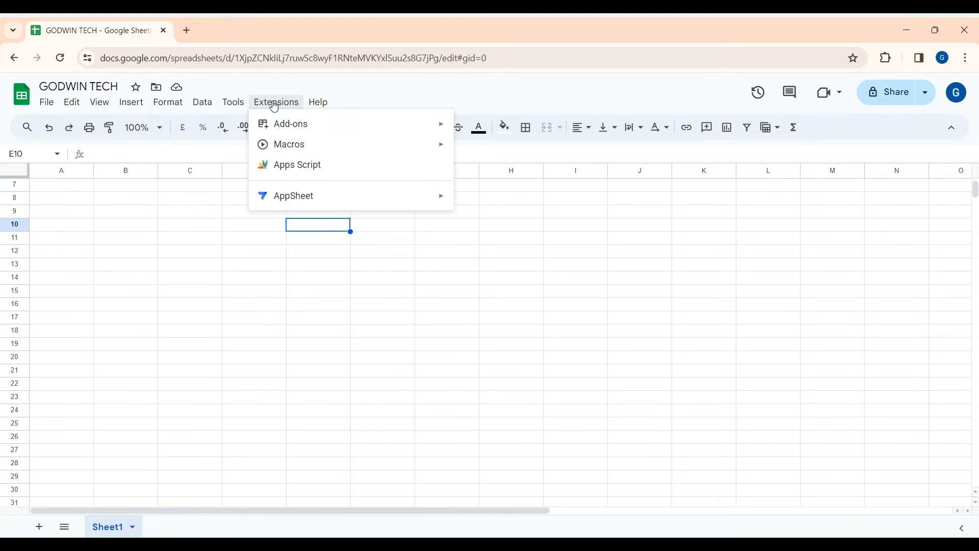
{"action": "mouse_move", "coordinate": [324, 103]}
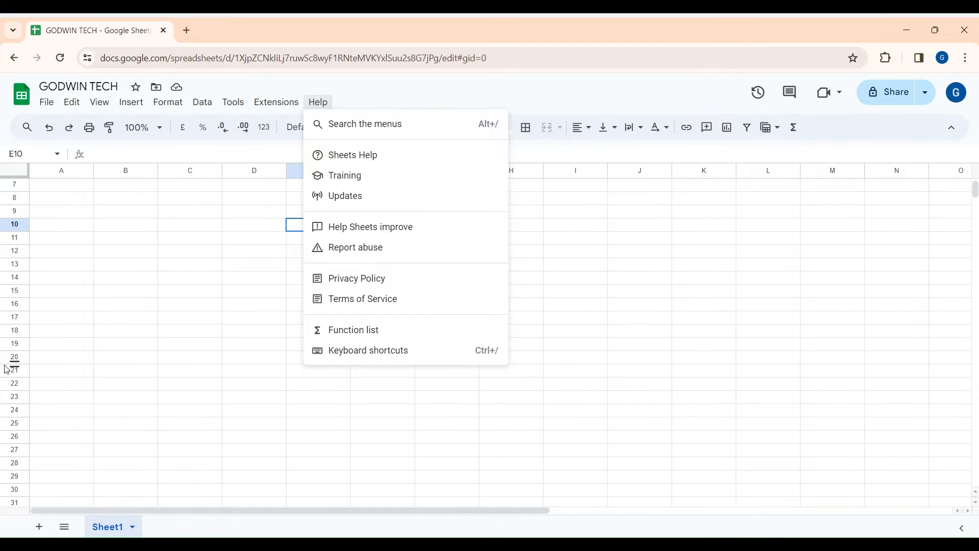
{"action": "left_click", "coordinate": [126, 266]}
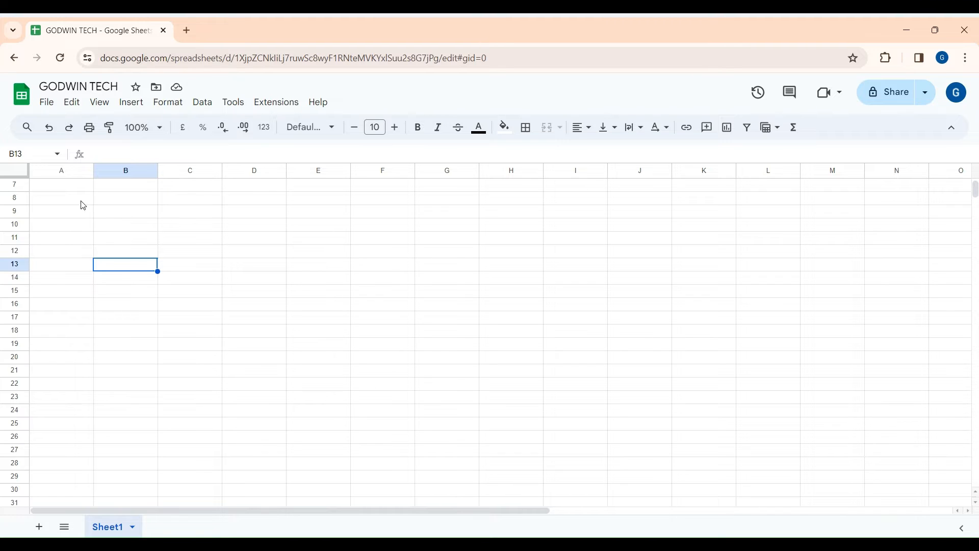
- Select the individual cells A7, B7 and C7 one at a time and return to A7
{"action": "left_click", "coordinate": [51, 189]}
{"action": "left_click", "coordinate": [118, 190]}
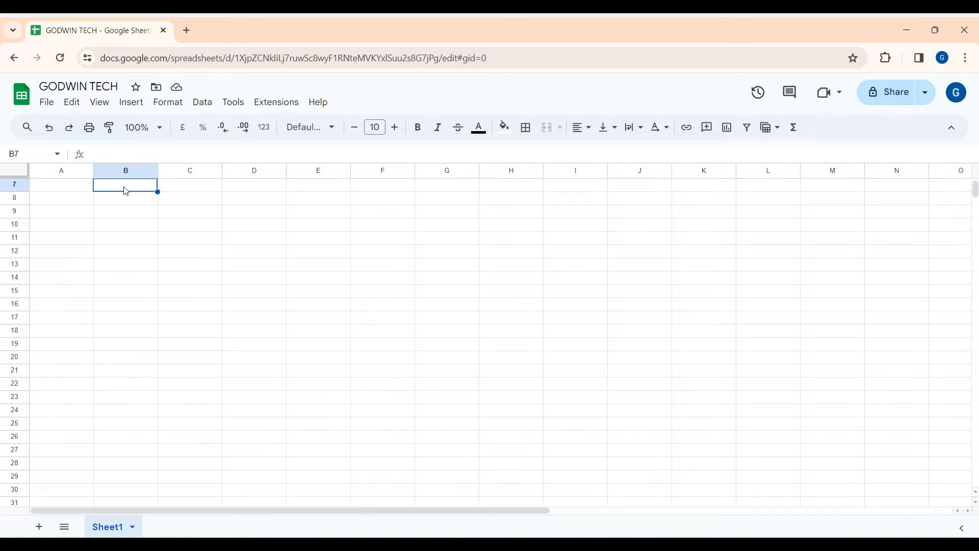
{"action": "left_click", "coordinate": [195, 191]}
{"action": "left_click", "coordinate": [64, 190]}
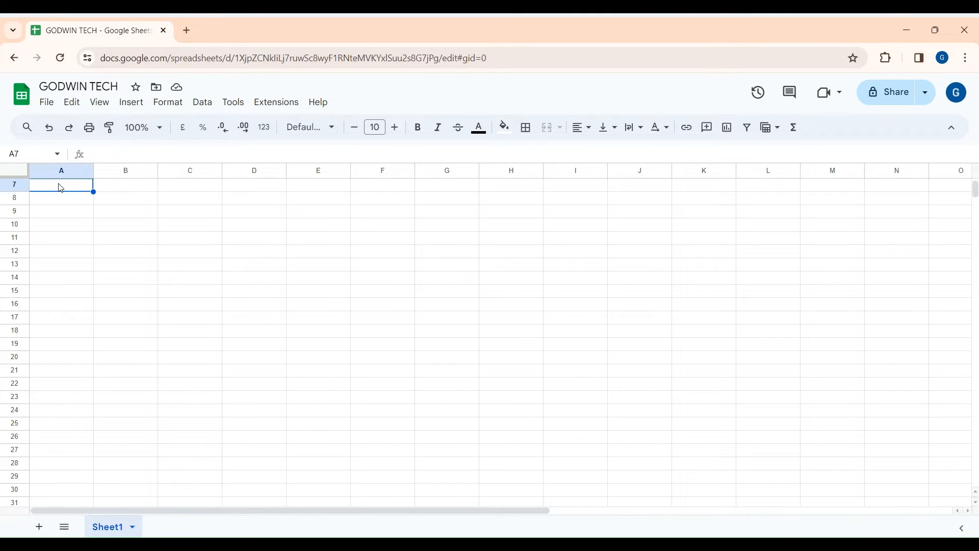
- Select the entire columns B, C and D one after another
{"action": "scroll", "coordinate": [60, 190], "scroll_direction": "up", "scroll_amount": 2}
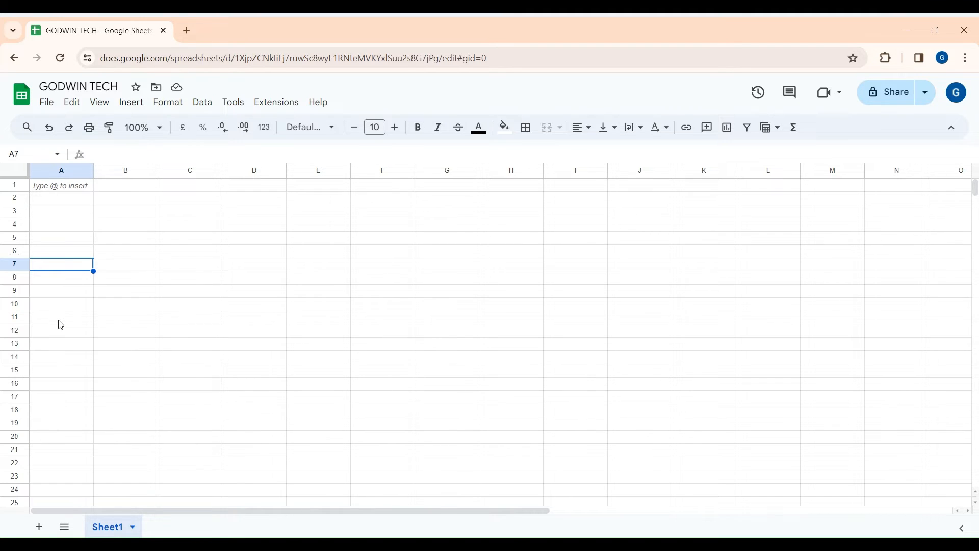
{"action": "left_click", "coordinate": [126, 171]}
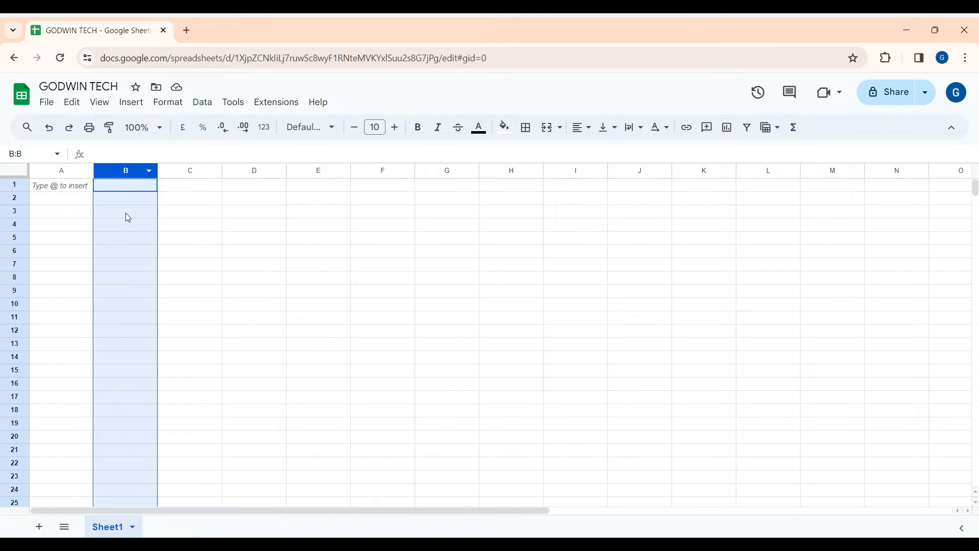
{"action": "left_click", "coordinate": [190, 170]}
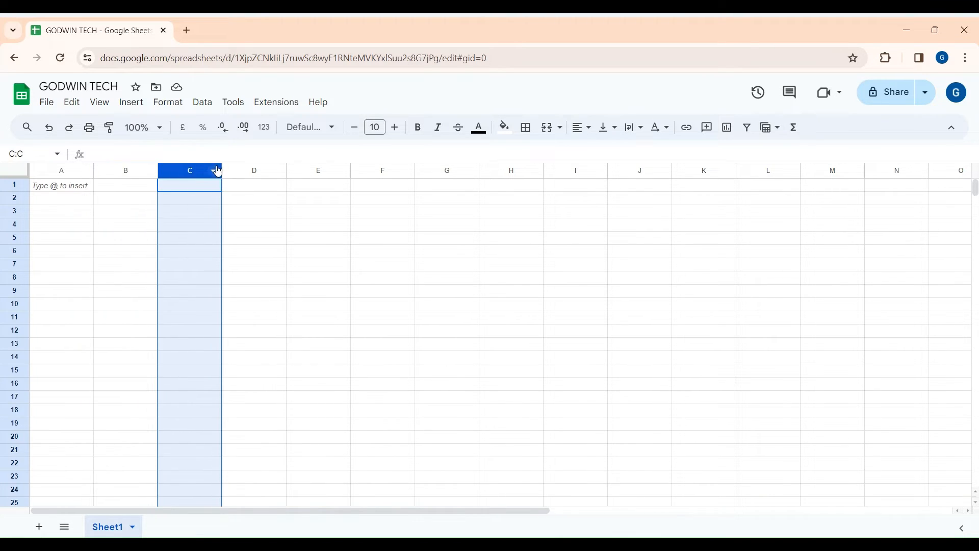
{"action": "left_click", "coordinate": [245, 167]}
- Select the entire rows 1 to 4 one after another, and finish with cell A1 selected
{"action": "left_click", "coordinate": [10, 187]}
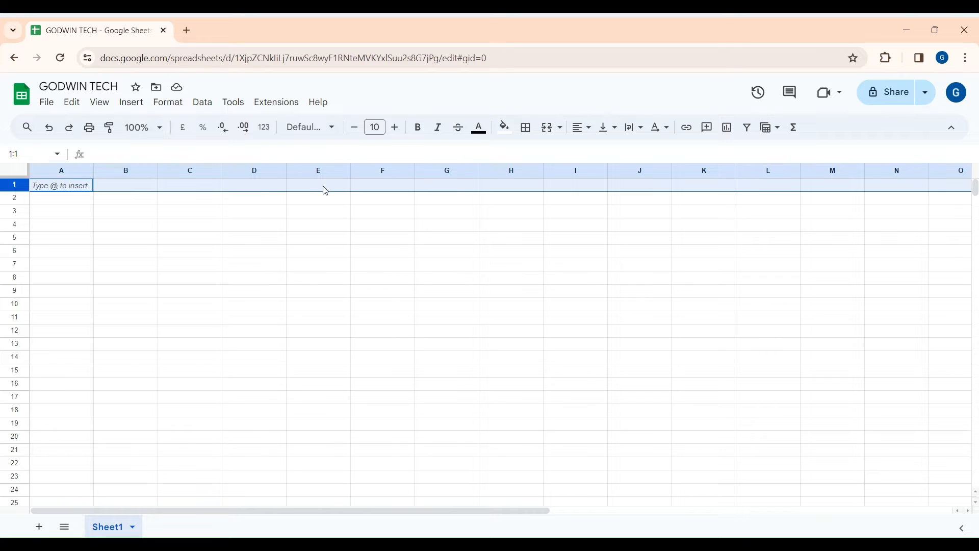
{"action": "left_click", "coordinate": [14, 198]}
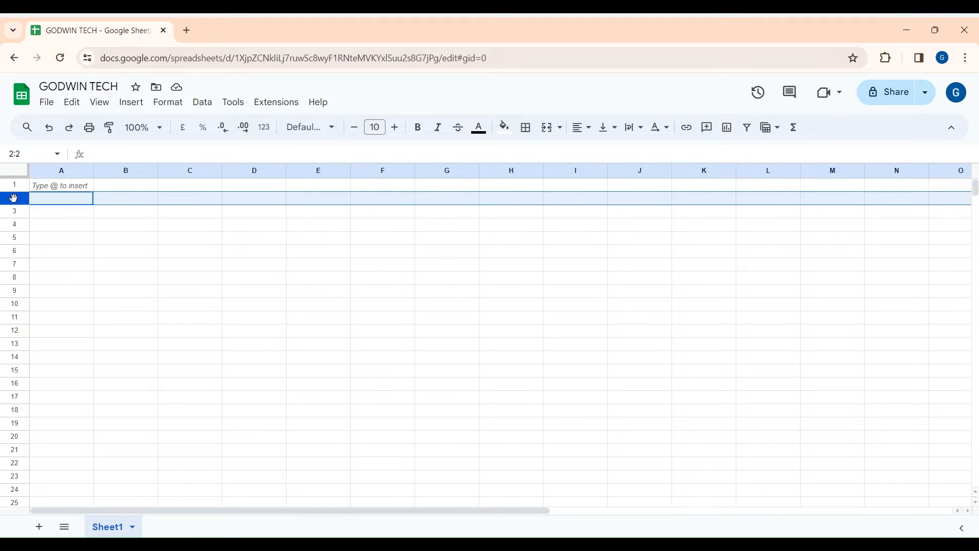
{"action": "left_click", "coordinate": [16, 210]}
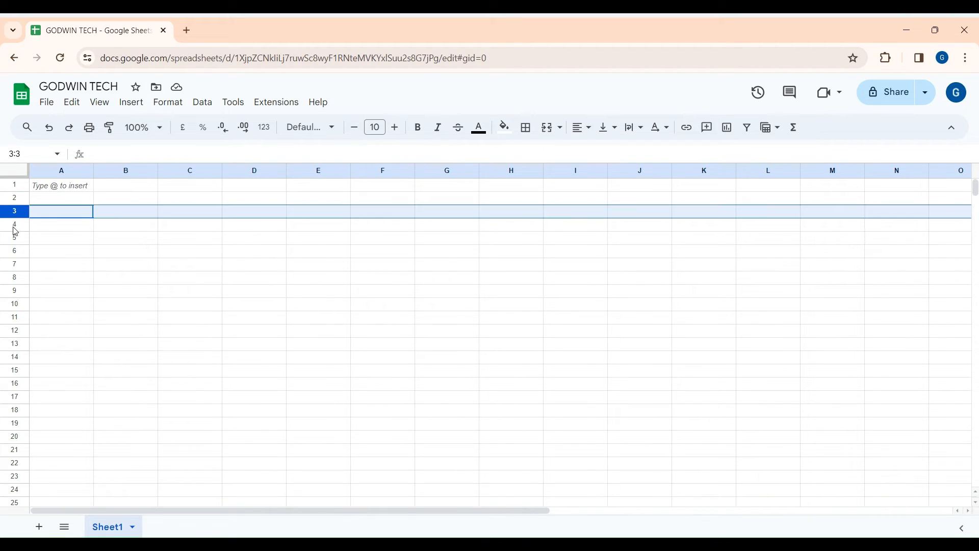
{"action": "left_click", "coordinate": [14, 227]}
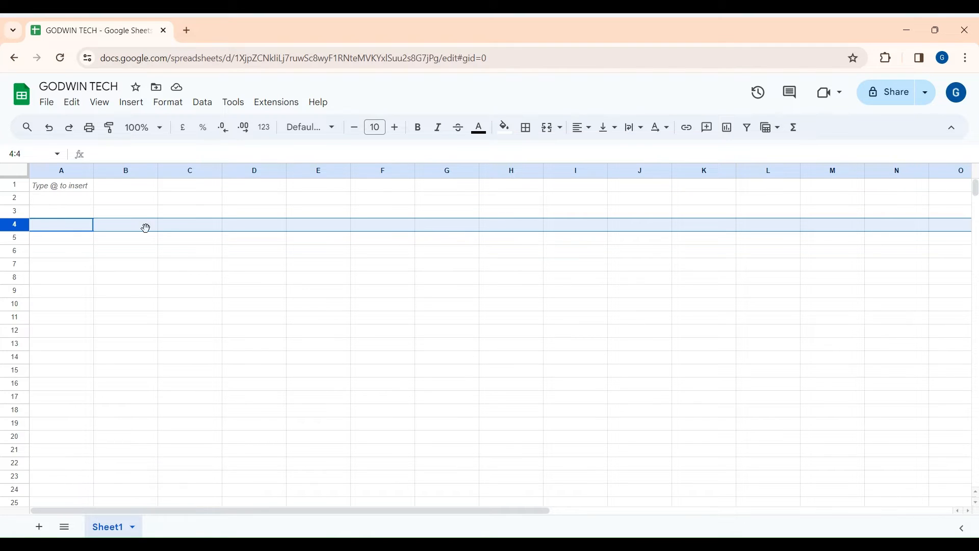
{"action": "left_click", "coordinate": [190, 331]}
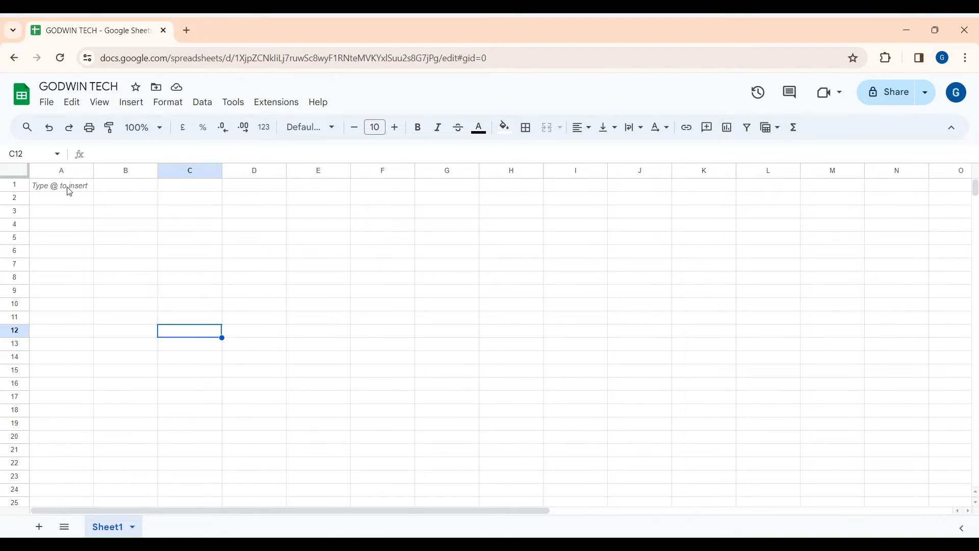
{"action": "left_click", "coordinate": [62, 188]}
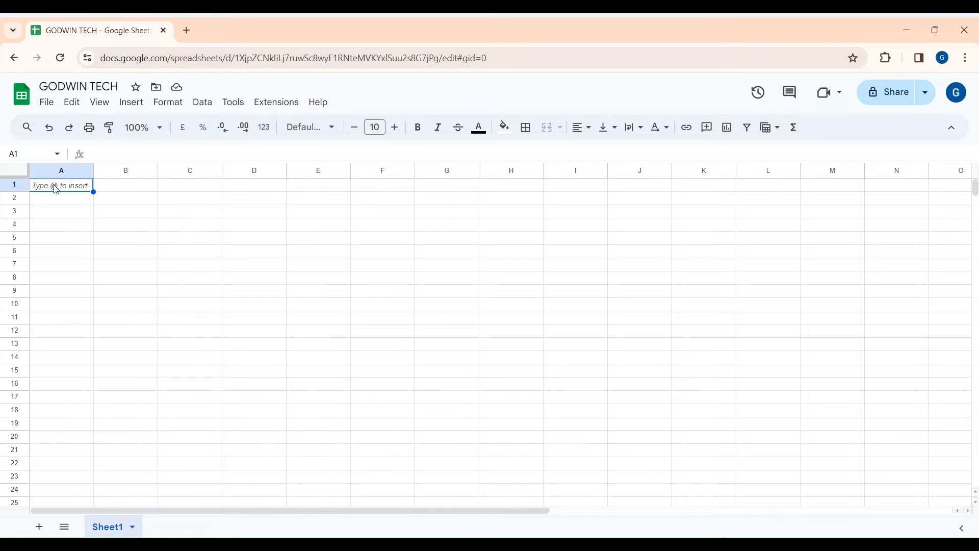
- Enter the title GODWIN TECH ACADEMY in cell A1
{"action": "type", "text": "GODWIN TECH ACADEMY"}
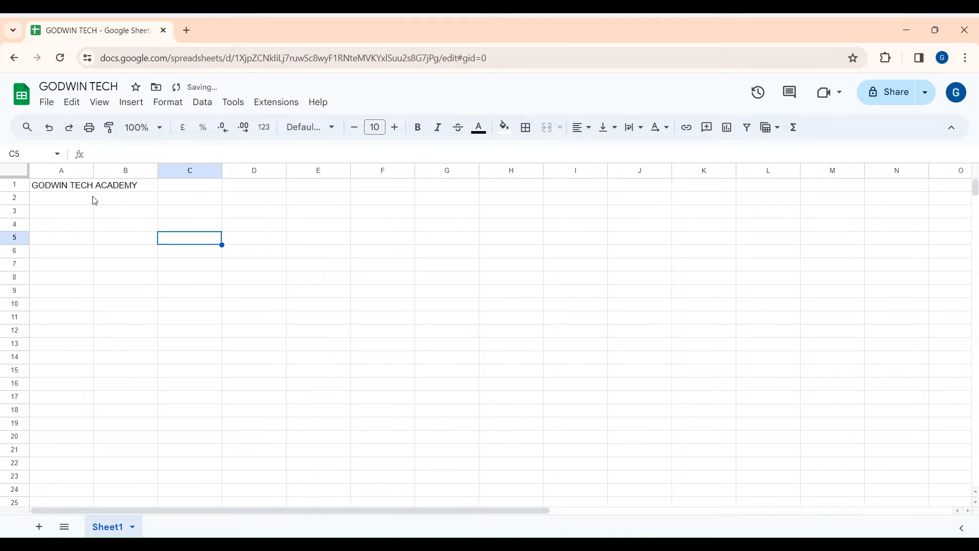
{"action": "left_click", "coordinate": [86, 185]}
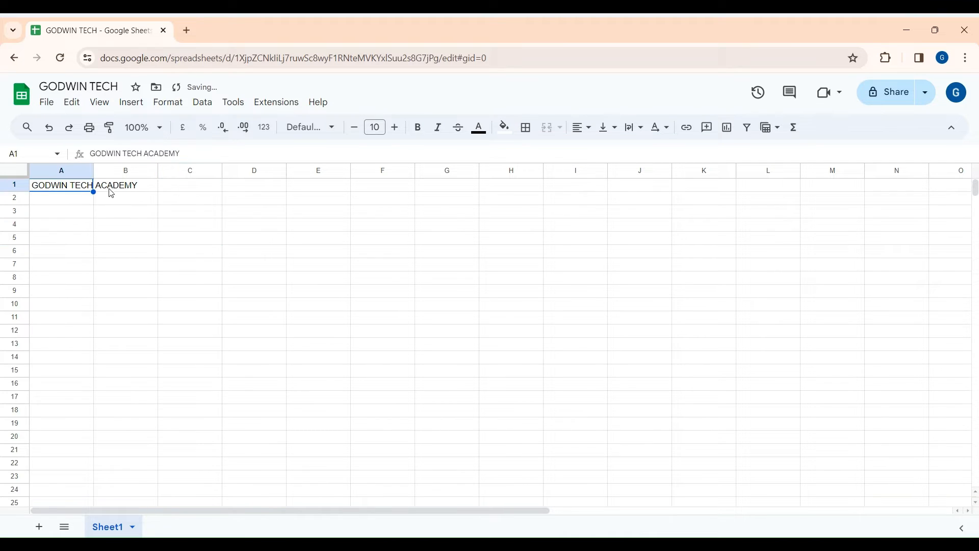
{"action": "left_click", "coordinate": [109, 218]}
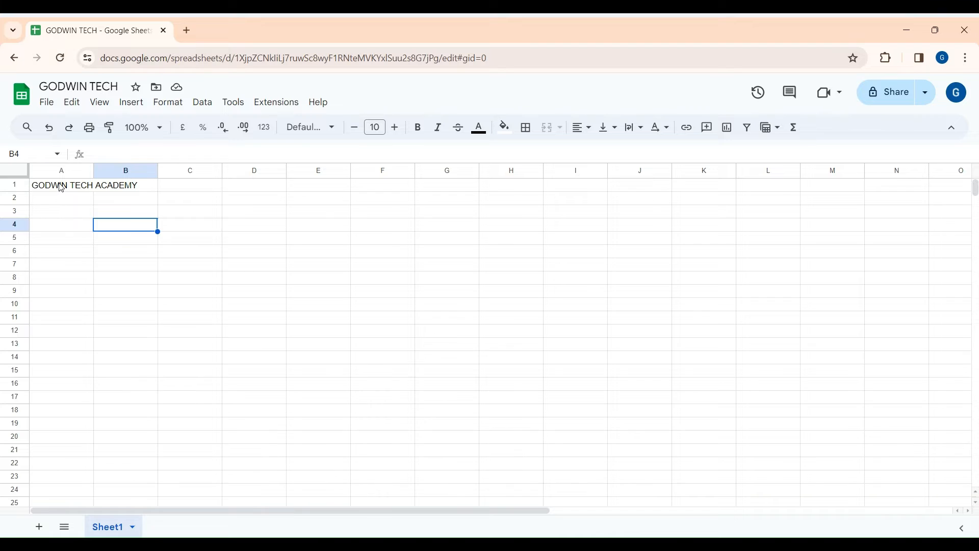
- Edit the title in cell A1 to remove the word ACADEMY, leaving GODWIN TECH
{"action": "left_click", "coordinate": [62, 187]}
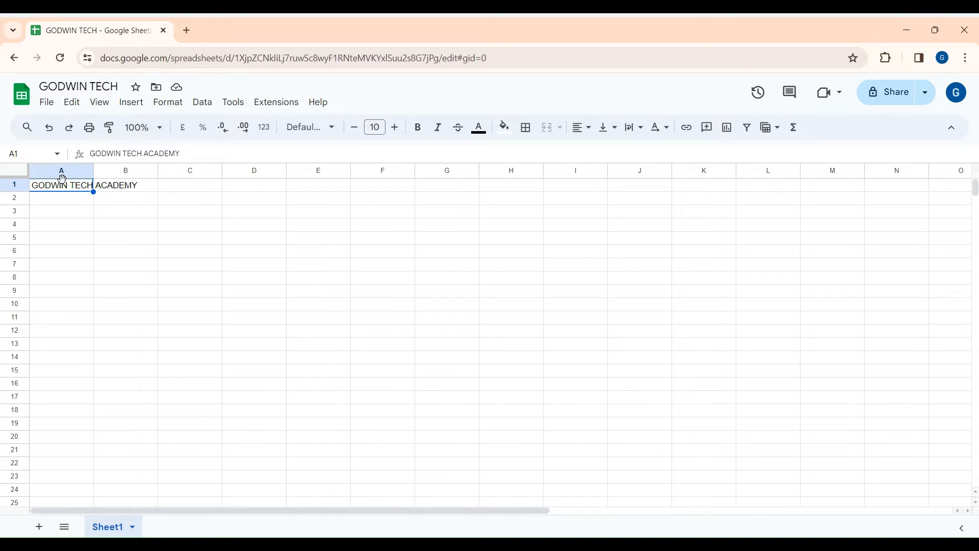
{"action": "double_click", "coordinate": [66, 185]}
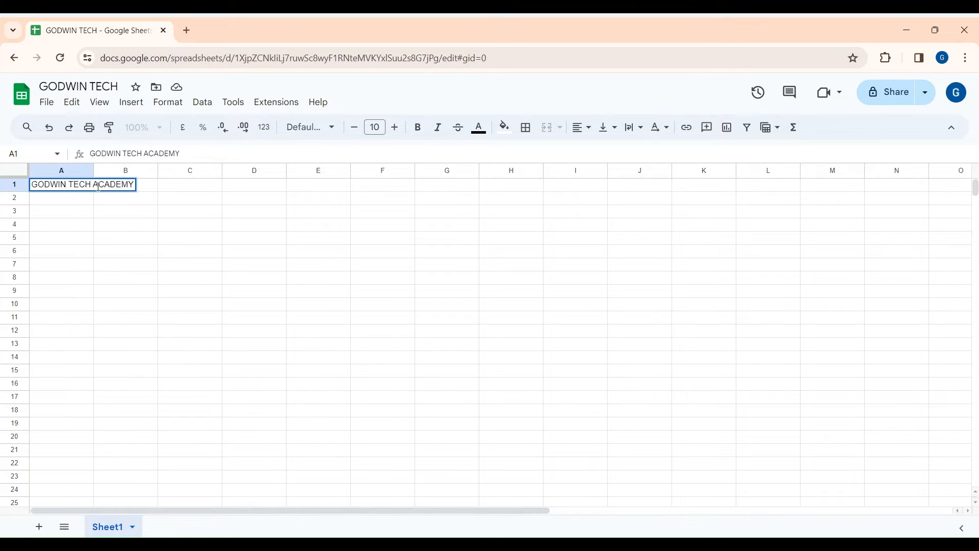
{"action": "key", "text": "Left"}
{"action": "key", "text": "Right"}
{"action": "key", "text": "BackSpace"}
{"action": "key", "text": "BackSpace"}
{"action": "key", "text": "BackSpace"}
{"action": "key", "text": "BackSpace"}
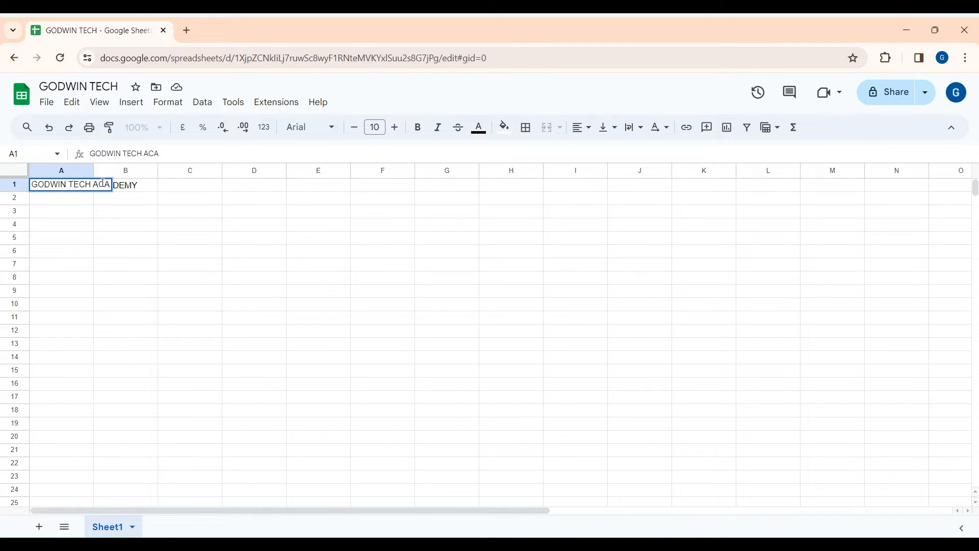
{"action": "key", "text": "BackSpace"}
{"action": "key", "text": "BackSpace"}
{"action": "key", "text": "BackSpace"}
{"action": "left_click", "coordinate": [245, 228]}
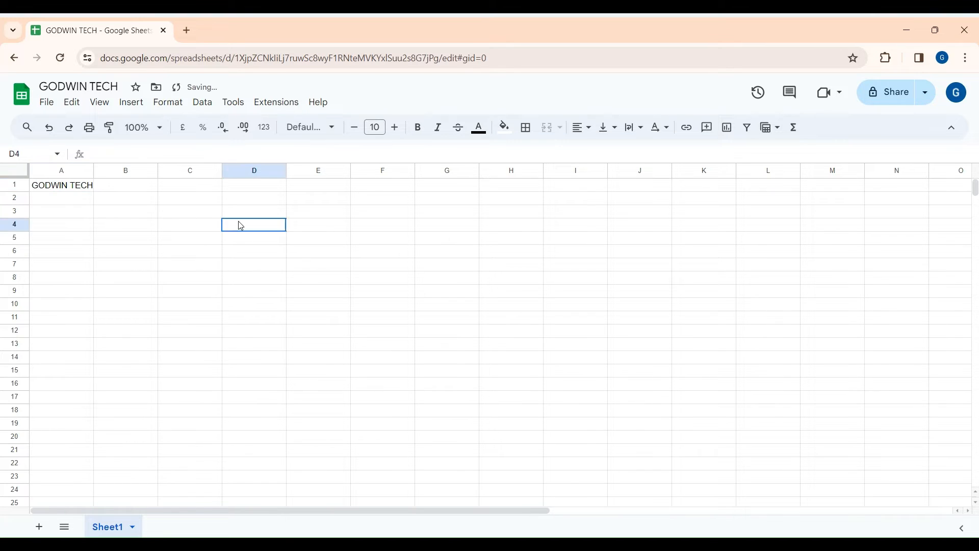
{"action": "left_click", "coordinate": [70, 187]}
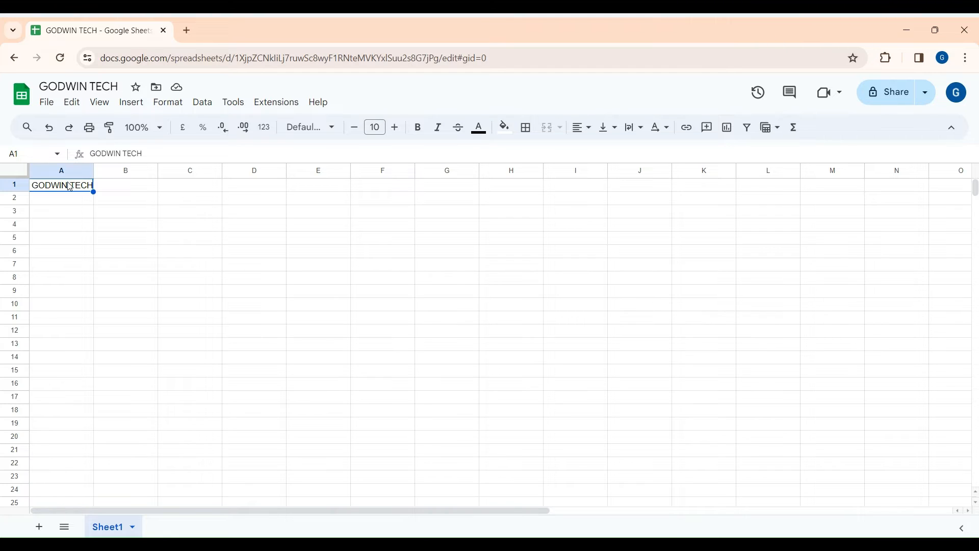
{"action": "left_click", "coordinate": [189, 290]}
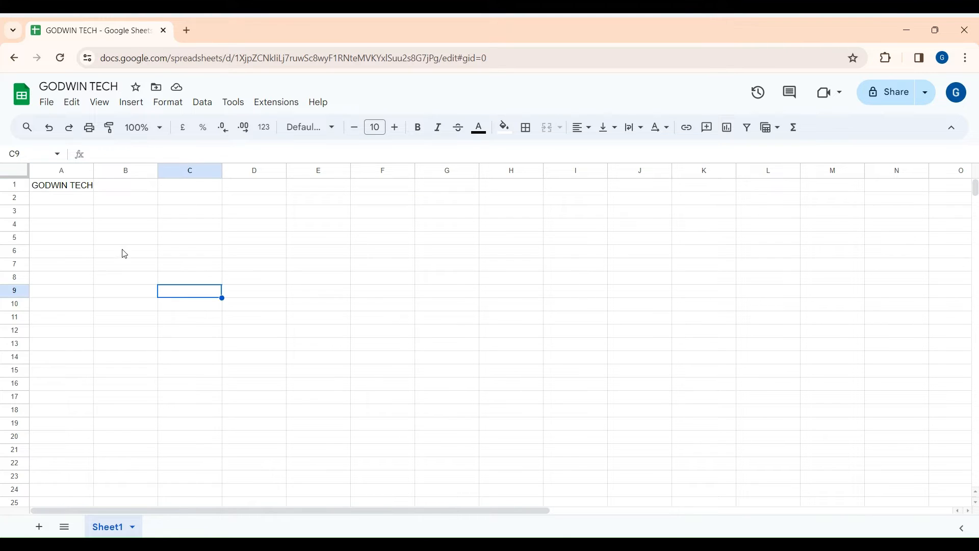
- Add the word ACADEMY back to the end of the title in cell A1
{"action": "double_click", "coordinate": [73, 185]}
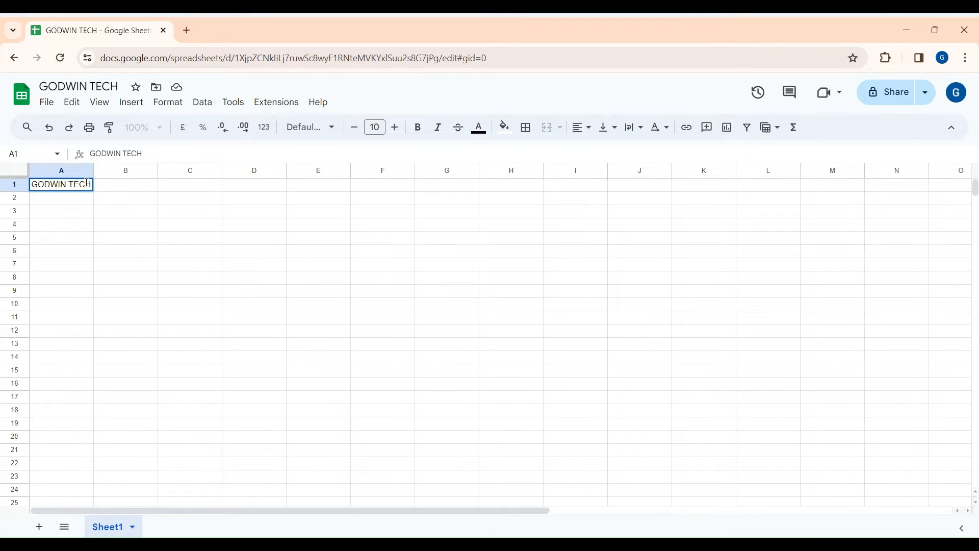
{"action": "type", "text": "ACADEMY"}
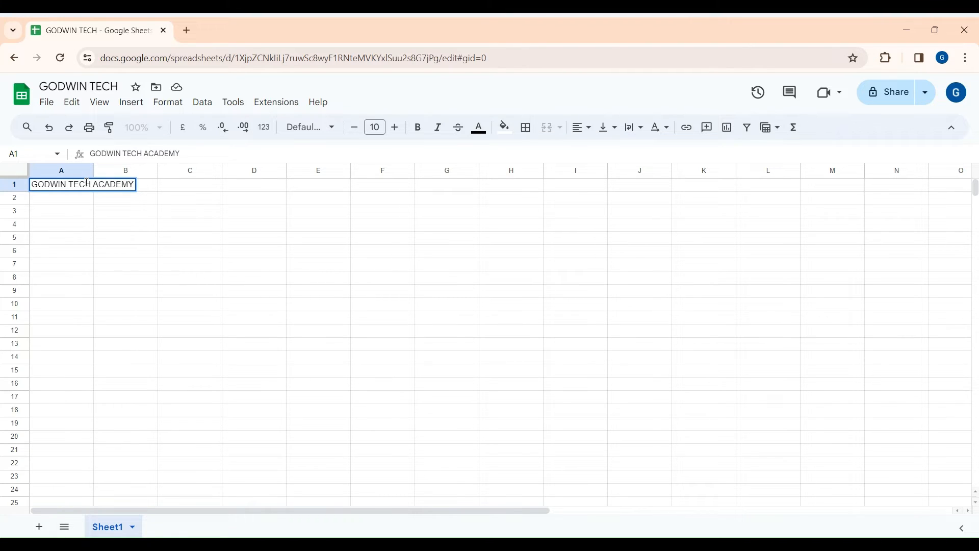
{"action": "left_click", "coordinate": [294, 216]}
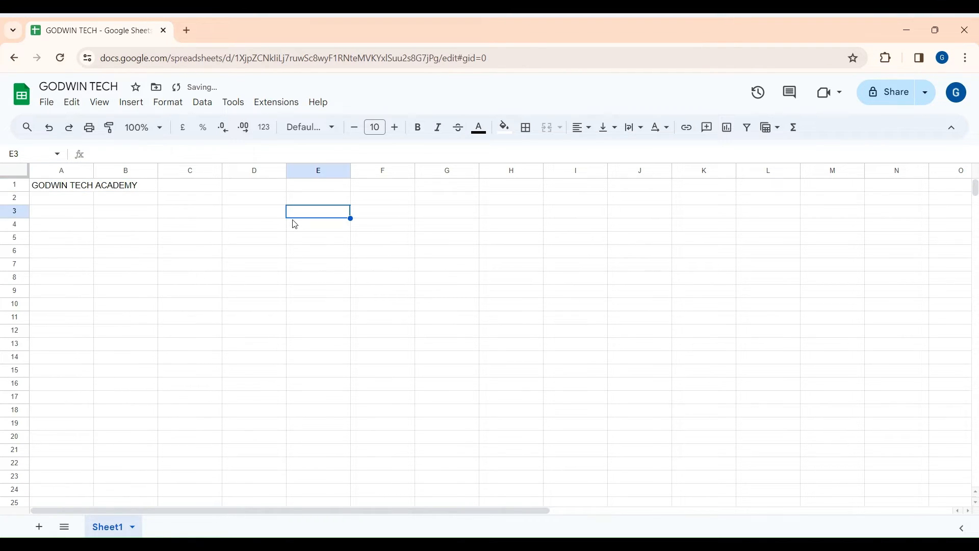
- Merge cells A1 and B1 with the Merge all option so the title spans both columns
{"action": "left_click", "coordinate": [59, 188]}
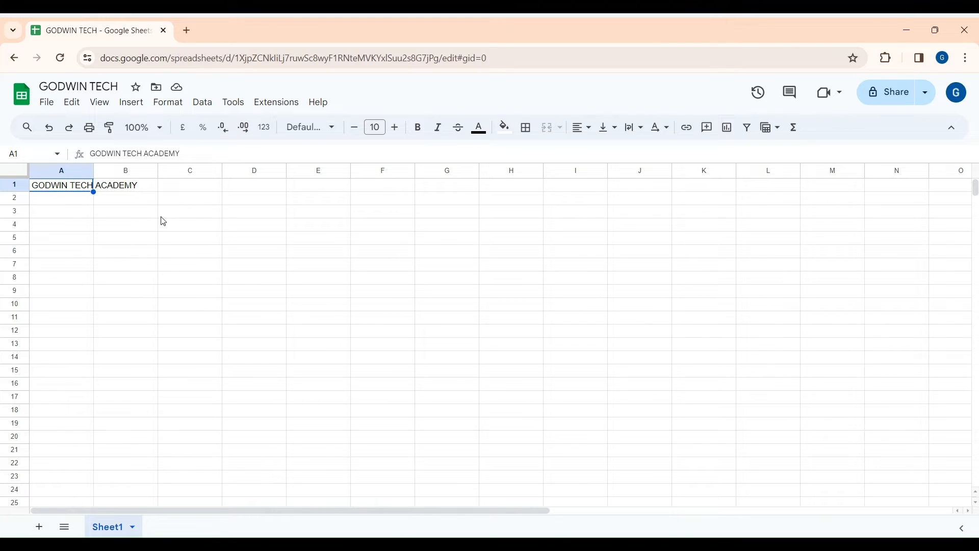
{"action": "left_click", "coordinate": [327, 287]}
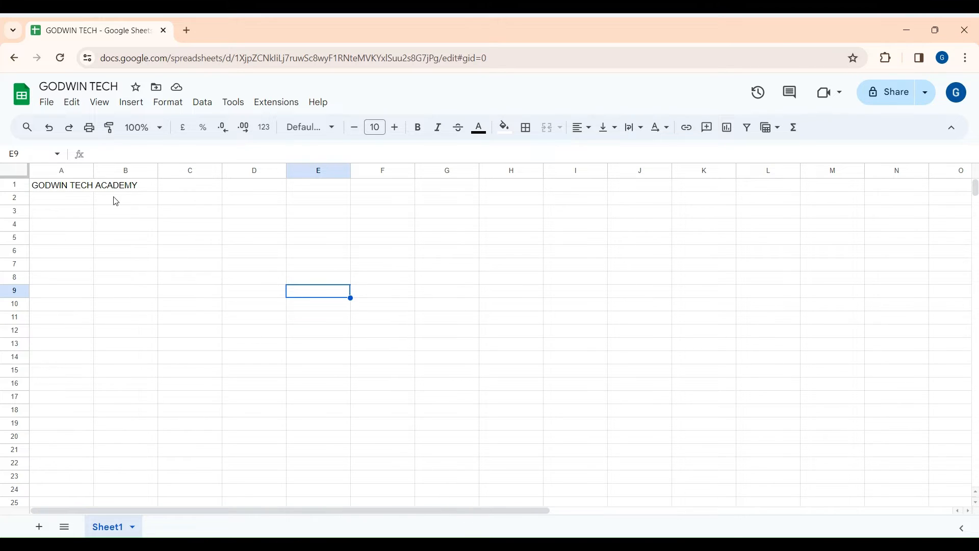
{"action": "left_click", "coordinate": [72, 188], "text": "ctrl"}
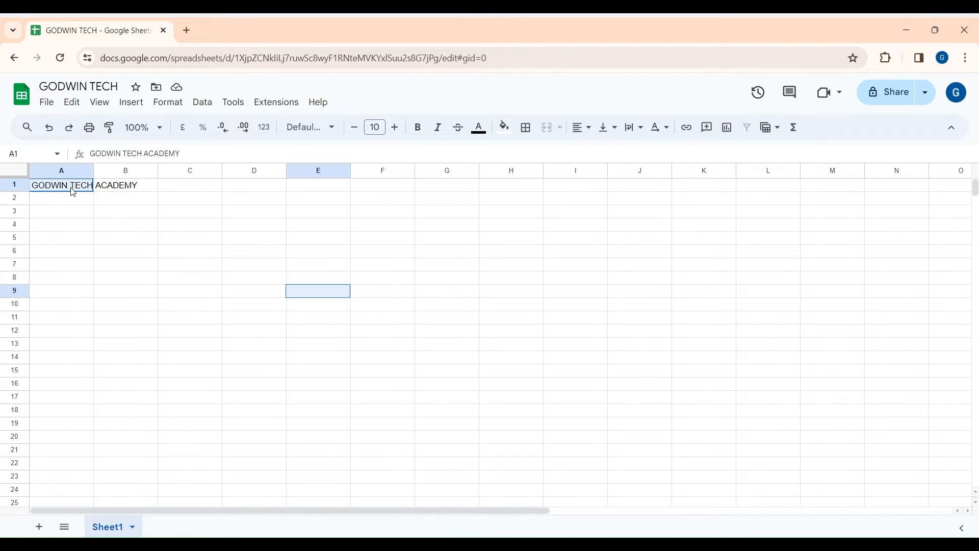
{"action": "left_click", "coordinate": [110, 188], "text": "ctrl"}
{"action": "left_click_drag", "start_coordinate": [109, 190], "coordinate": [92, 183]}
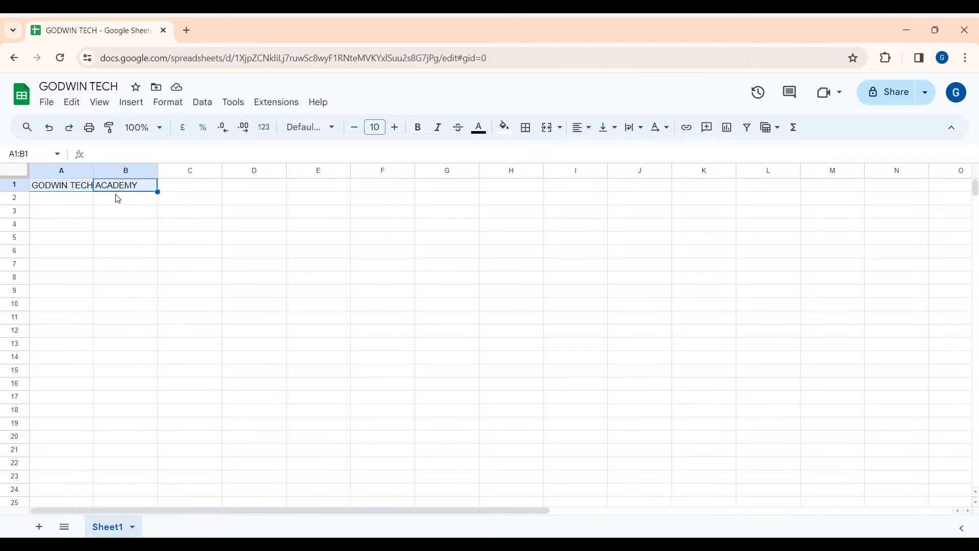
{"action": "left_click", "coordinate": [562, 132]}
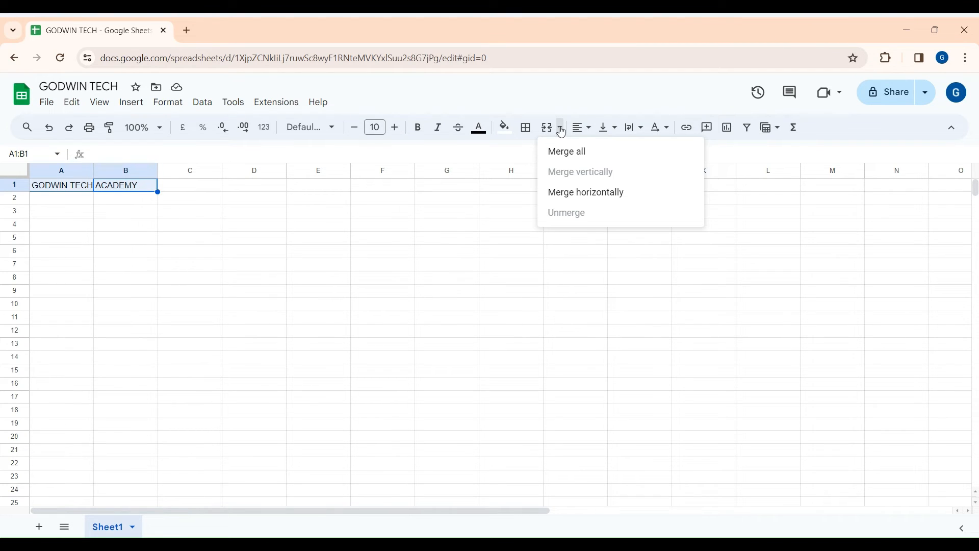
{"action": "left_click", "coordinate": [560, 153]}
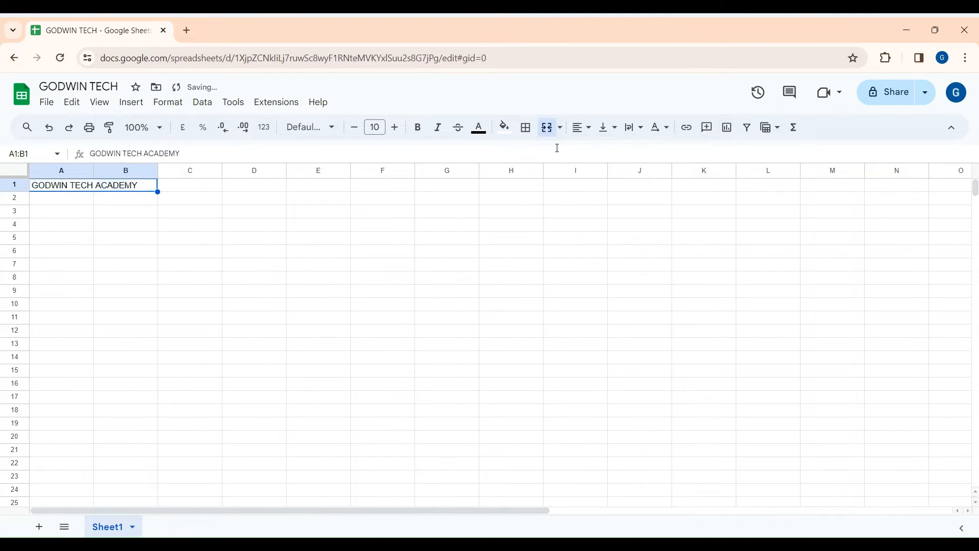
{"action": "left_click", "coordinate": [110, 224]}
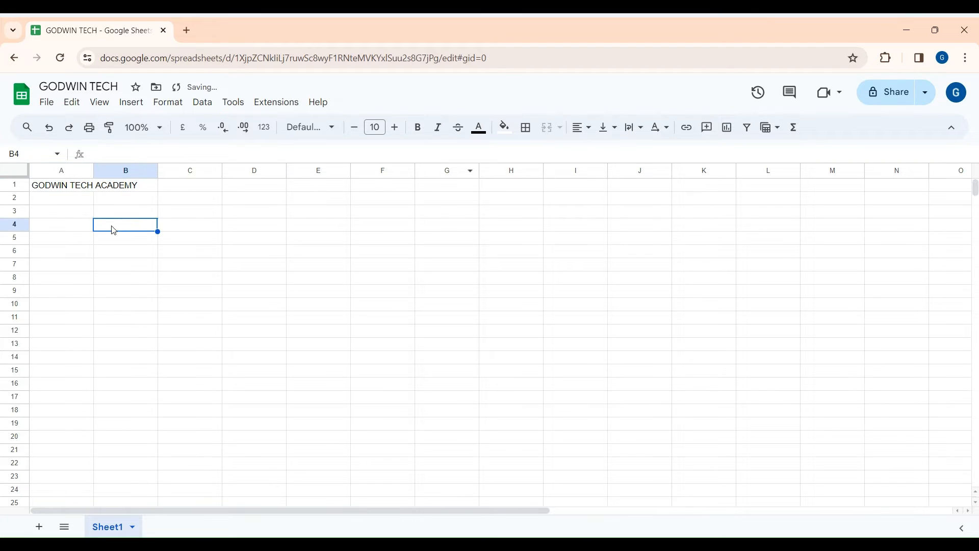
- Apply bold, italic and strike-through formatting to the title in the merged cell A1:B1
{"action": "left_click", "coordinate": [90, 189]}
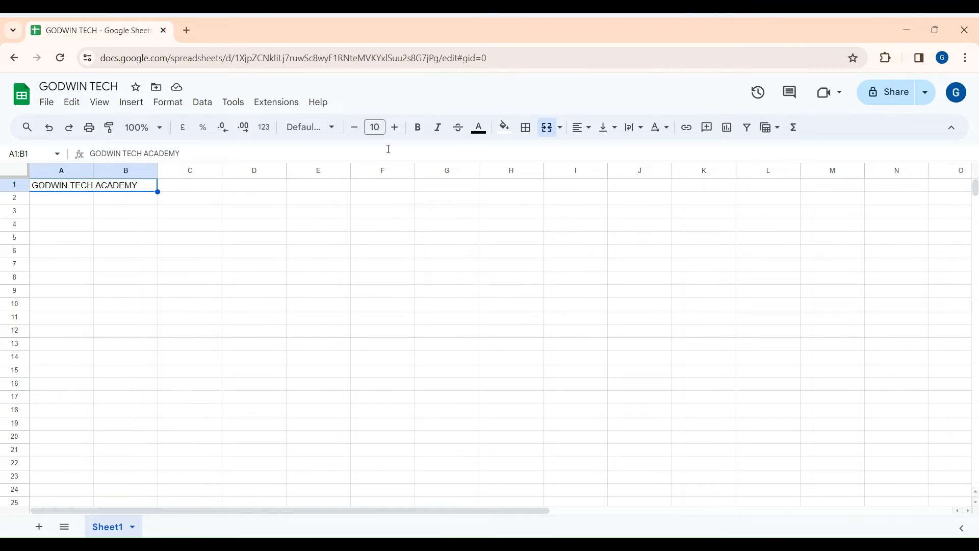
{"action": "left_click", "coordinate": [418, 131]}
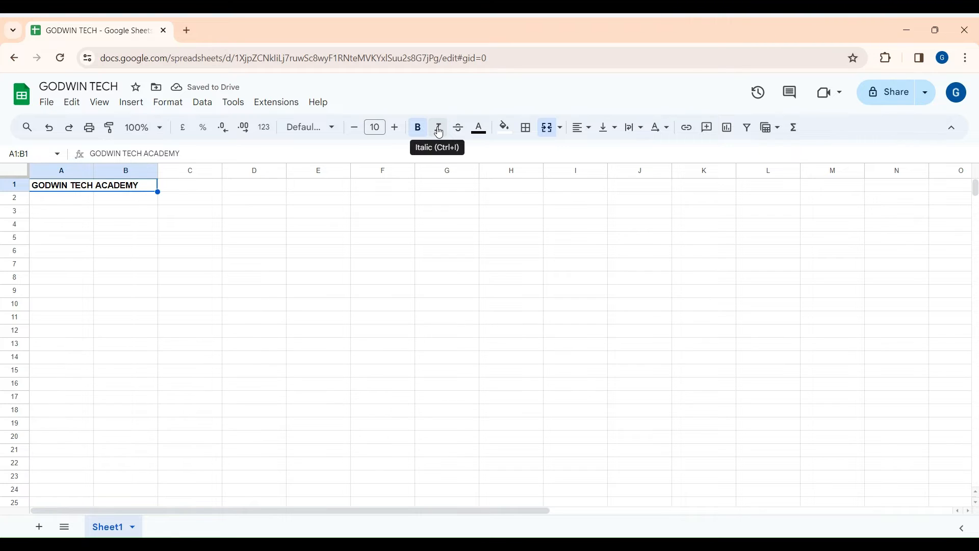
{"action": "left_click", "coordinate": [439, 131]}
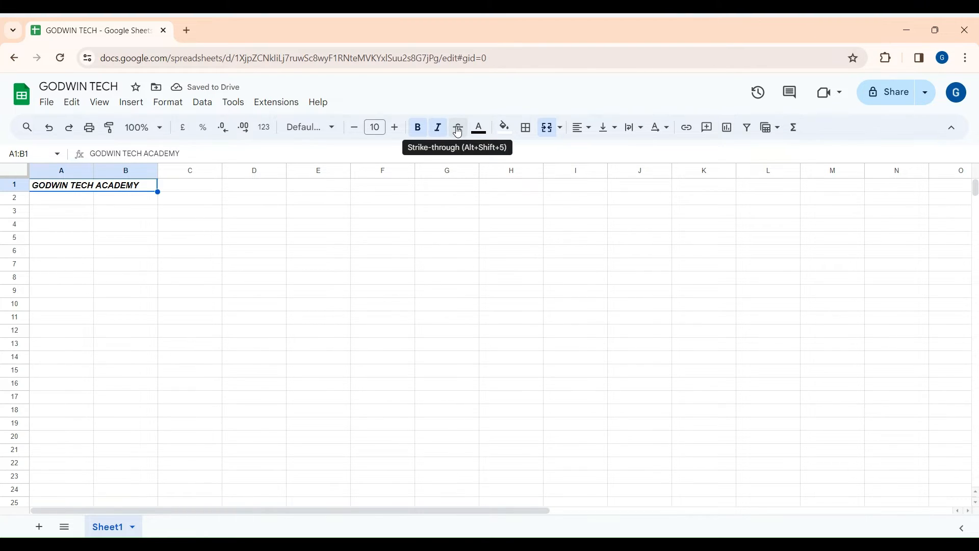
{"action": "left_click", "coordinate": [458, 131]}
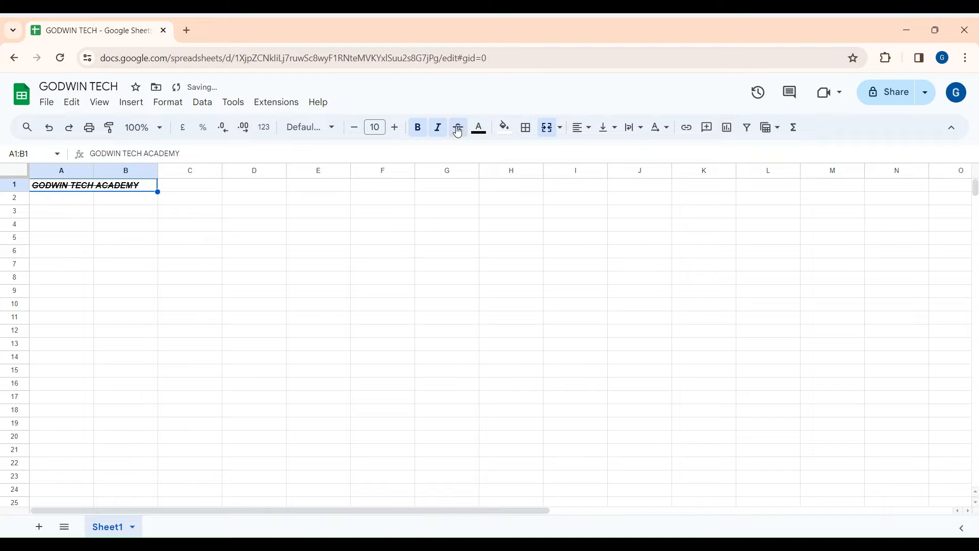
- Change the title's text colour to green and set it back to black
{"action": "left_click", "coordinate": [482, 132]}
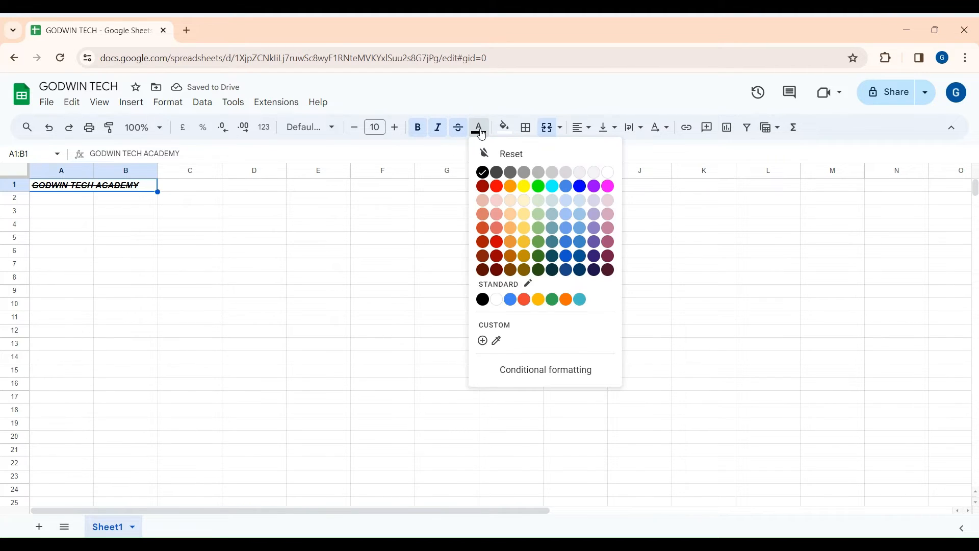
{"action": "left_click", "coordinate": [538, 186]}
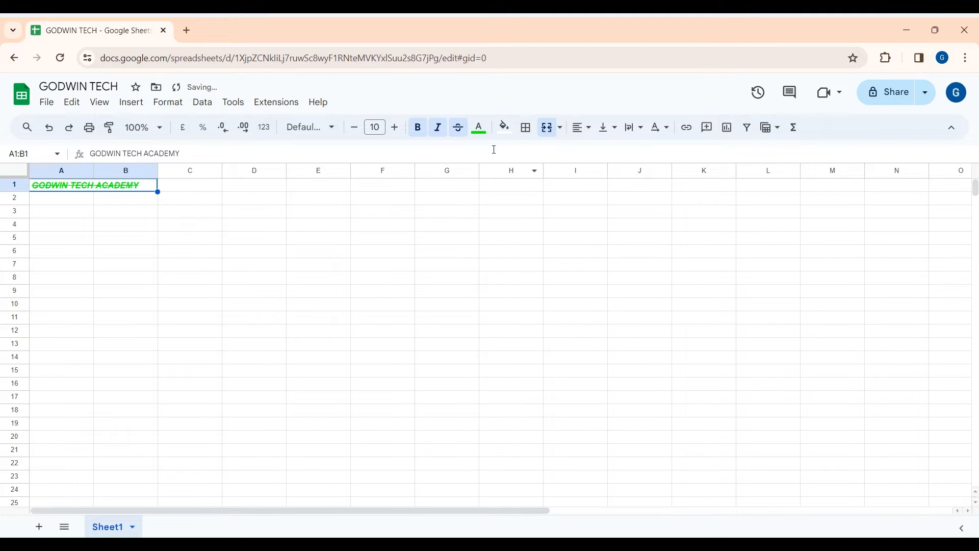
{"action": "left_click", "coordinate": [481, 131]}
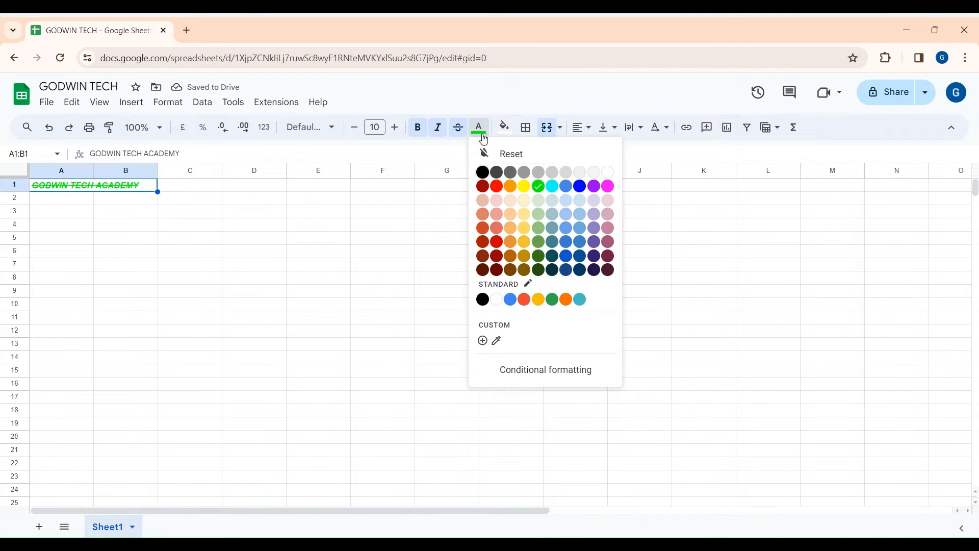
{"action": "left_click", "coordinate": [483, 172]}
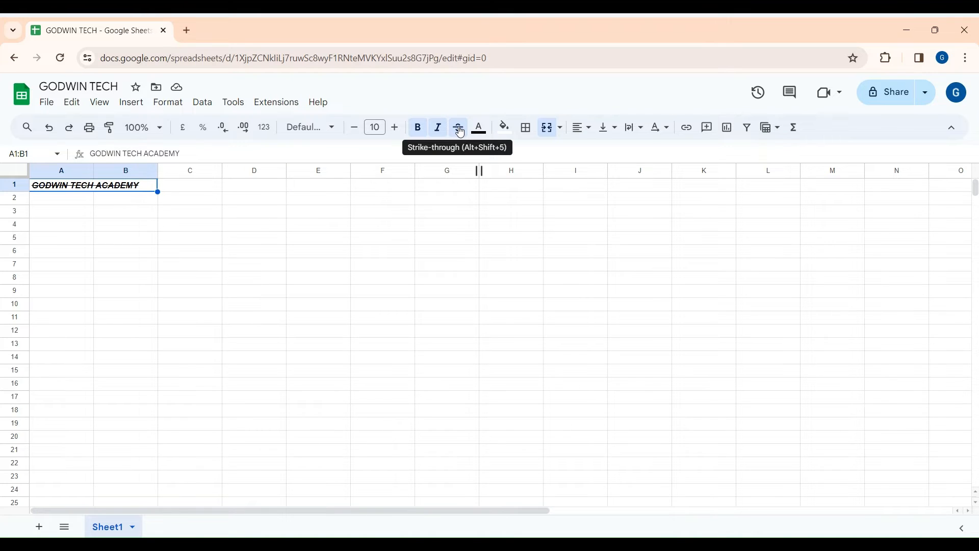
- Remove the strike-through and italic formatting from the title, keeping it bold
{"action": "left_click", "coordinate": [461, 130]}
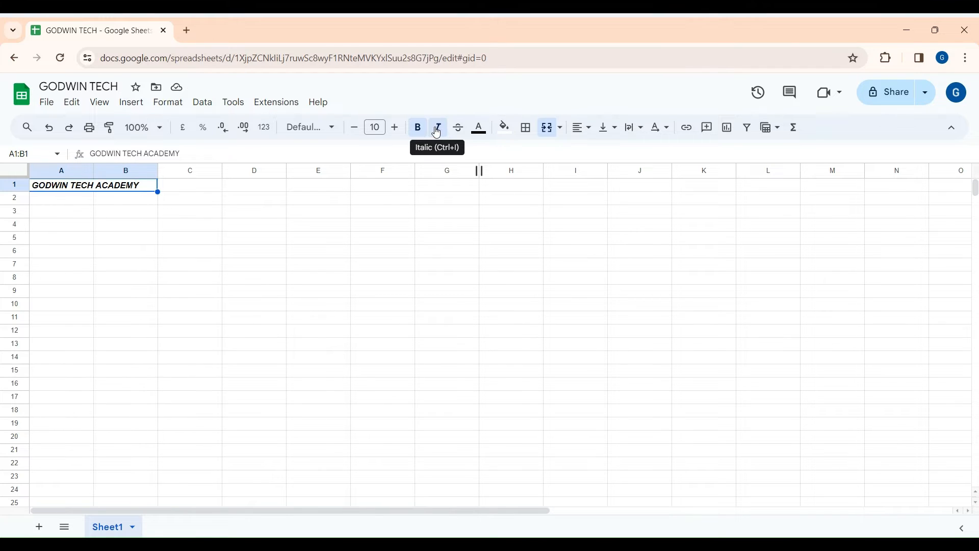
{"action": "left_click", "coordinate": [438, 130]}
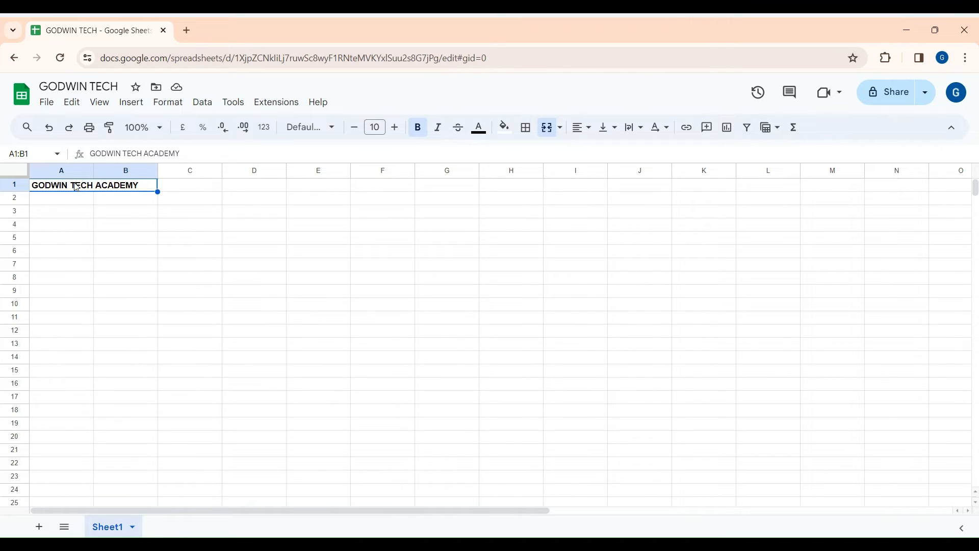
{"action": "left_click", "coordinate": [55, 202]}
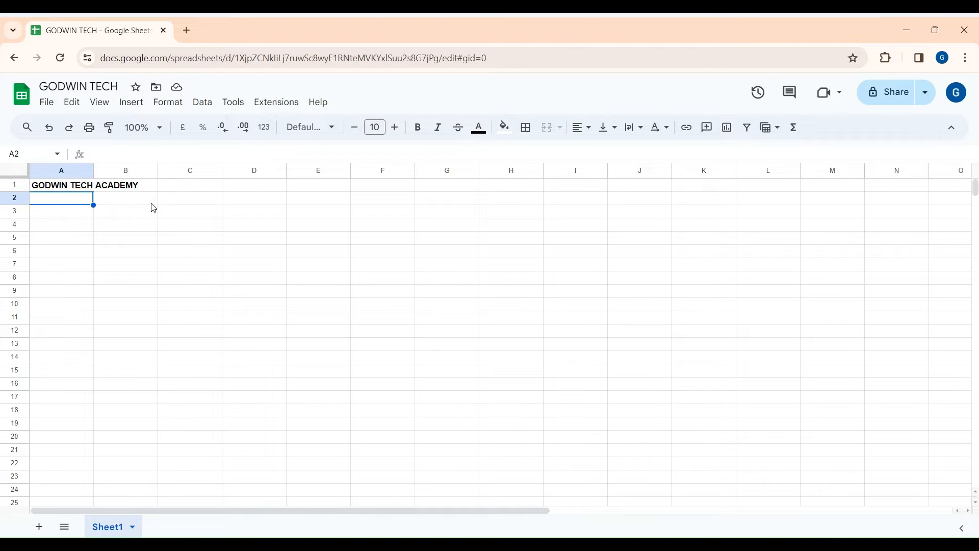
{"action": "left_click", "coordinate": [245, 240]}
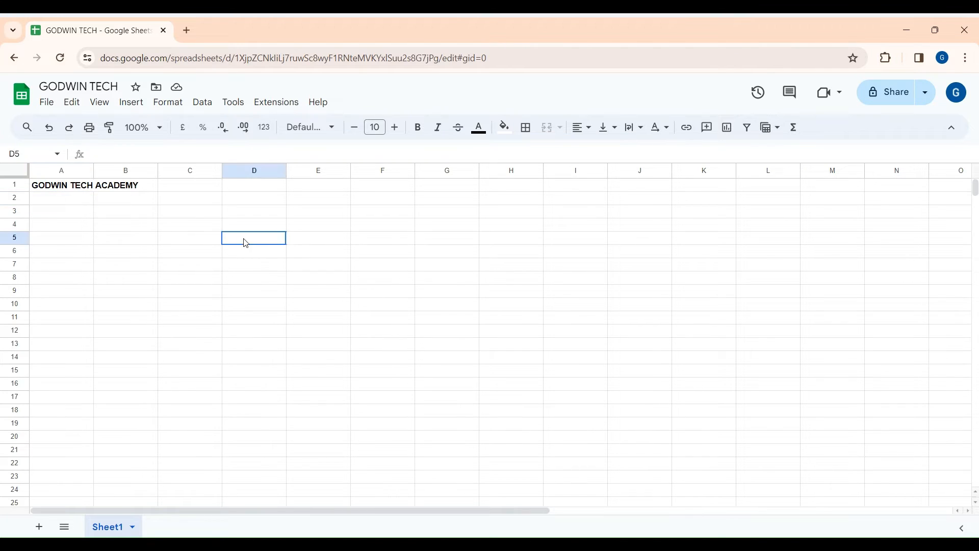
- Enter the headers COURSES, MALES and FEMALES in cells A2, B2 and C2
{"action": "left_click", "coordinate": [59, 203]}
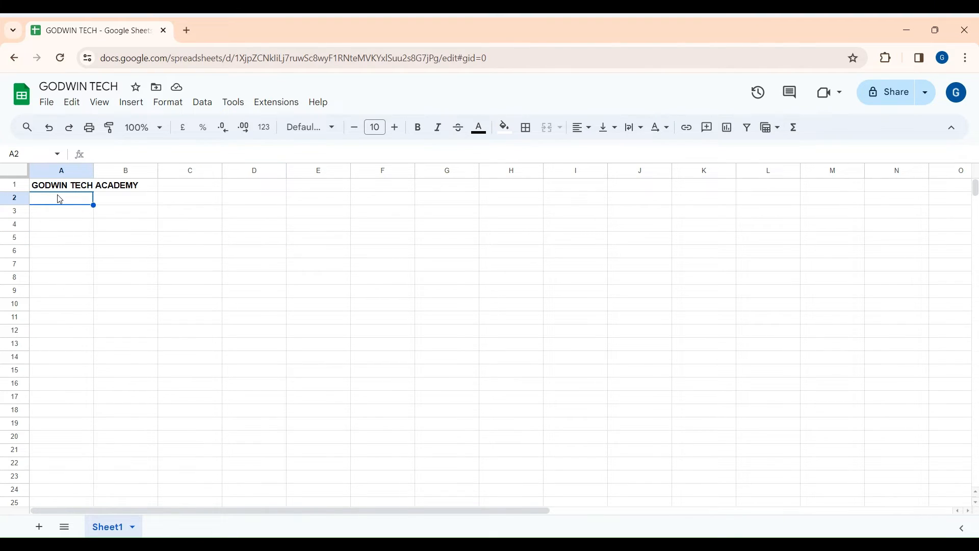
{"action": "type", "text": "CU"}
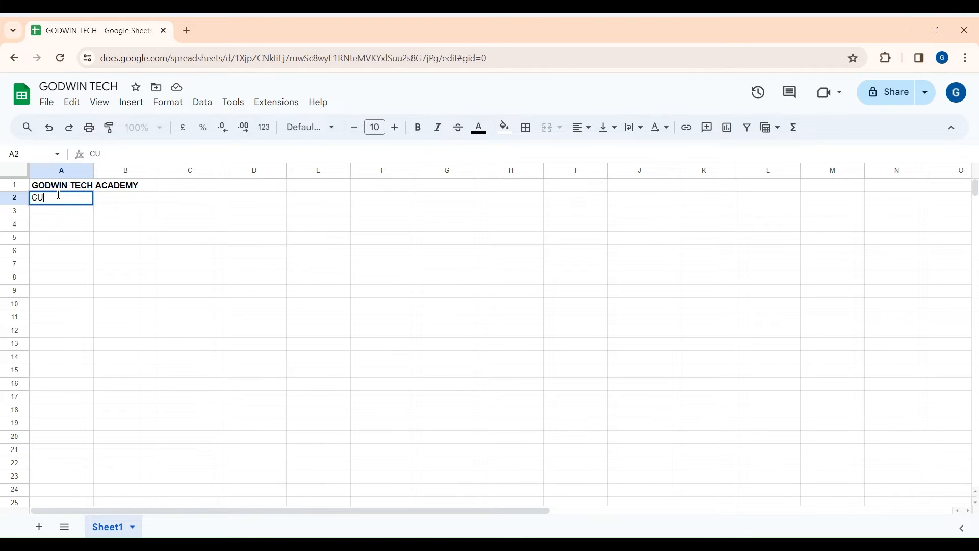
{"action": "type", "text": "OURSES"}
{"action": "left_click", "coordinate": [123, 202]}
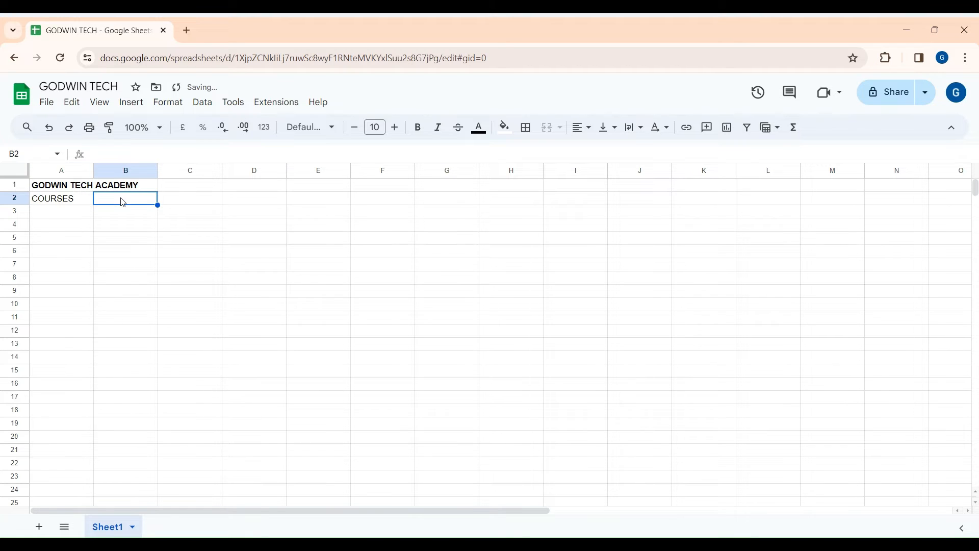
{"action": "type", "text": "MA"}
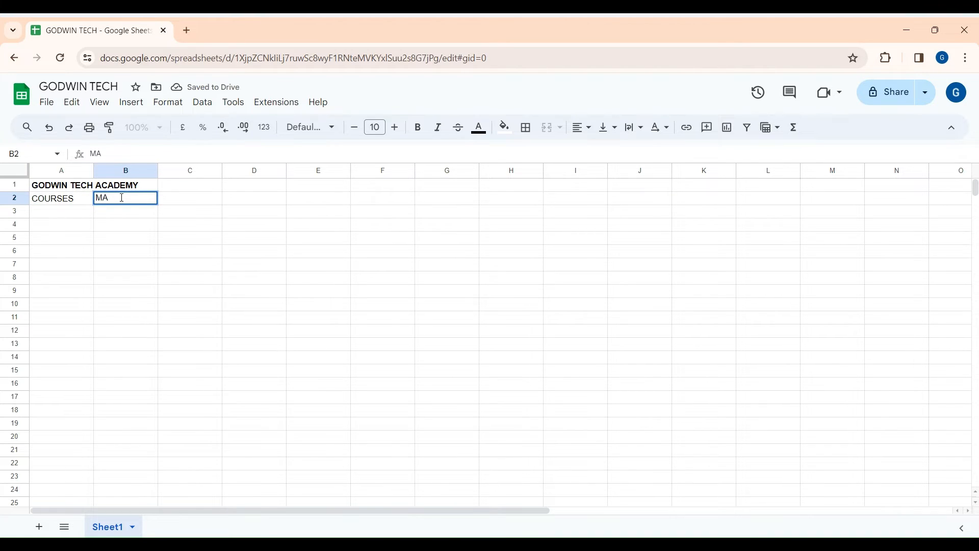
{"action": "type", "text": "LES"}
{"action": "left_click", "coordinate": [187, 201]}
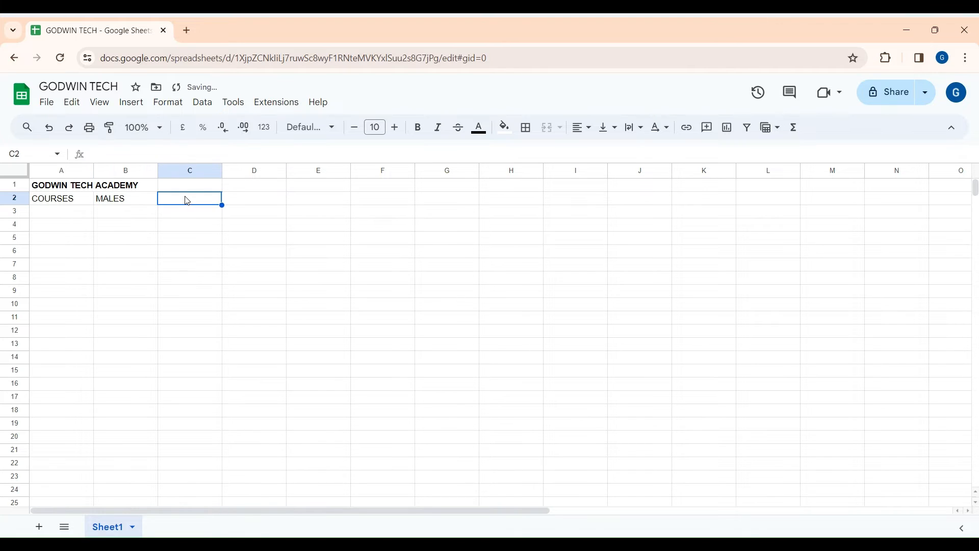
{"action": "type", "text": "FE"}
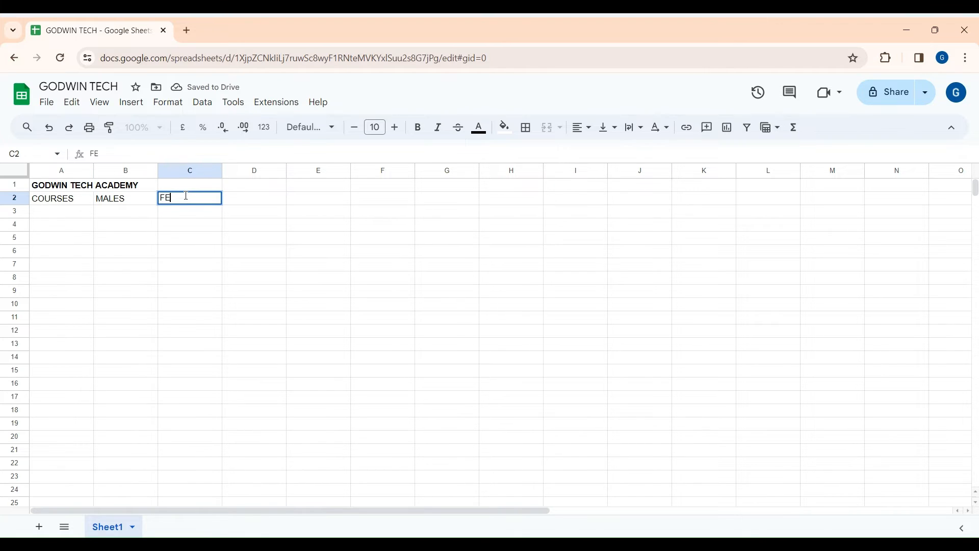
{"action": "type", "text": "MALE"}
{"action": "type", "text": "S"}
- Make the three column headers in A2, B2 and C2 bold
{"action": "left_click", "coordinate": [59, 203]}
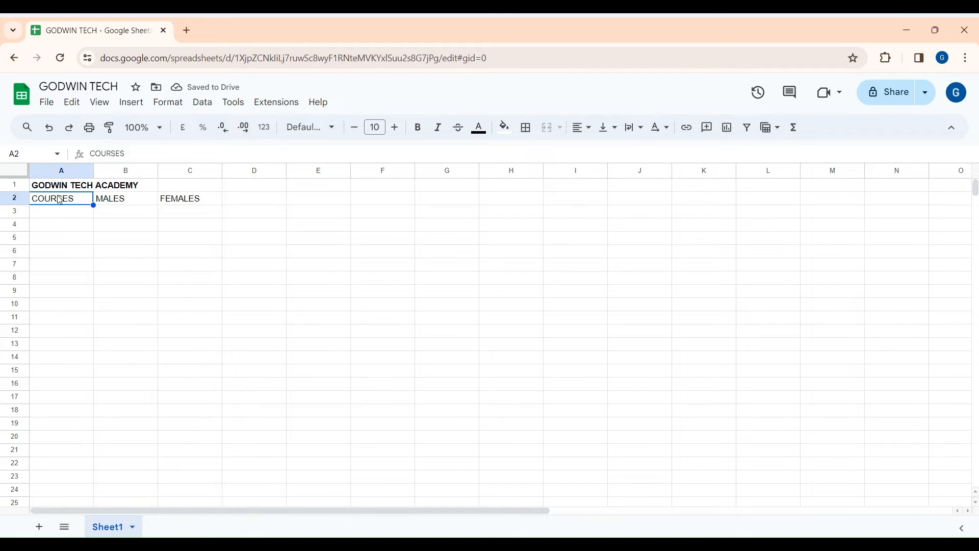
{"action": "left_click", "coordinate": [418, 127]}
{"action": "left_click", "coordinate": [118, 200]}
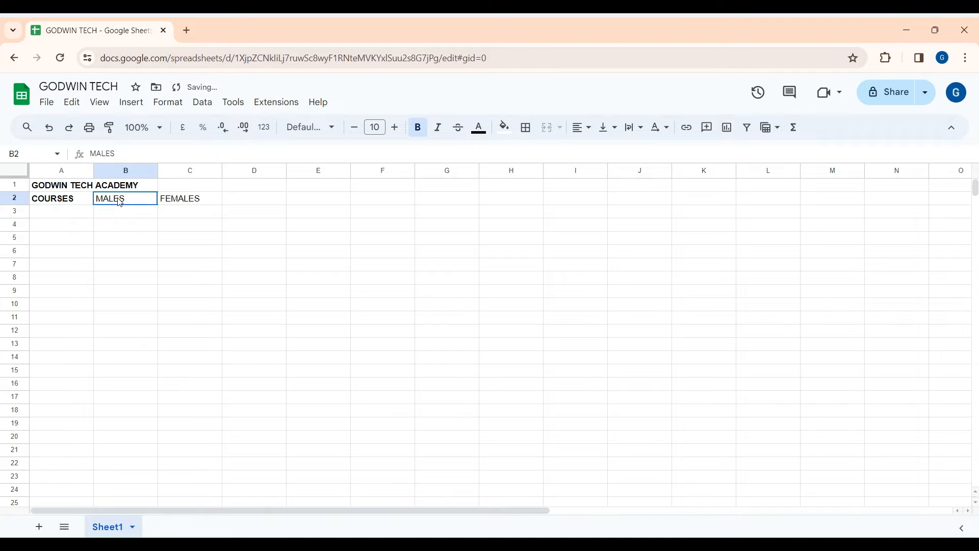
{"action": "left_click", "coordinate": [418, 127]}
{"action": "left_click", "coordinate": [192, 200]}
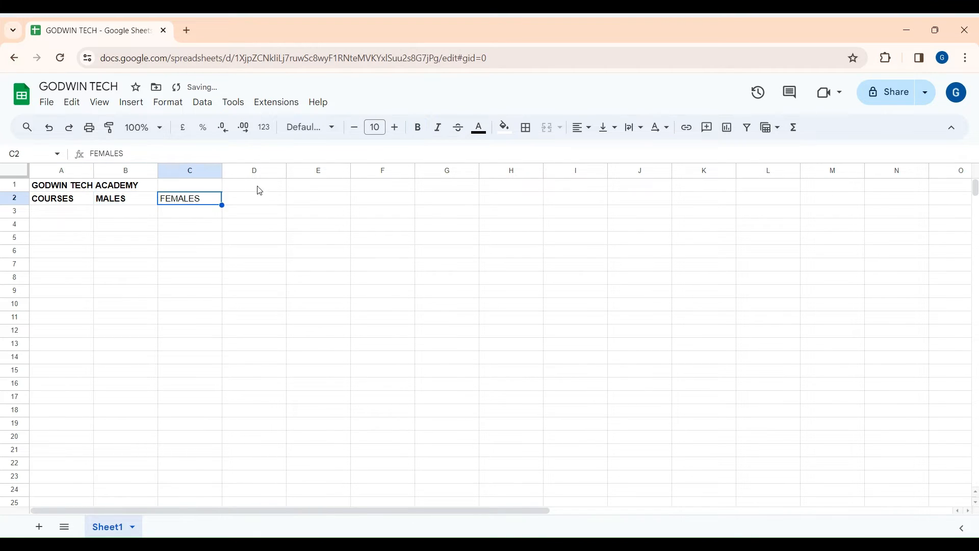
{"action": "left_click", "coordinate": [419, 127]}
- List the courses COMPUTER GUIDE, CYBER SECURITY and EXCEL in cells A3 to A5 under COURSES
{"action": "left_click", "coordinate": [61, 211]}
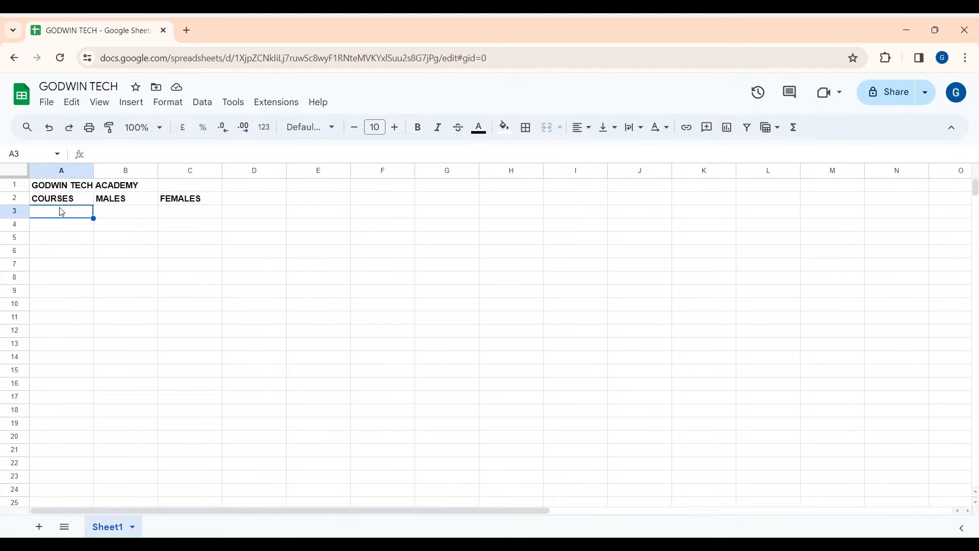
{"action": "type", "text": "CO"}
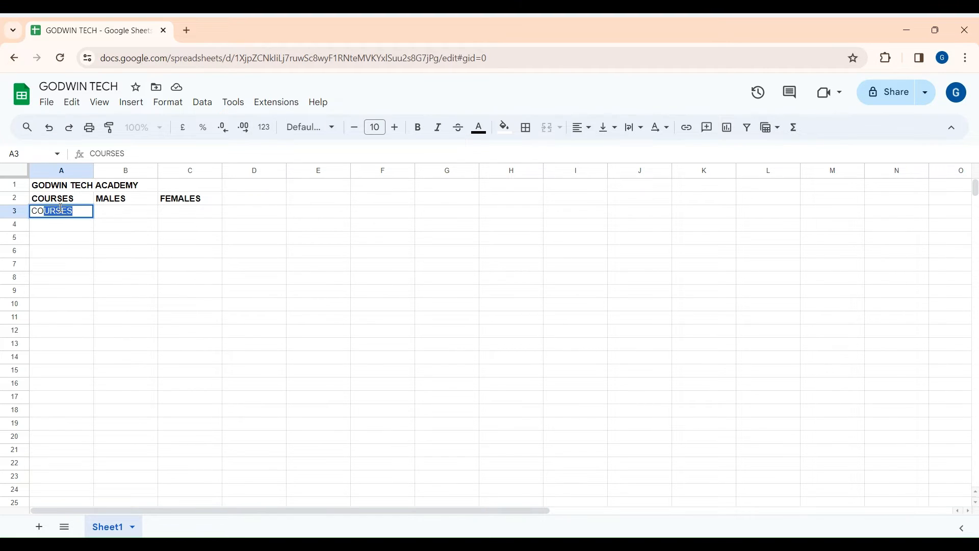
{"action": "type", "text": "MPUTER GUIDE"}
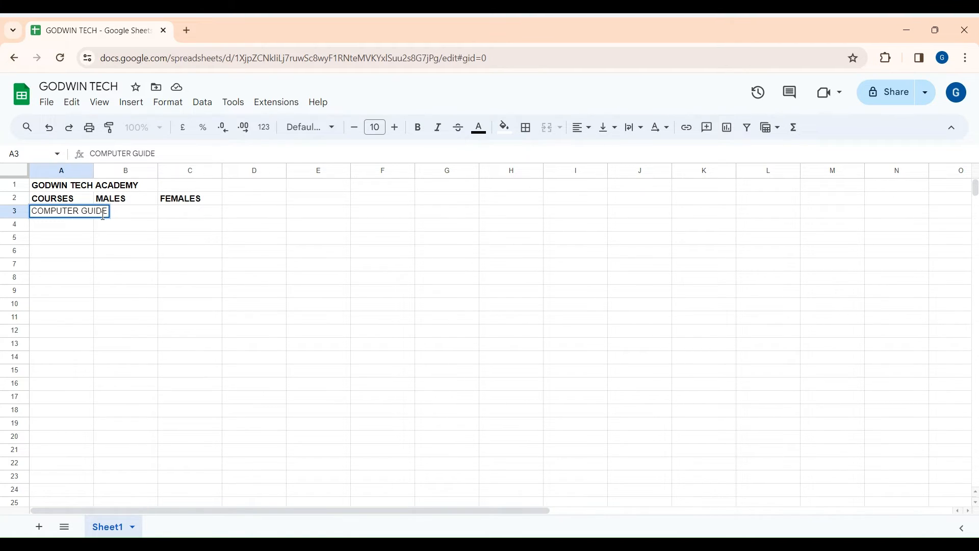
{"action": "left_click", "coordinate": [53, 227]}
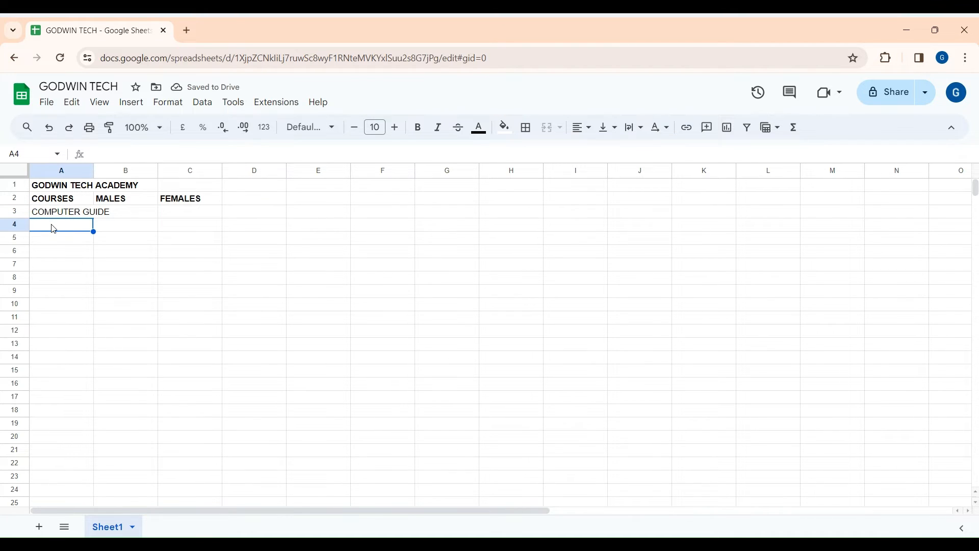
{"action": "type", "text": "CYBER SECURITY"}
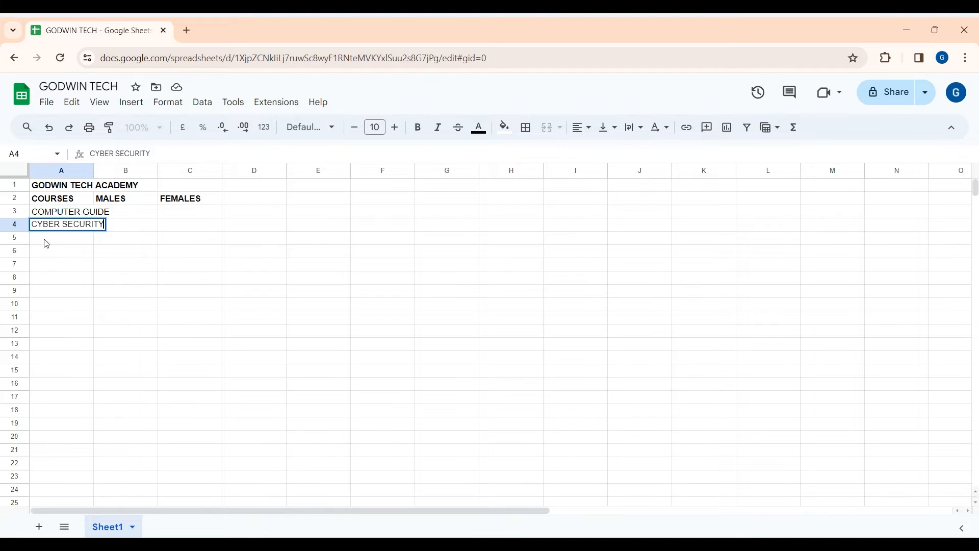
{"action": "left_click", "coordinate": [45, 240]}
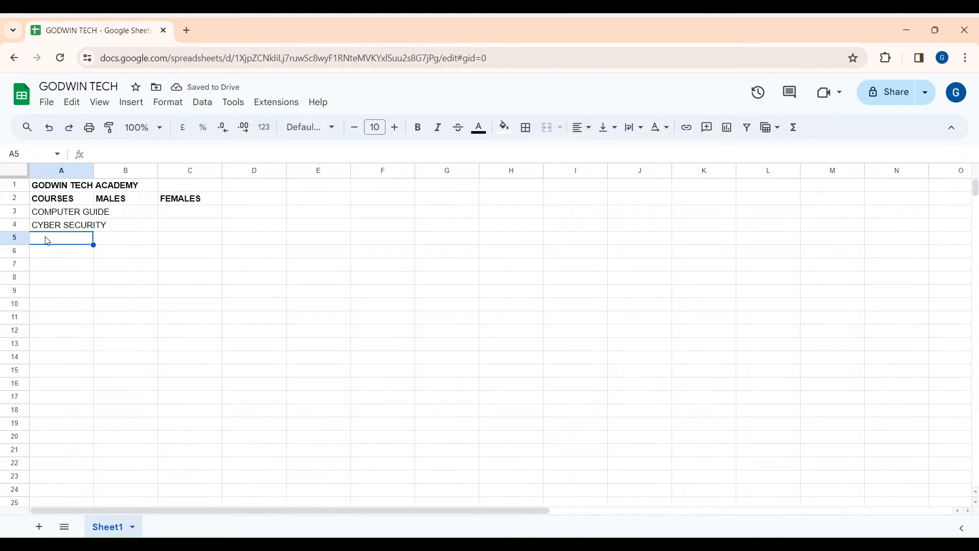
{"action": "type", "text": "EXCEL"}
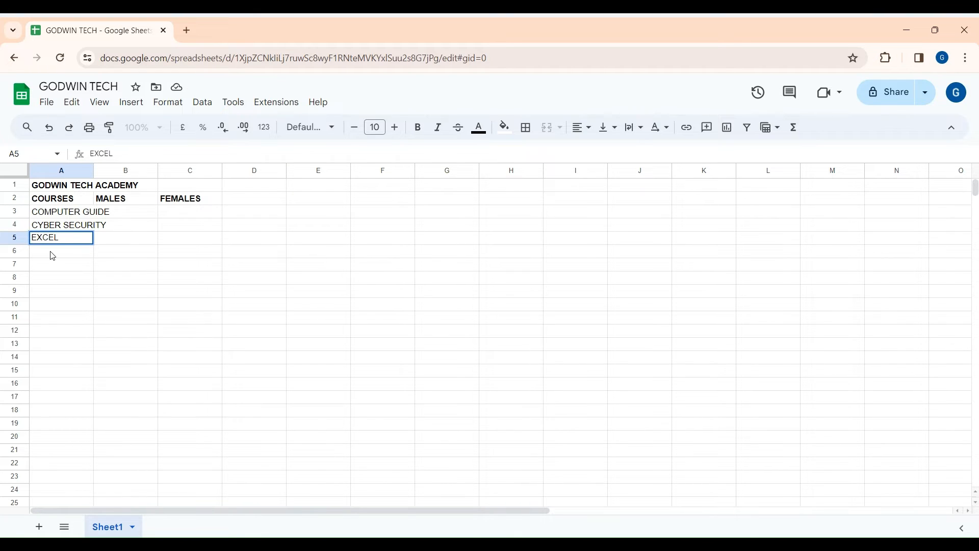
- Continue the course list with WORD, GOOGLE DOCS and POWERPOINT in cells A6 to A8
{"action": "left_click", "coordinate": [53, 254]}
{"action": "type", "text": "WOR"}
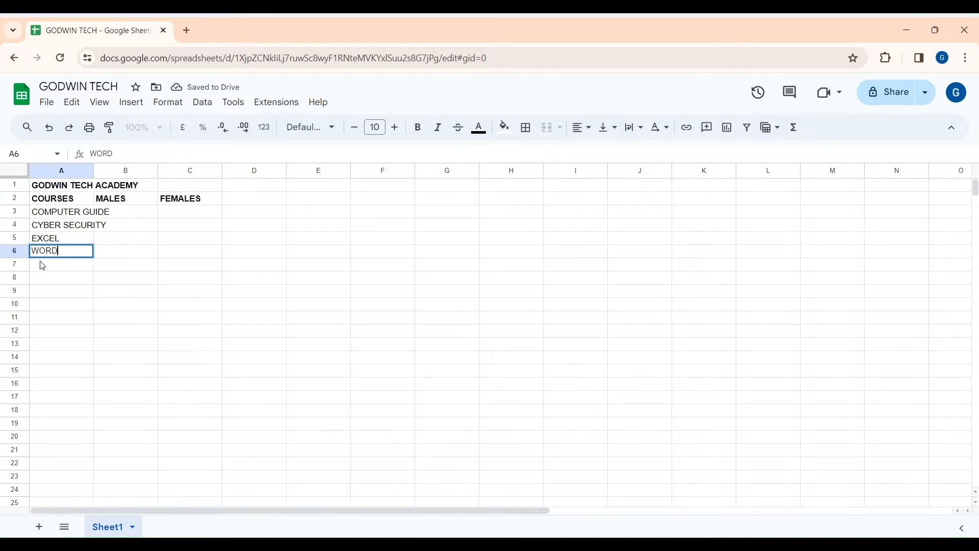
{"action": "type", "text": "D"}
{"action": "left_click", "coordinate": [45, 268]}
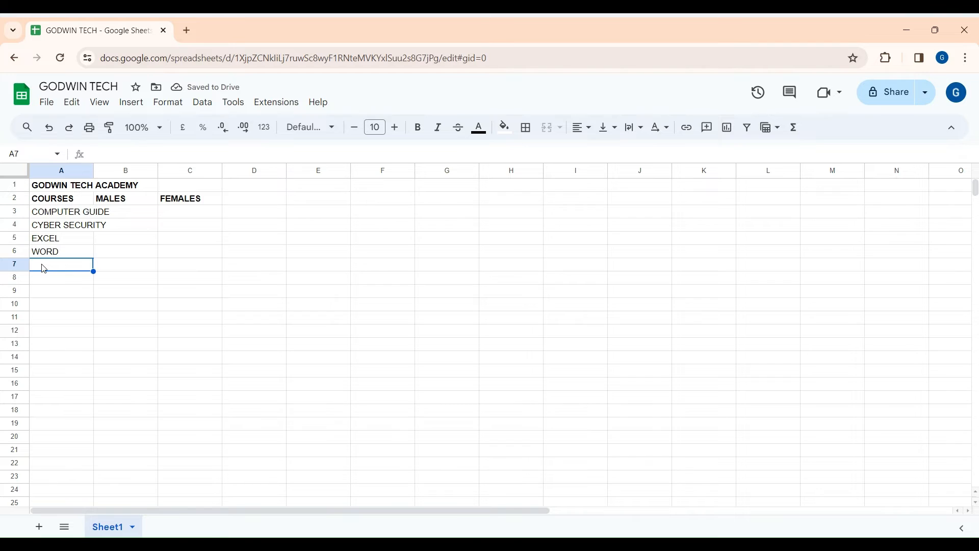
{"action": "type", "text": "G"}
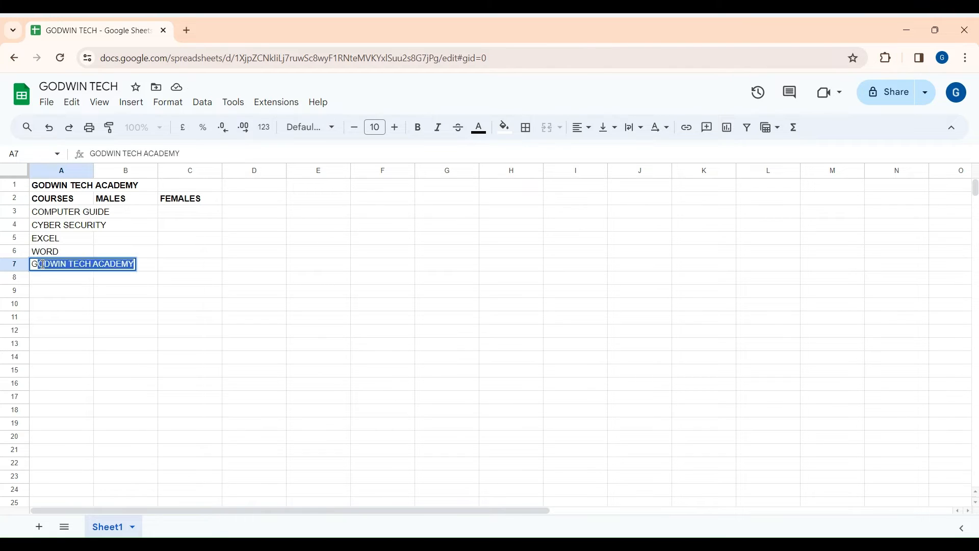
{"action": "type", "text": "OOGLE DOCS"}
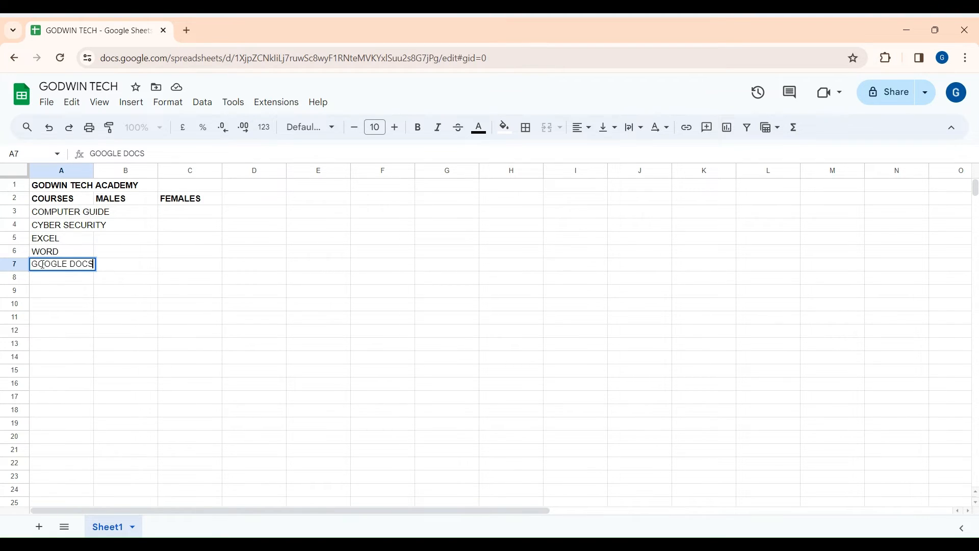
{"action": "left_click", "coordinate": [45, 280]}
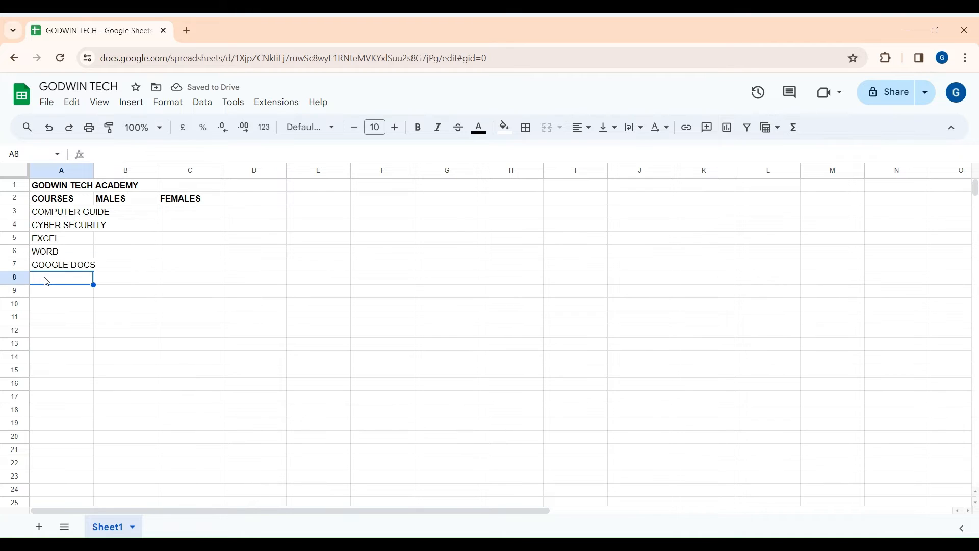
{"action": "type", "text": "POWER"}
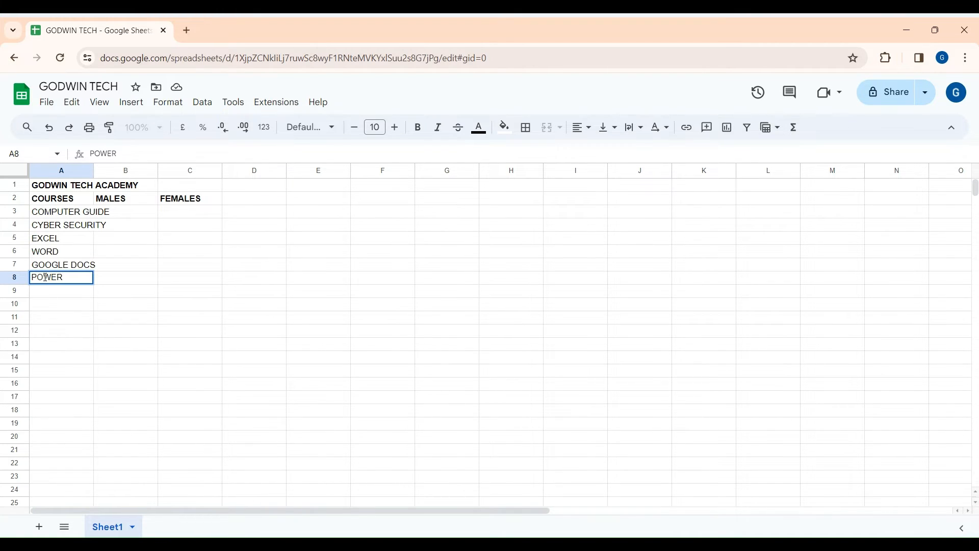
{"action": "type", "text": "POINT"}
{"action": "left_click", "coordinate": [146, 305]}
- Enter 12 in B3 as the MALES figure for COMPUTER GUIDE and check the full course name in A3
{"action": "left_click", "coordinate": [123, 216]}
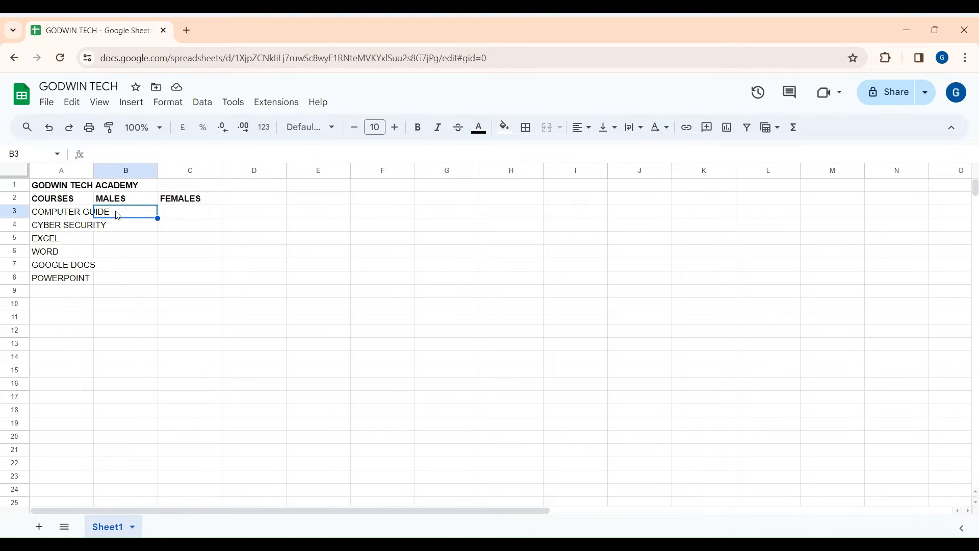
{"action": "type", "text": "12"}
{"action": "left_click", "coordinate": [72, 213]}
{"action": "double_click", "coordinate": [71, 211]}
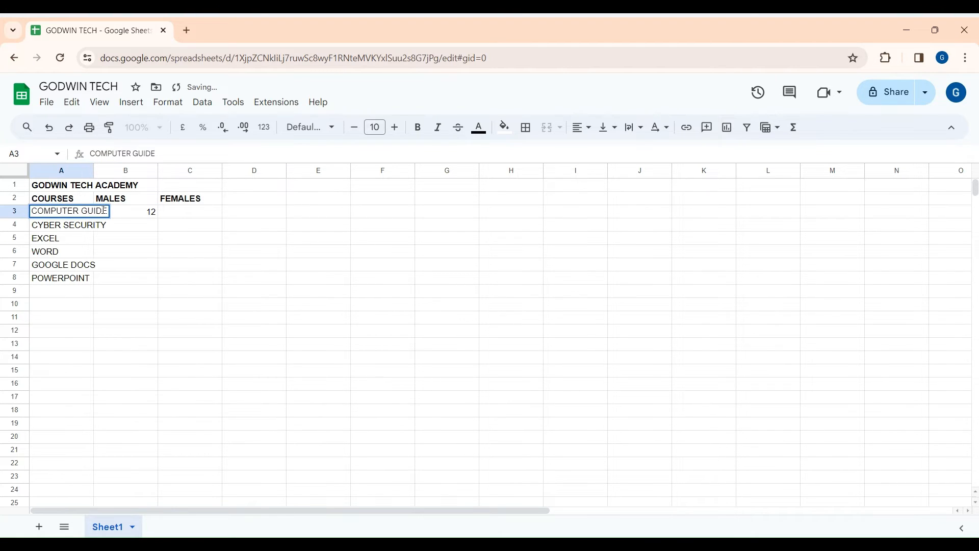
{"action": "left_click", "coordinate": [144, 212]}
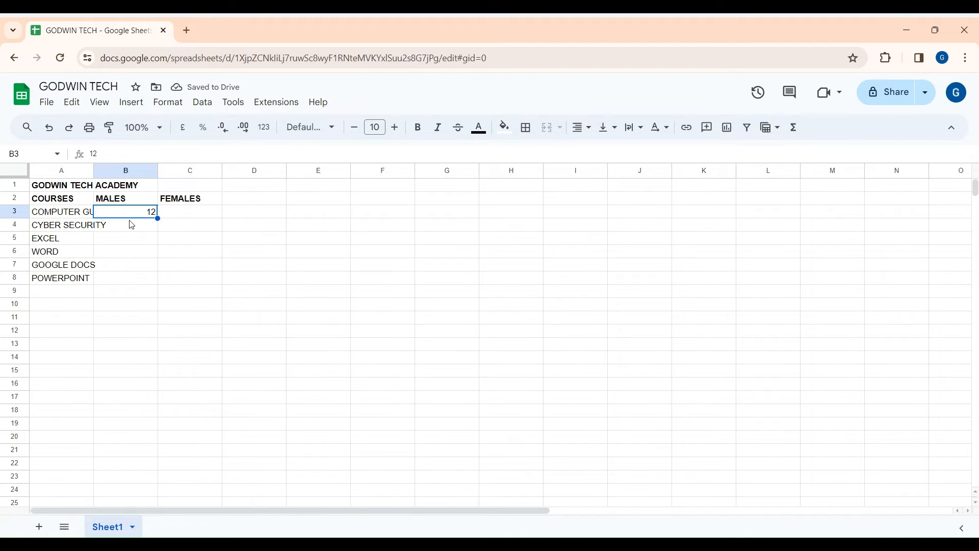
- Fill the rest of the MALES column, cells B4 to B8, with 15, 20, 10, 5 and 8
{"action": "left_click", "coordinate": [131, 231]}
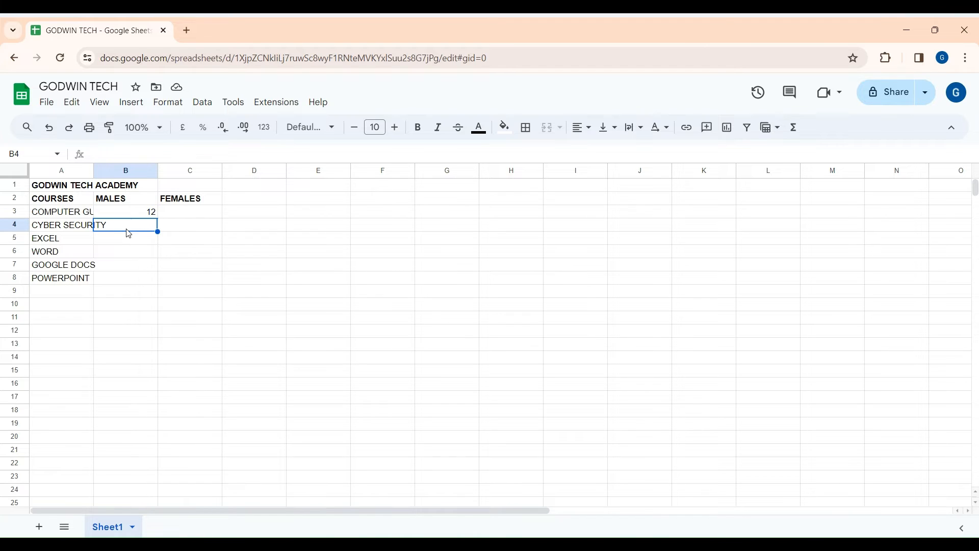
{"action": "type", "text": "12"}
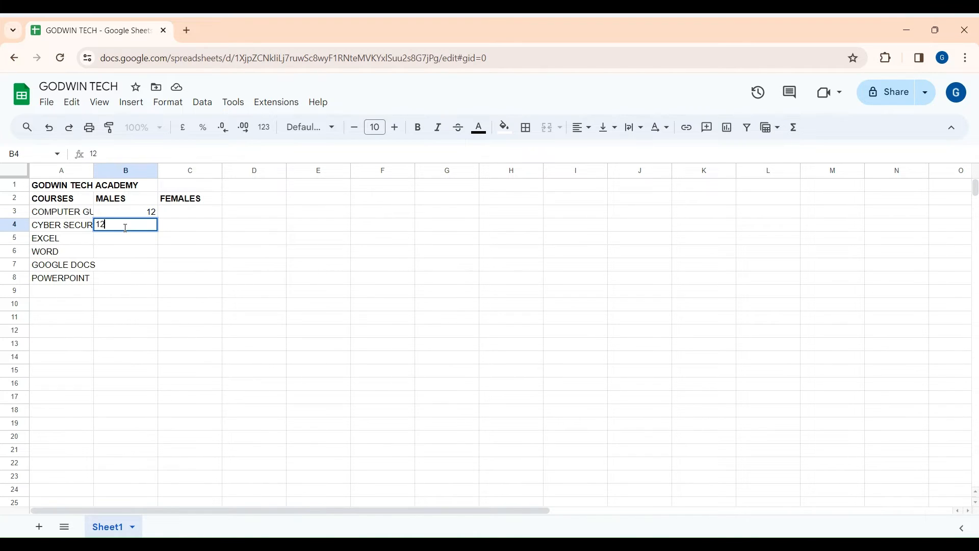
{"action": "key", "text": "BackSpace"}
{"action": "type", "text": "5"}
{"action": "key", "text": "Return"}
{"action": "type", "text": "20"}
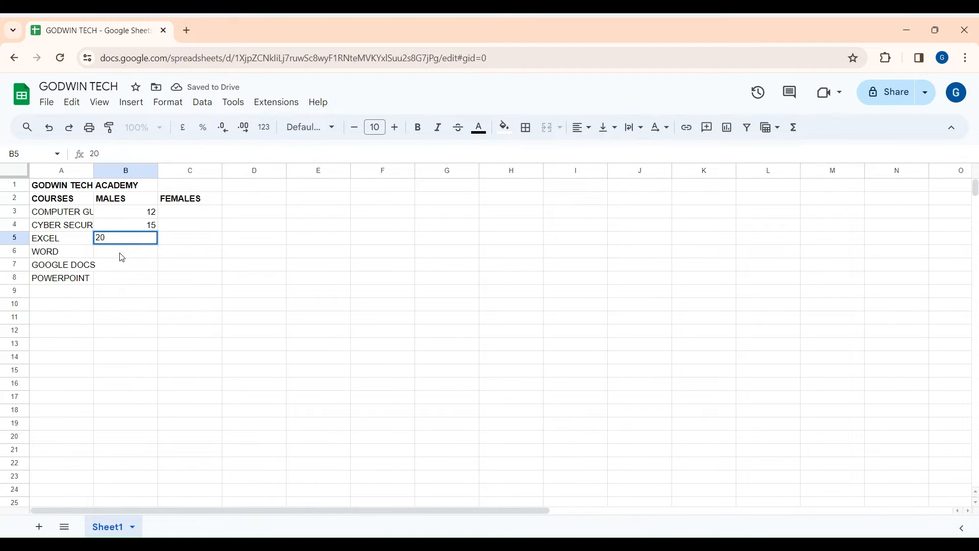
{"action": "left_click", "coordinate": [122, 257]}
{"action": "type", "text": "10"}
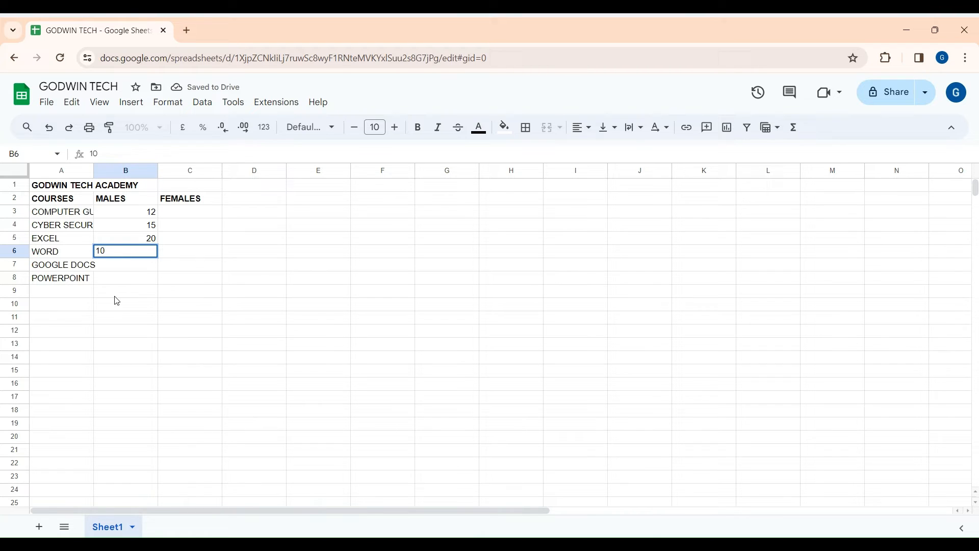
{"action": "left_click", "coordinate": [115, 264]}
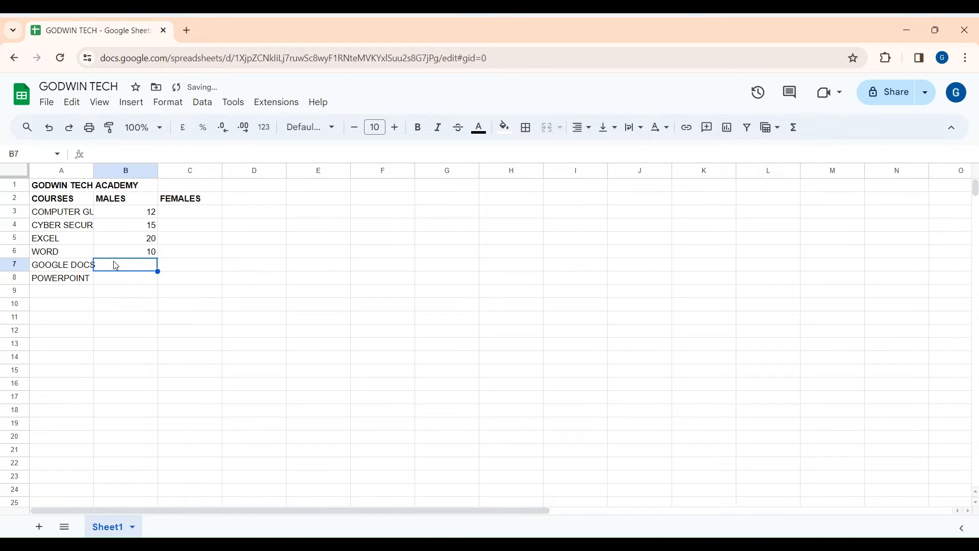
{"action": "type", "text": "5"}
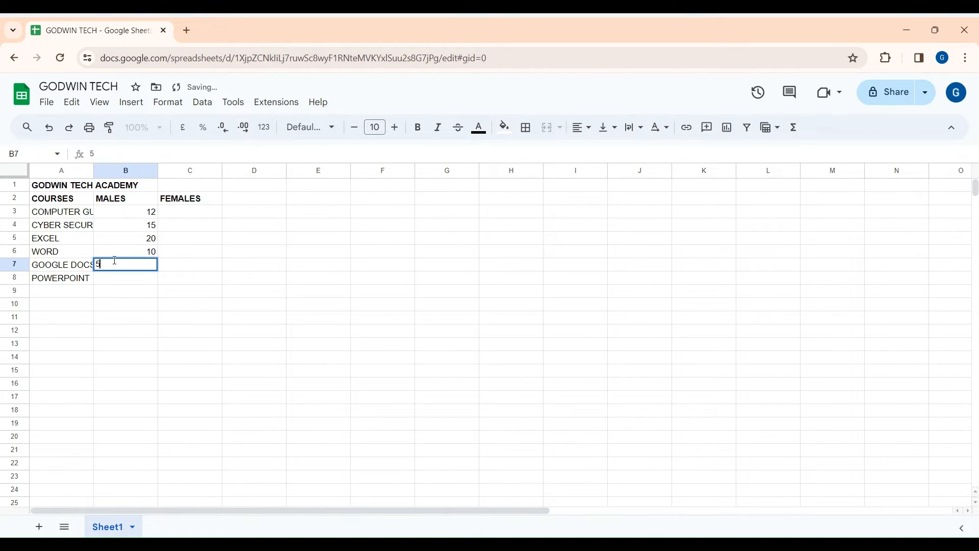
{"action": "left_click", "coordinate": [126, 281]}
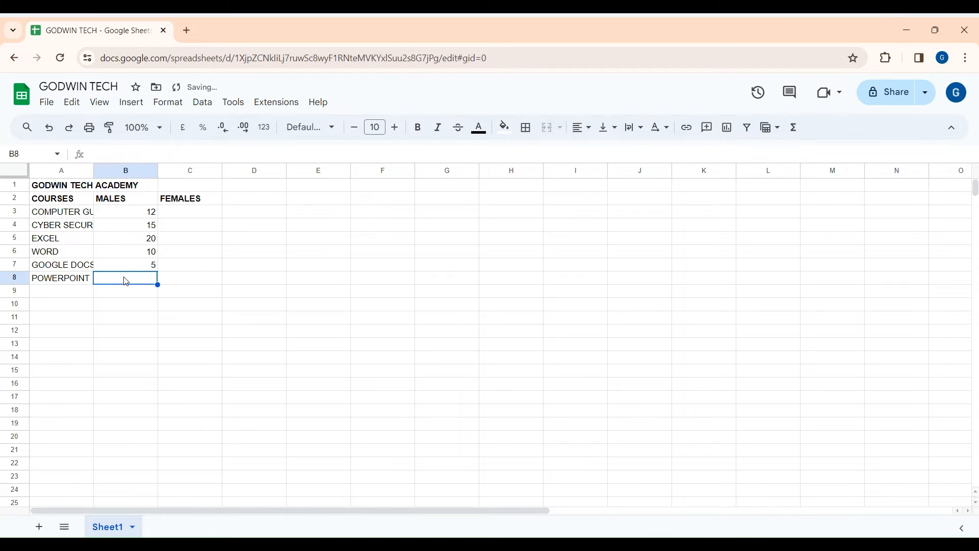
{"action": "type", "text": "8"}
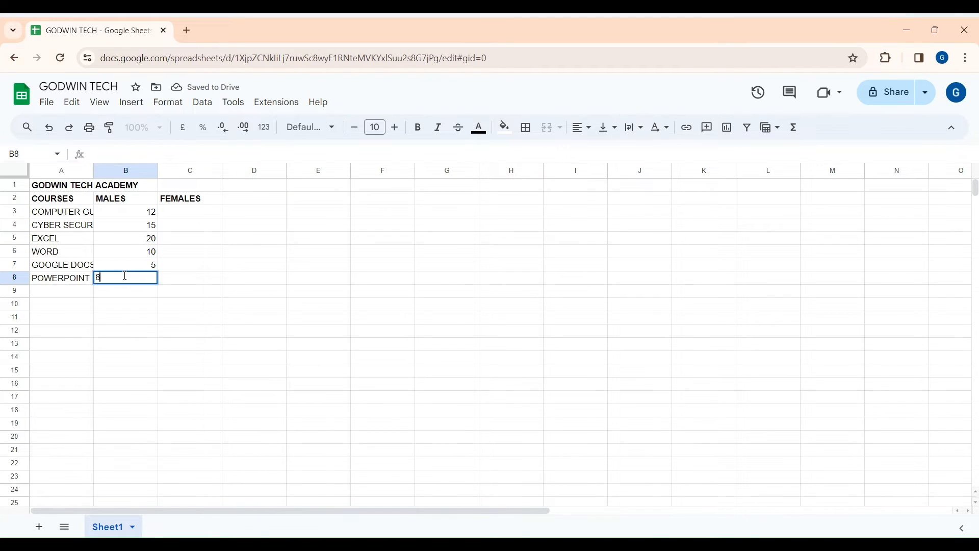
- Enter 15, 7 and 12 in cells C3 to C5 as the FEMALES figures for the first three courses
{"action": "left_click", "coordinate": [185, 212]}
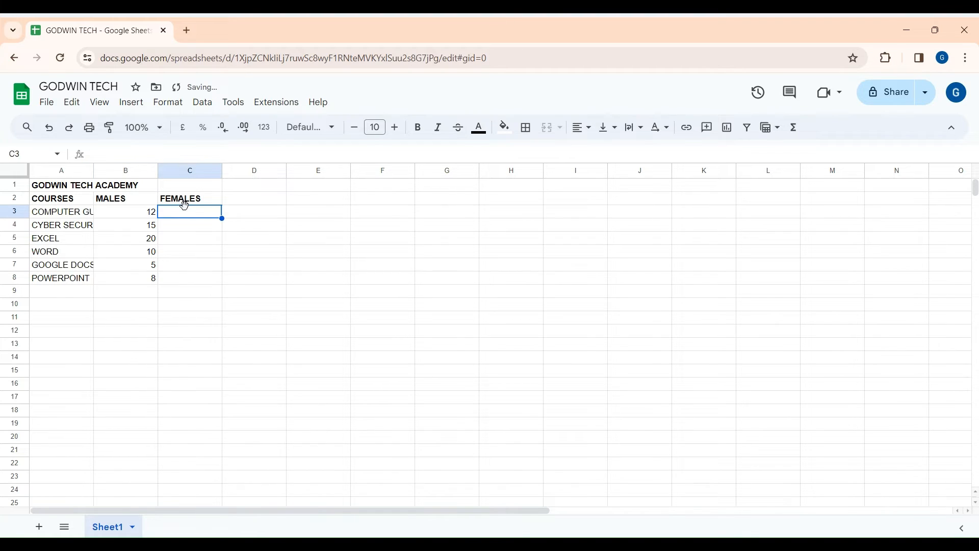
{"action": "type", "text": "10"}
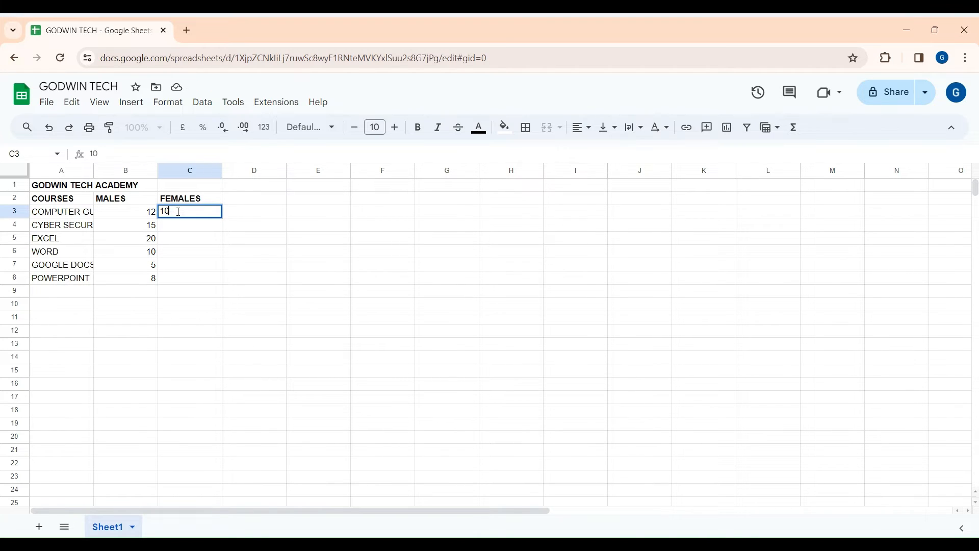
{"action": "key", "text": "BackSpace"}
{"action": "type", "text": "5"}
{"action": "left_click", "coordinate": [191, 230]}
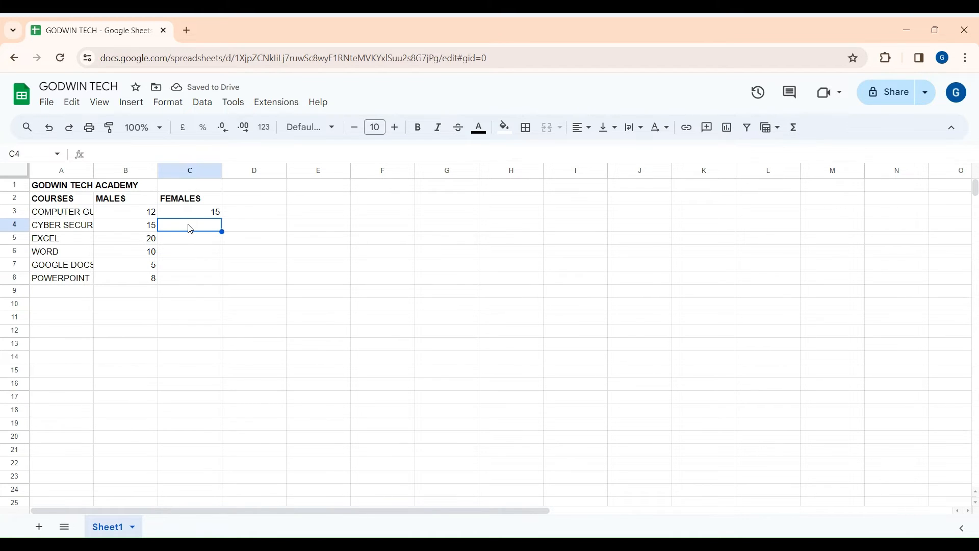
{"action": "type", "text": "7"}
{"action": "left_click", "coordinate": [190, 242]}
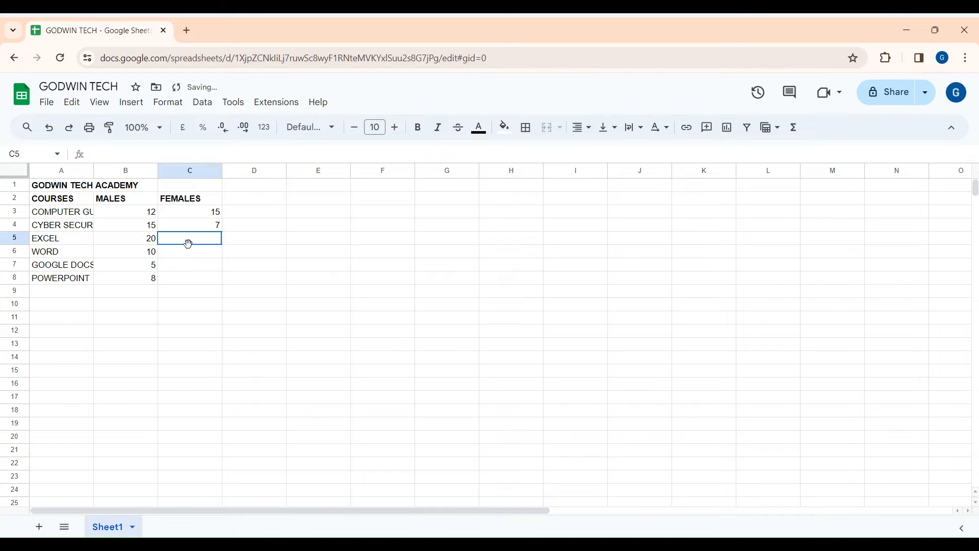
{"action": "type", "text": "12"}
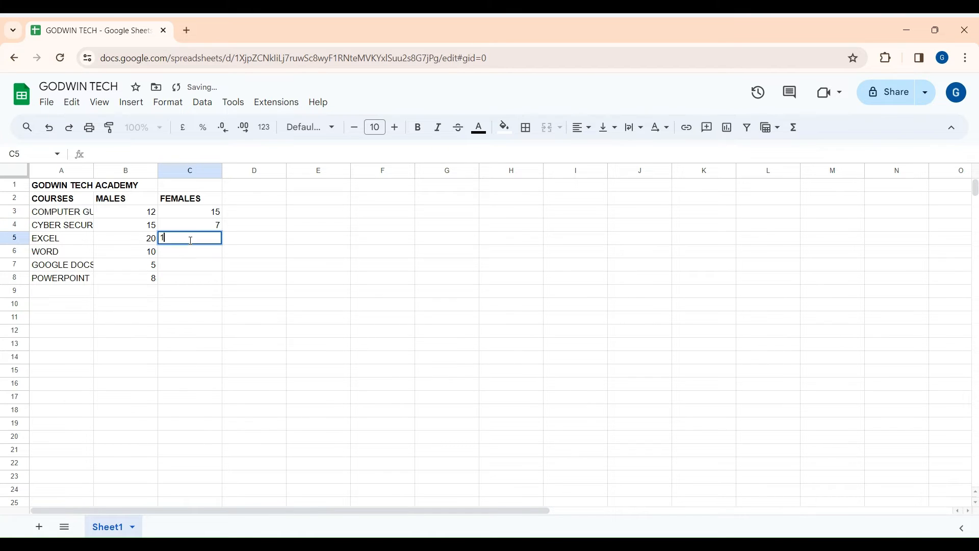
- Complete the FEMALES column with 16, 2 and 15 in cells C6 to C8
{"action": "left_click", "coordinate": [184, 257]}
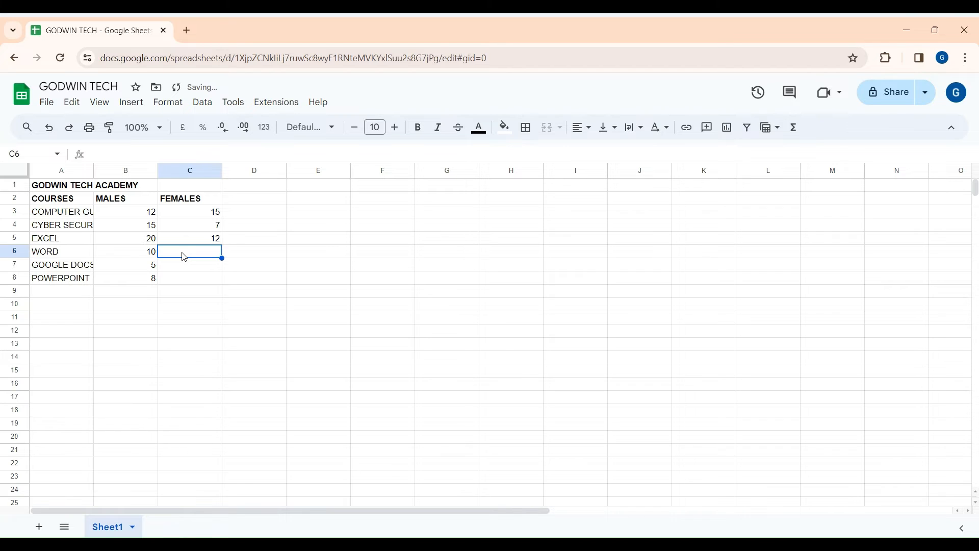
{"action": "type", "text": "1"}
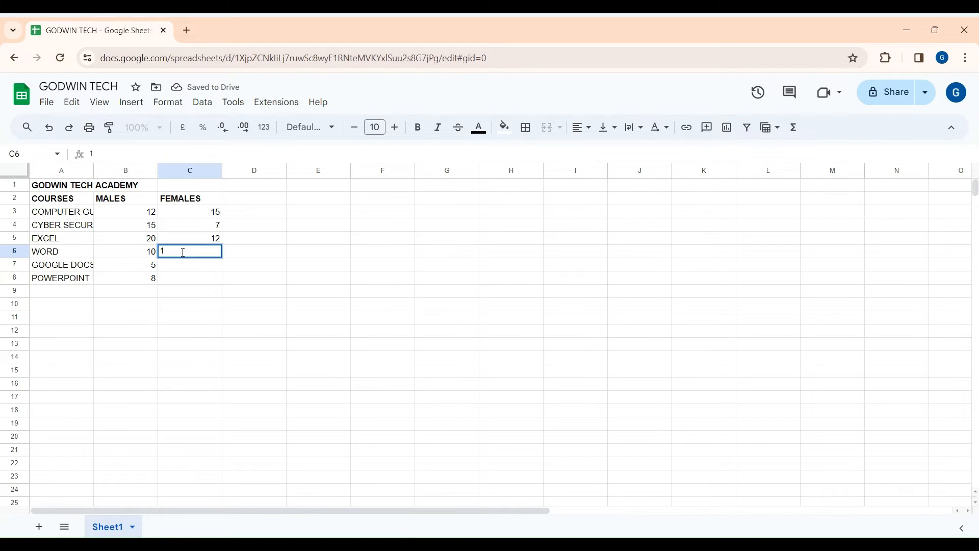
{"action": "type", "text": "6"}
{"action": "left_click", "coordinate": [185, 267]}
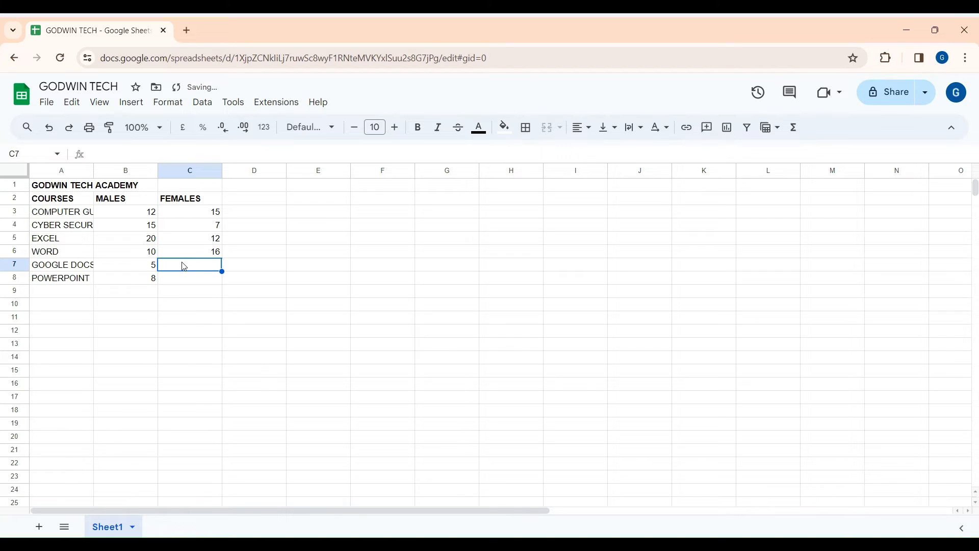
{"action": "type", "text": "2"}
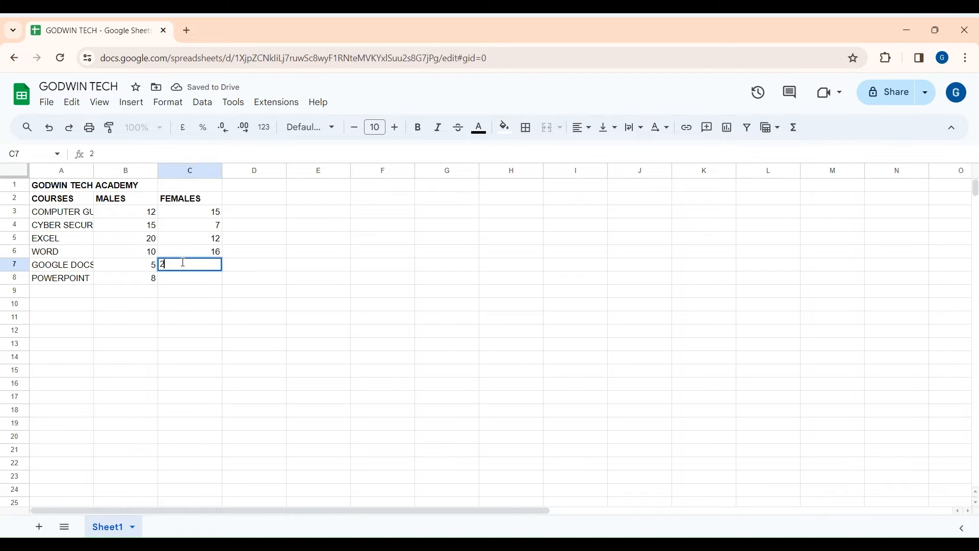
{"action": "left_click", "coordinate": [194, 280]}
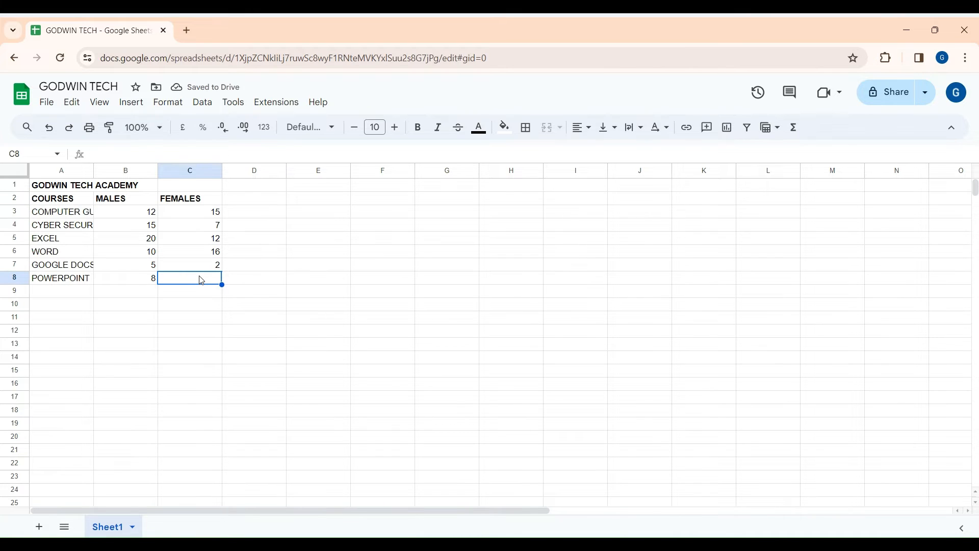
{"action": "type", "text": "15"}
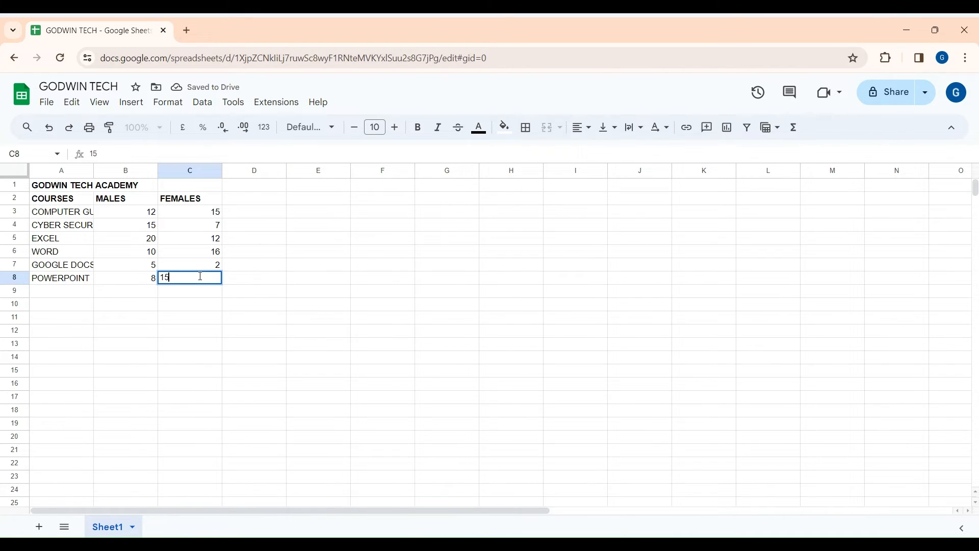
{"action": "left_click", "coordinate": [290, 266]}
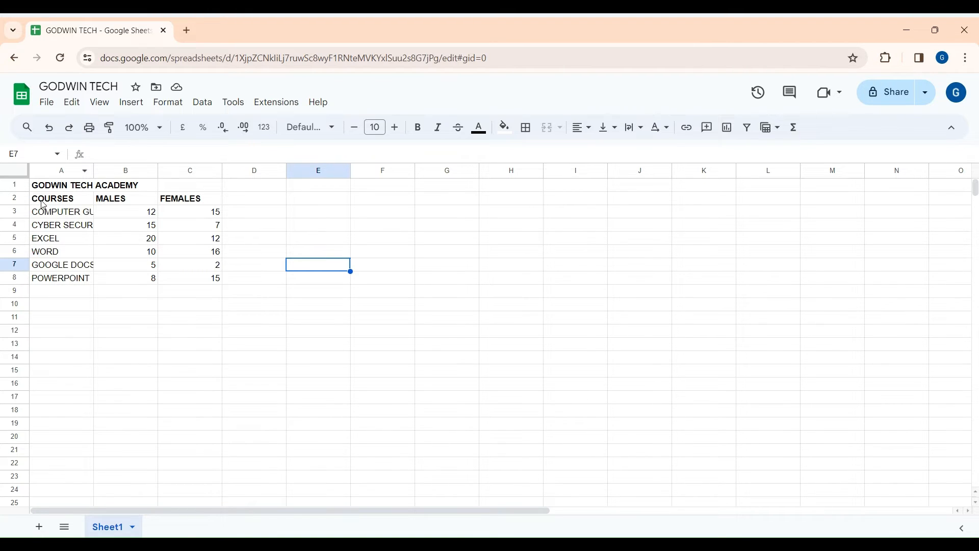
- Widen column A so the full course names fit with a little room to spare
{"action": "left_click", "coordinate": [57, 172]}
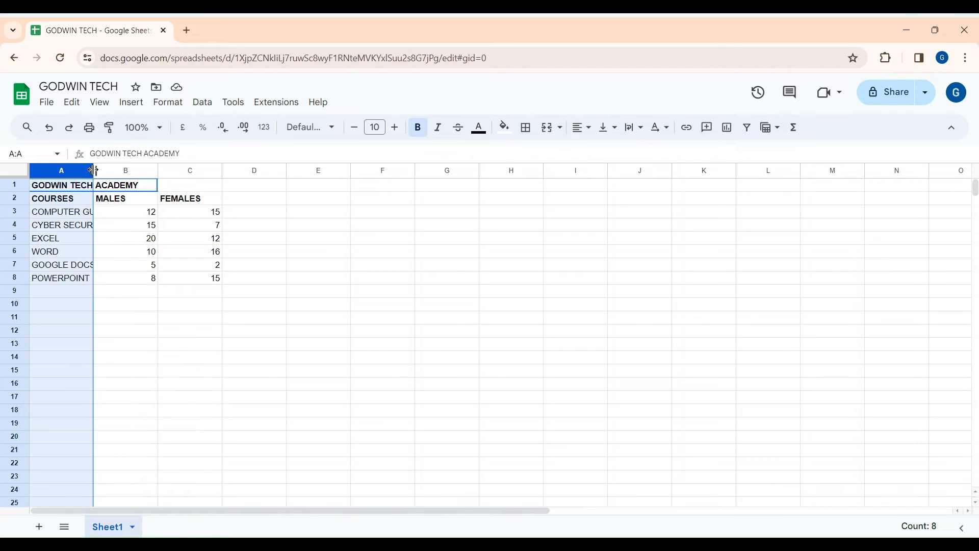
{"action": "left_click_drag", "start_coordinate": [93, 170], "coordinate": [110, 171]}
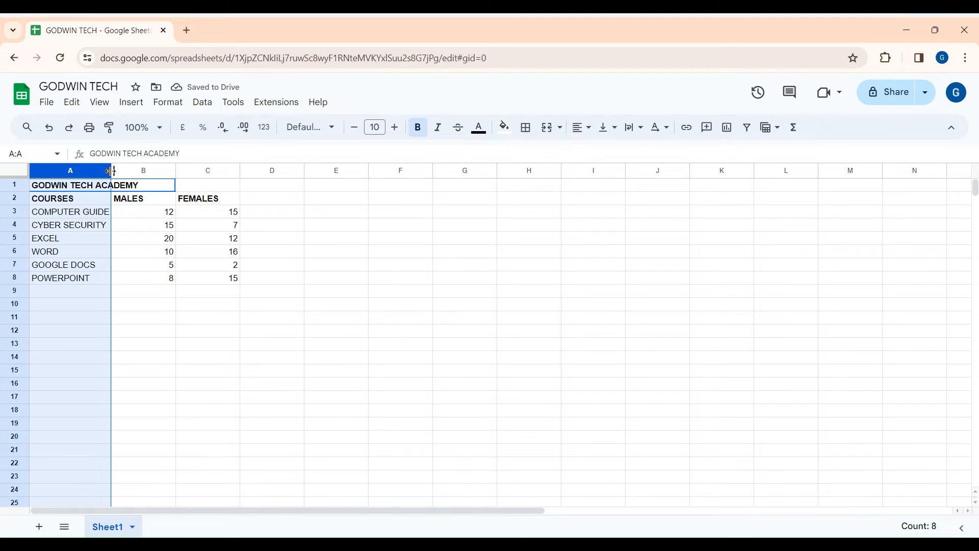
{"action": "left_click_drag", "start_coordinate": [110, 170], "coordinate": [117, 171]}
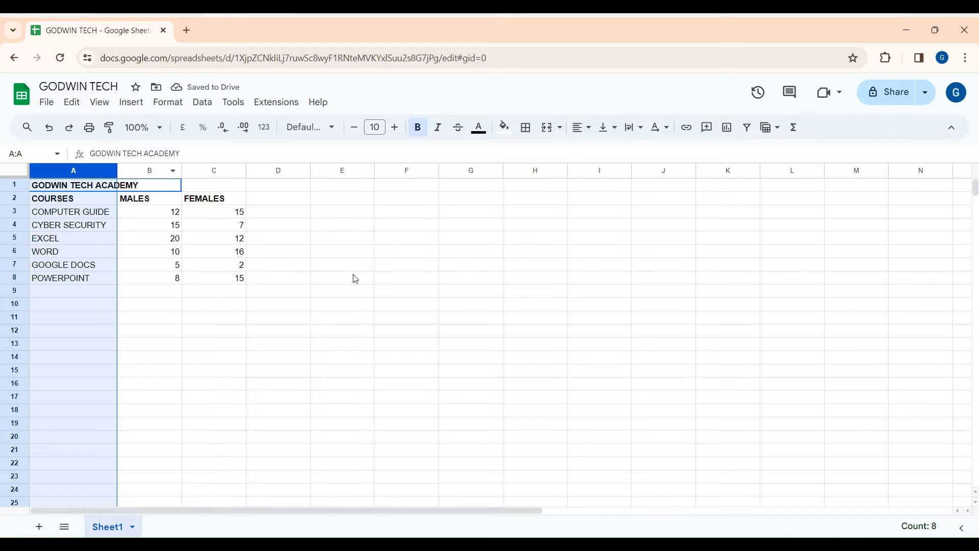
{"action": "left_click", "coordinate": [264, 249]}
- Extend the merged GODWIN TECH ACADEMY title across cells A1 to C1 using Merge all
{"action": "left_click", "coordinate": [108, 190]}
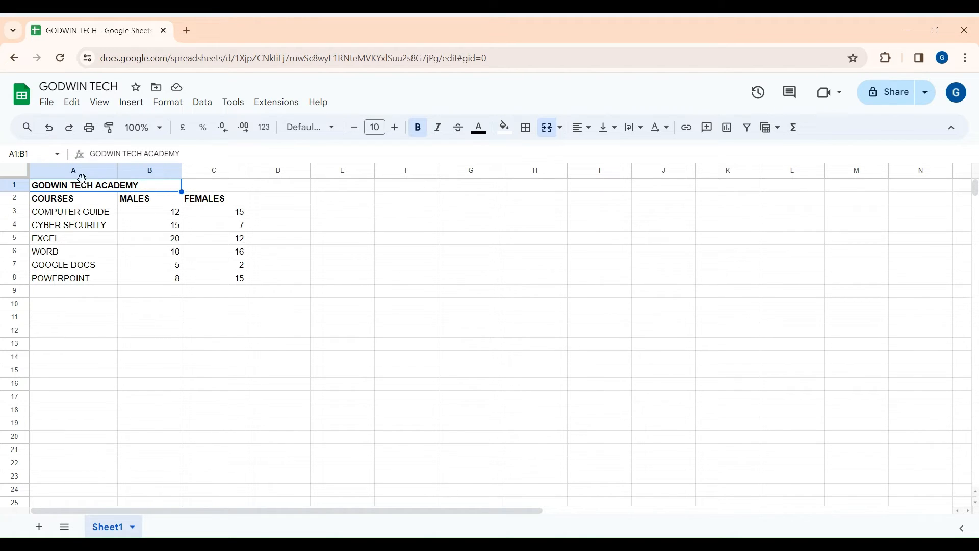
{"action": "left_click", "coordinate": [209, 187], "text": "shift"}
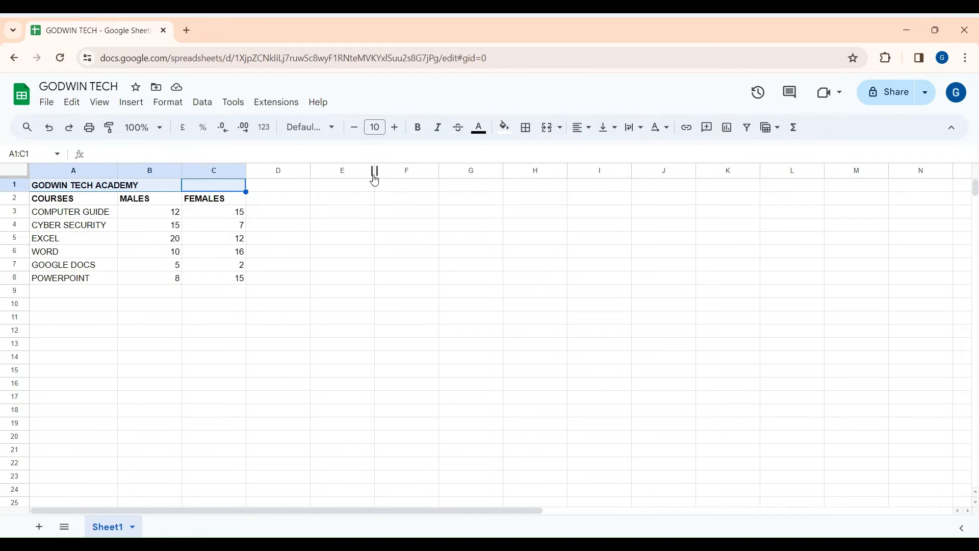
{"action": "left_click", "coordinate": [559, 134]}
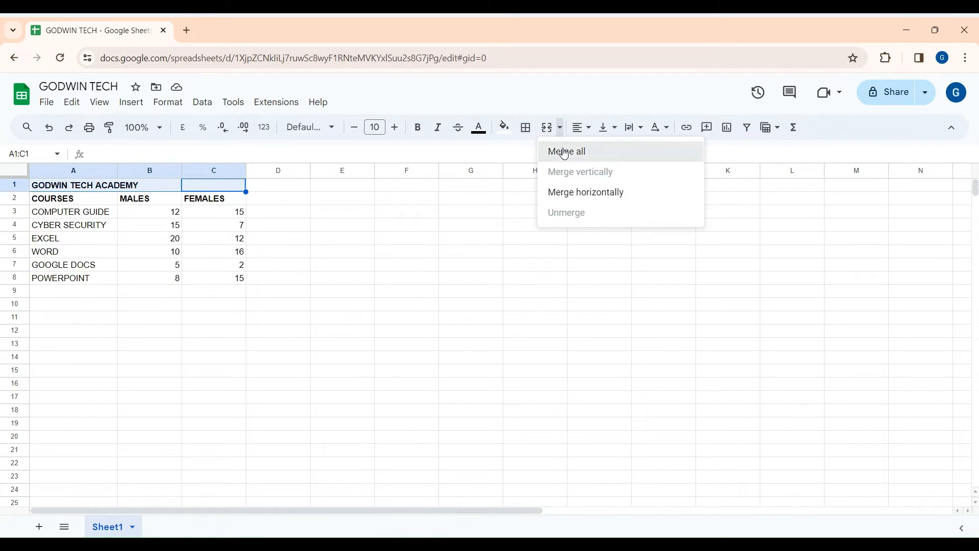
{"action": "left_click", "coordinate": [566, 151]}
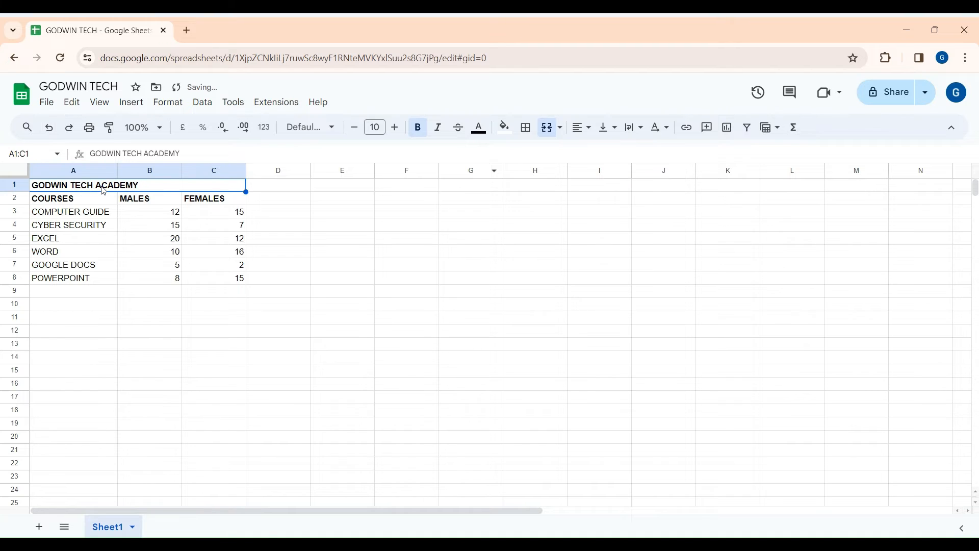
{"action": "left_click", "coordinate": [282, 278]}
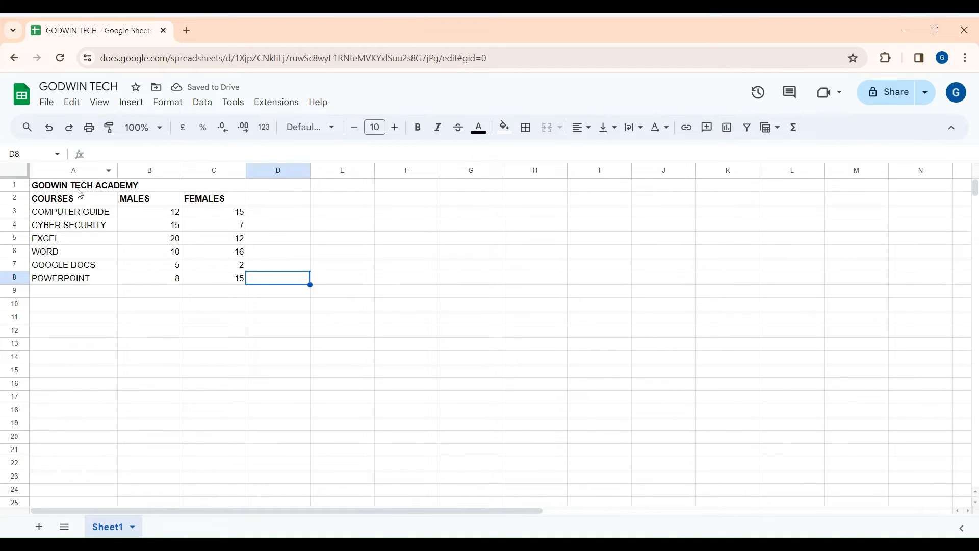
- Centre the GODWIN TECH ACADEMY title horizontally and set its font size to 14
{"action": "left_click", "coordinate": [97, 186]}
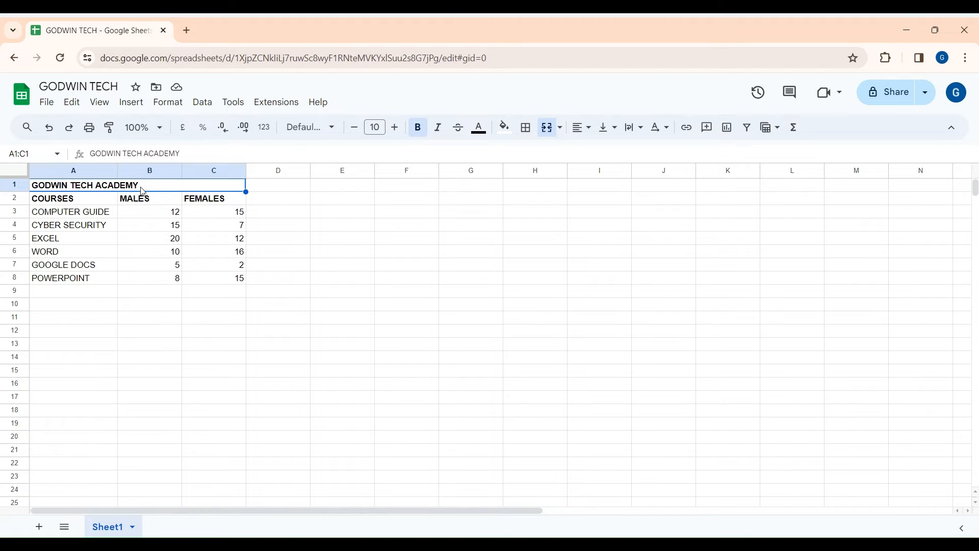
{"action": "left_click", "coordinate": [590, 134]}
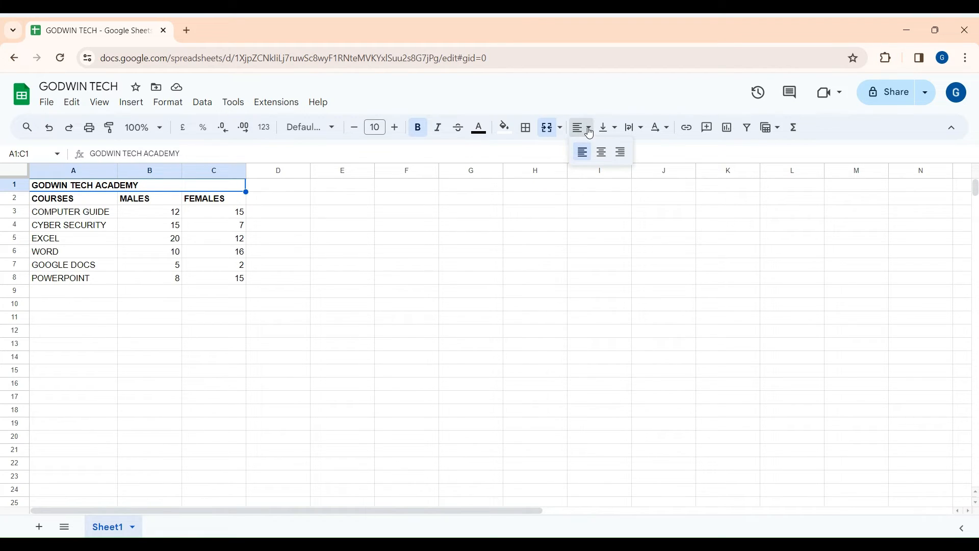
{"action": "left_click", "coordinate": [605, 156]}
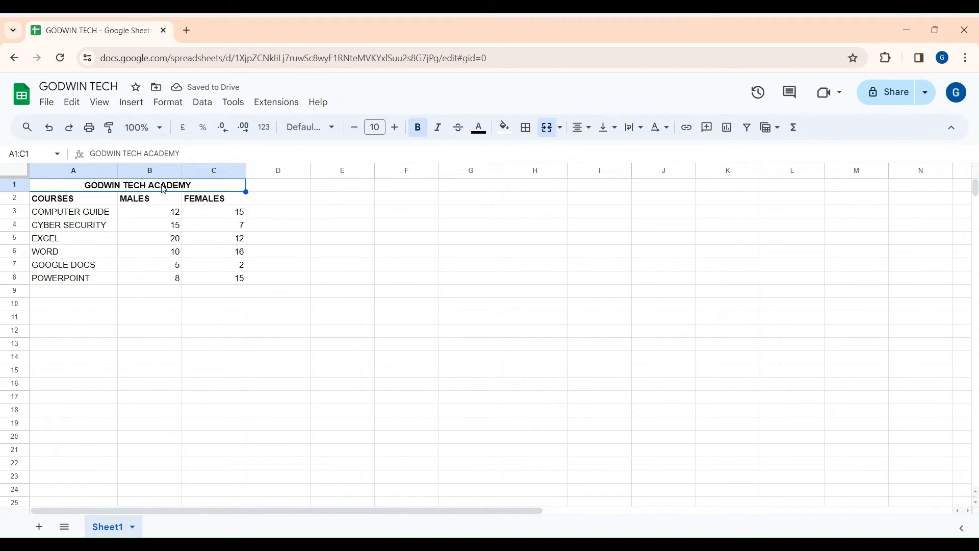
{"action": "left_click", "coordinate": [380, 128]}
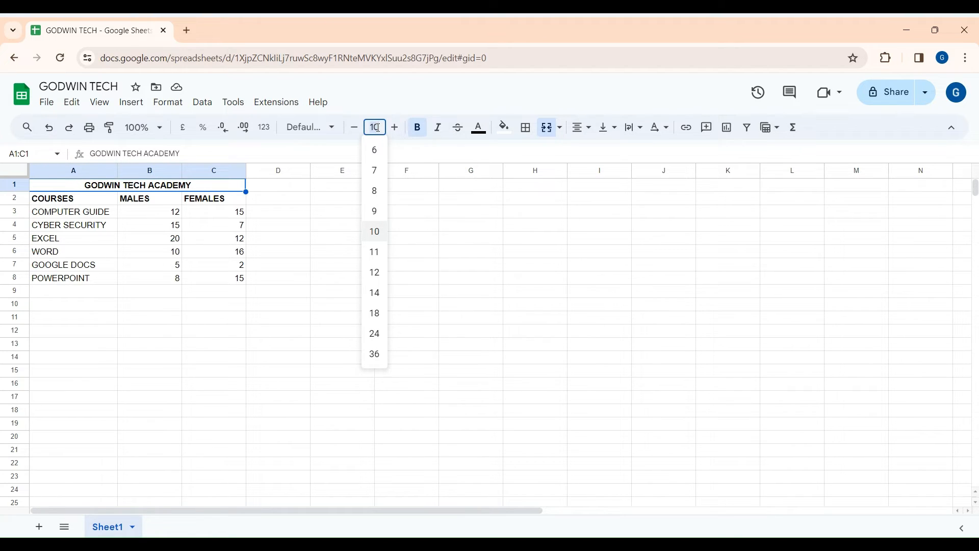
{"action": "left_click", "coordinate": [381, 294]}
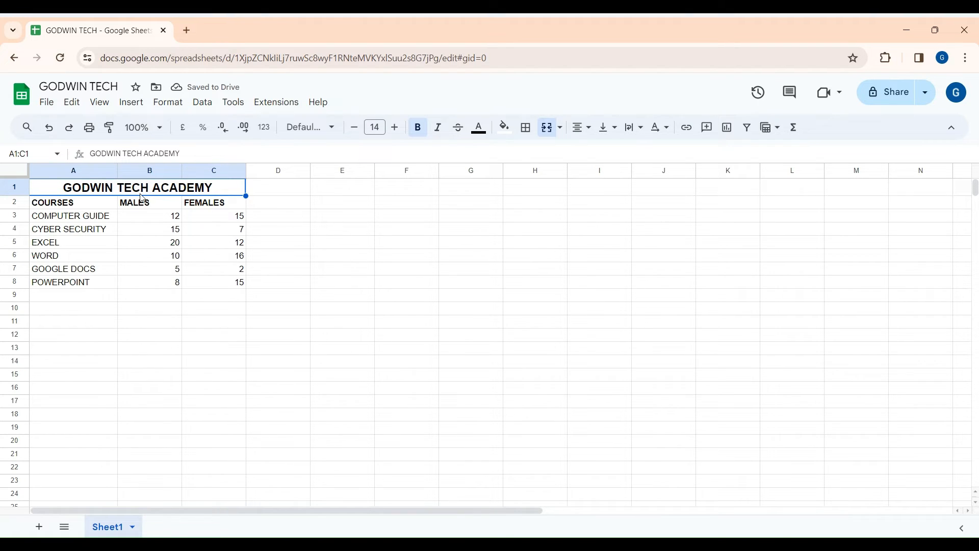
{"action": "left_click", "coordinate": [66, 206]}
{"action": "left_click", "coordinate": [137, 205]}
{"action": "left_click", "coordinate": [214, 202]}
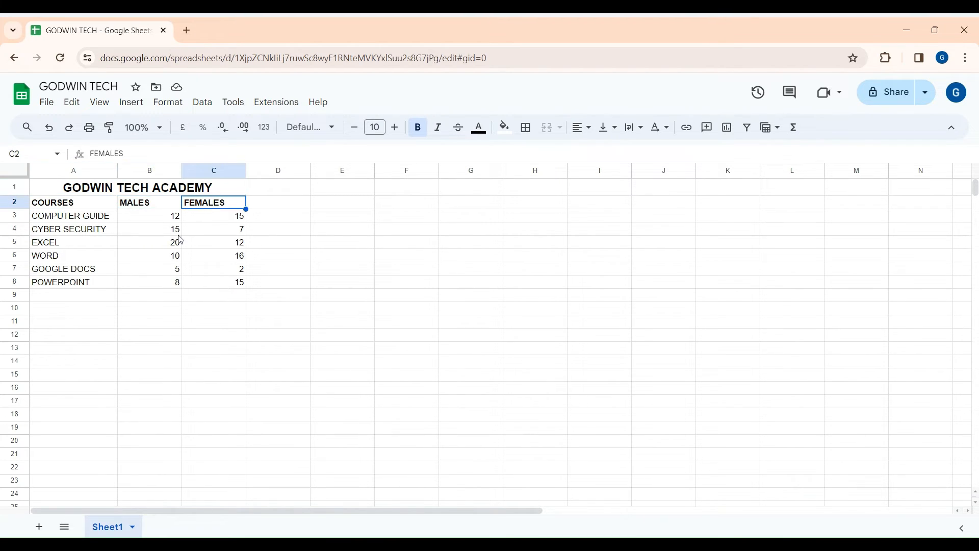
{"action": "left_click", "coordinate": [128, 191]}
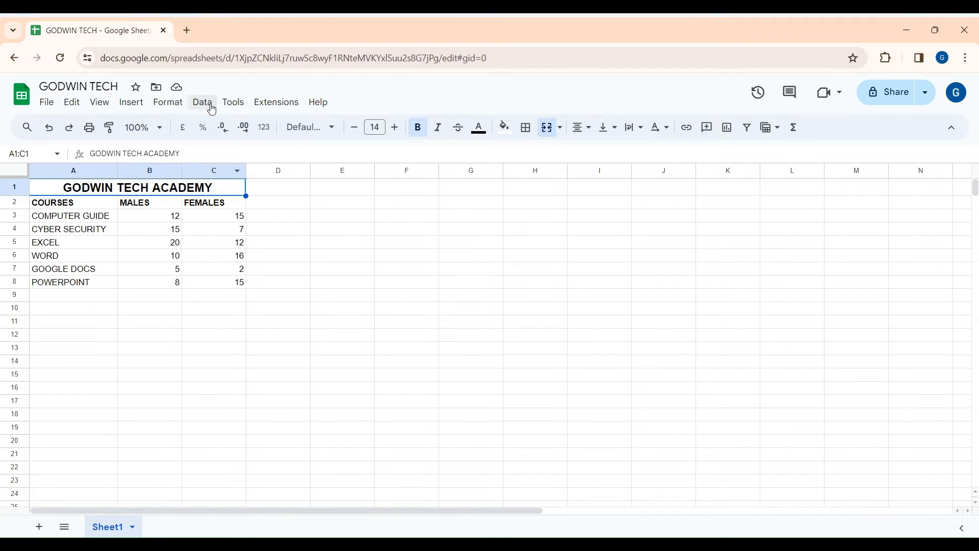
- Open Google Drive at drive.google.com in a new browser tab to view the saved files
{"action": "left_click", "coordinate": [188, 30]}
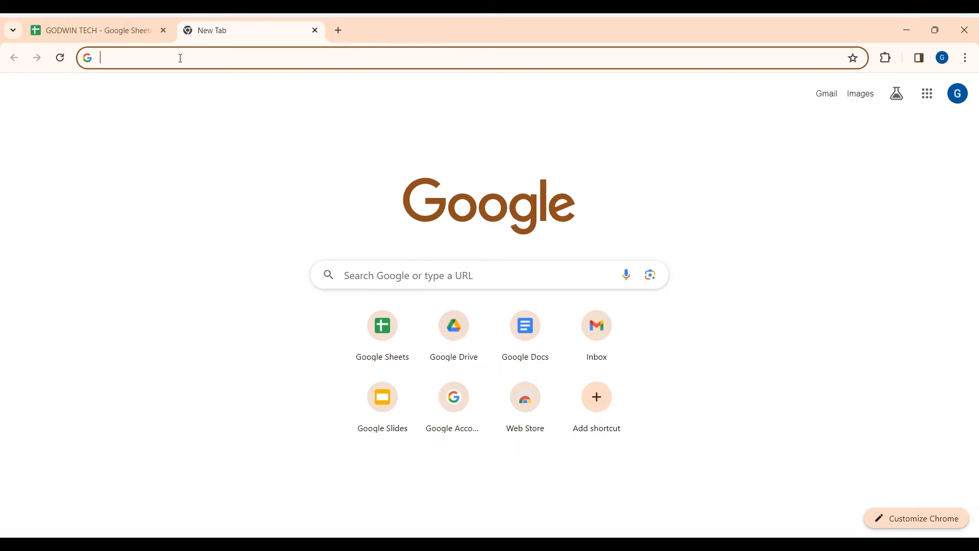
{"action": "type", "text": "driv"}
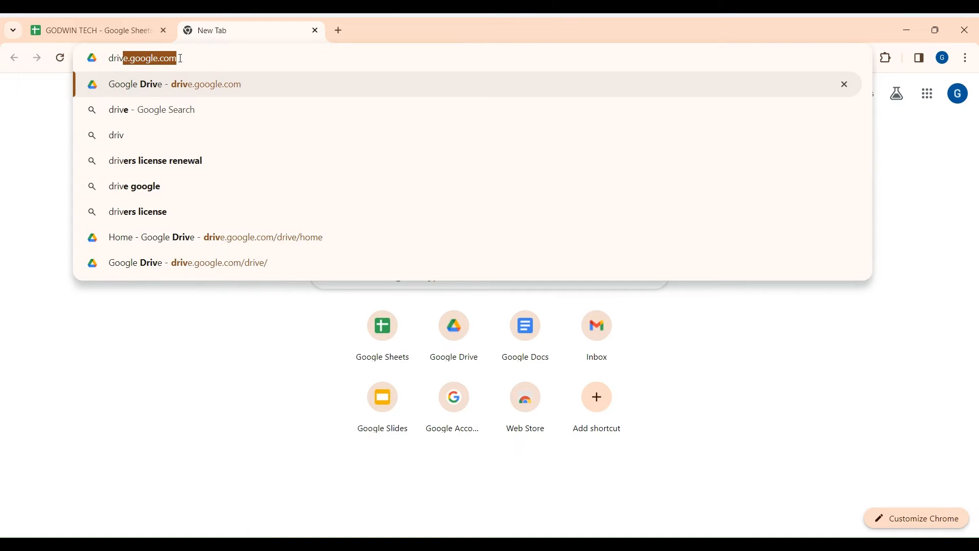
{"action": "type", "text": "e"}
{"action": "left_click", "coordinate": [180, 58]}
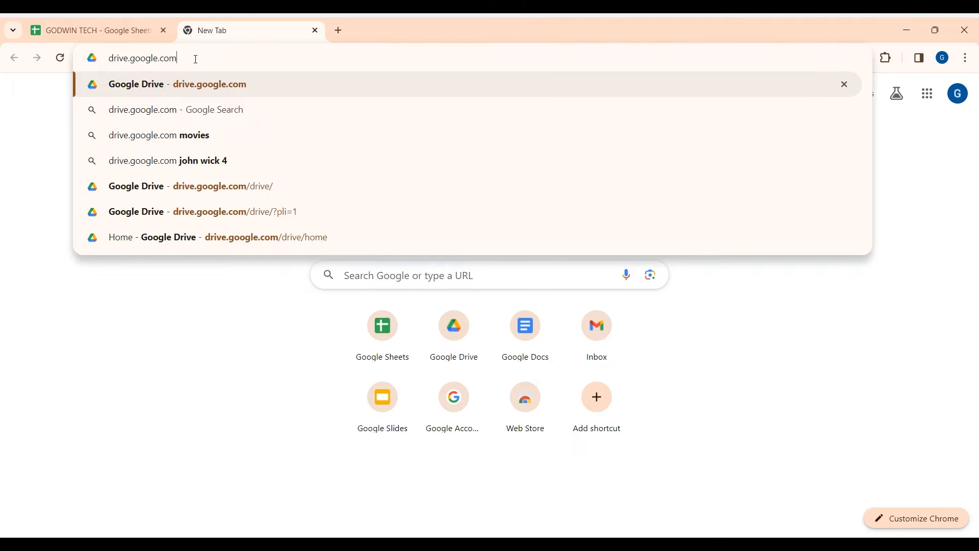
{"action": "key", "text": "Return"}
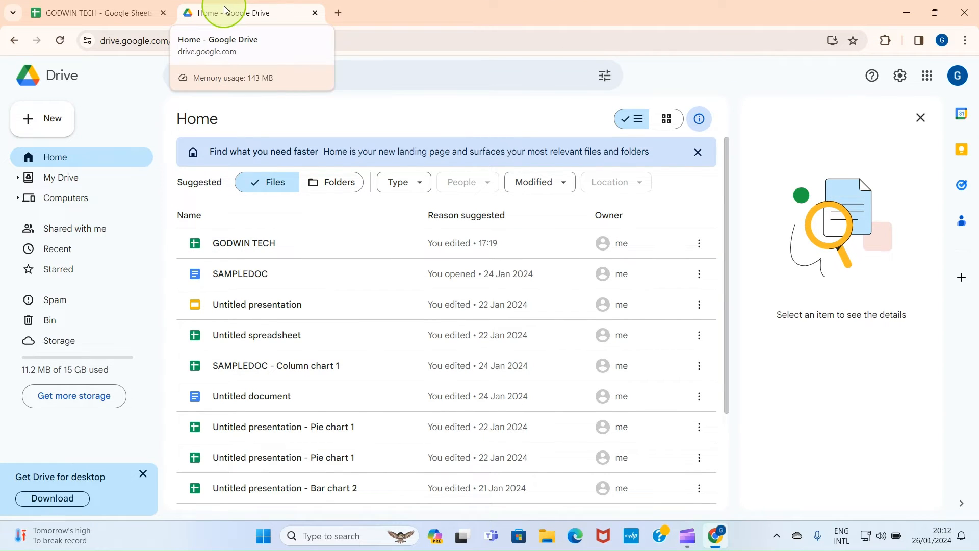
- Return to the GODWIN TECH spreadsheet and add a second sheet to it
{"action": "left_click", "coordinate": [103, 14]}
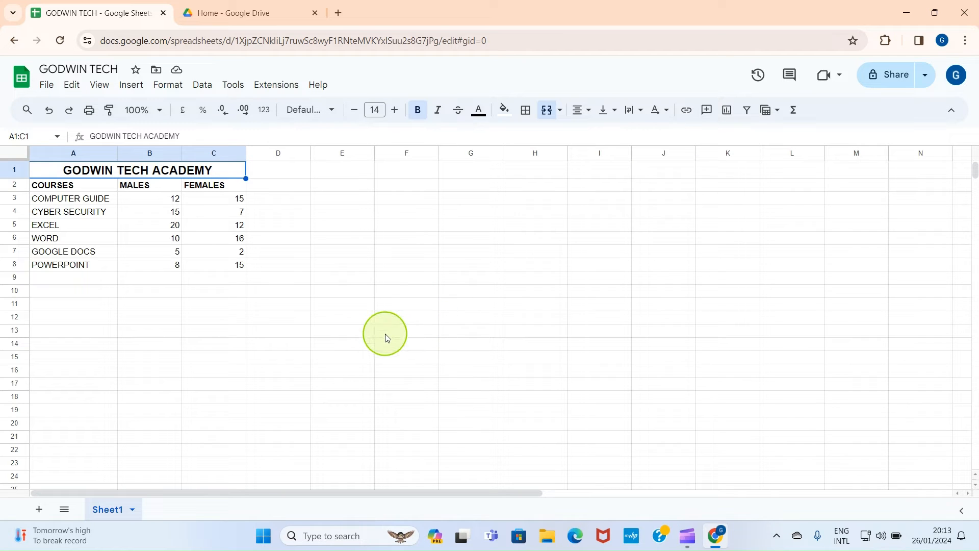
{"action": "left_click", "coordinate": [39, 510]}
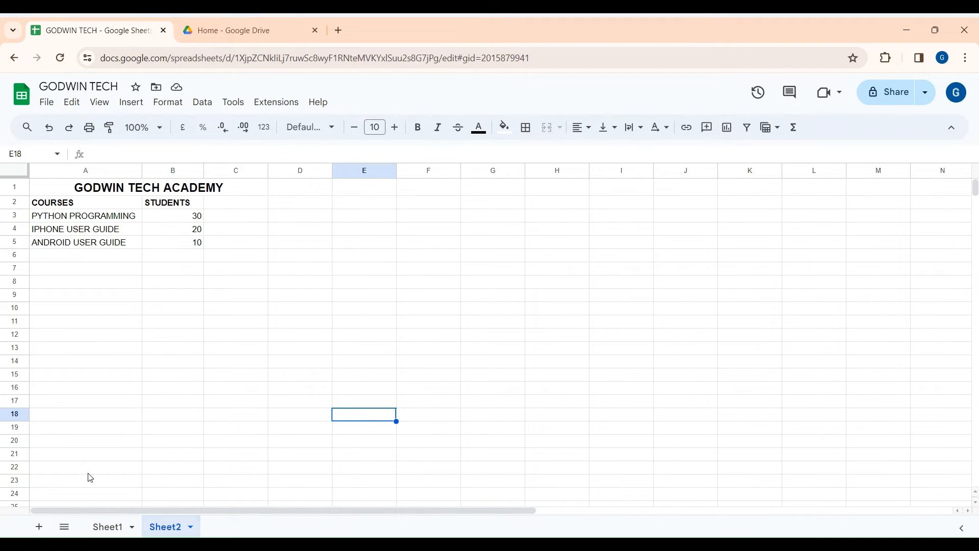
- Rename Sheet1, which holds the males and females table, as COURSES BY GENDER
{"action": "left_click", "coordinate": [109, 531]}
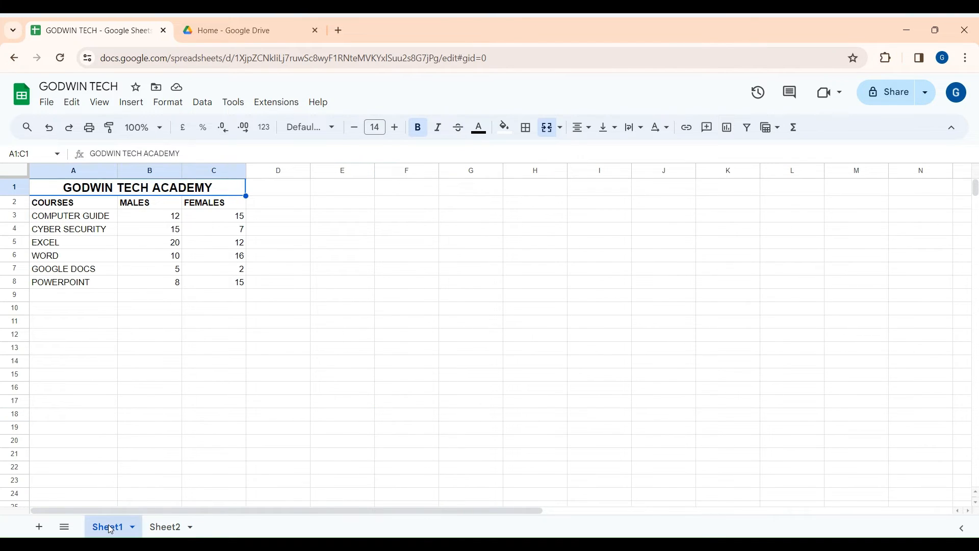
{"action": "right_click", "coordinate": [109, 528]}
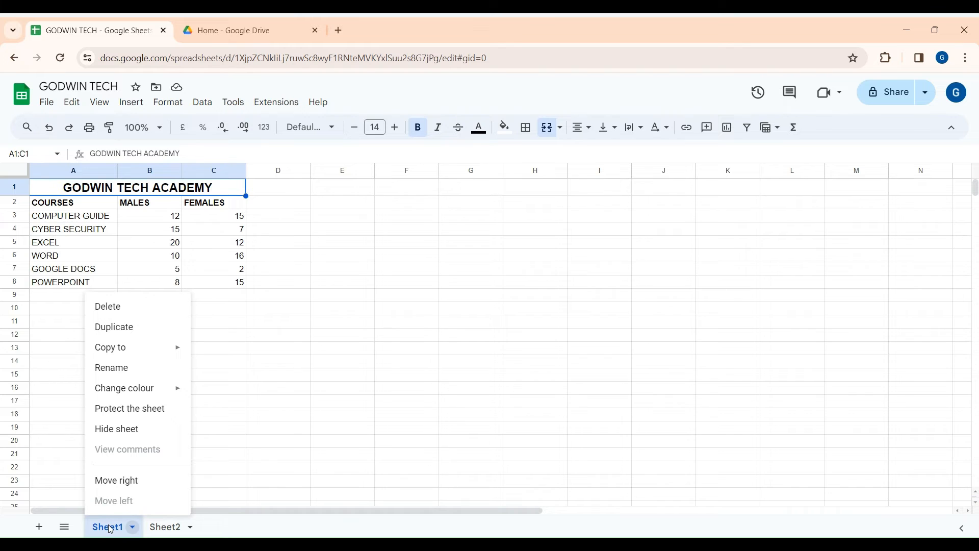
{"action": "left_click", "coordinate": [112, 368]}
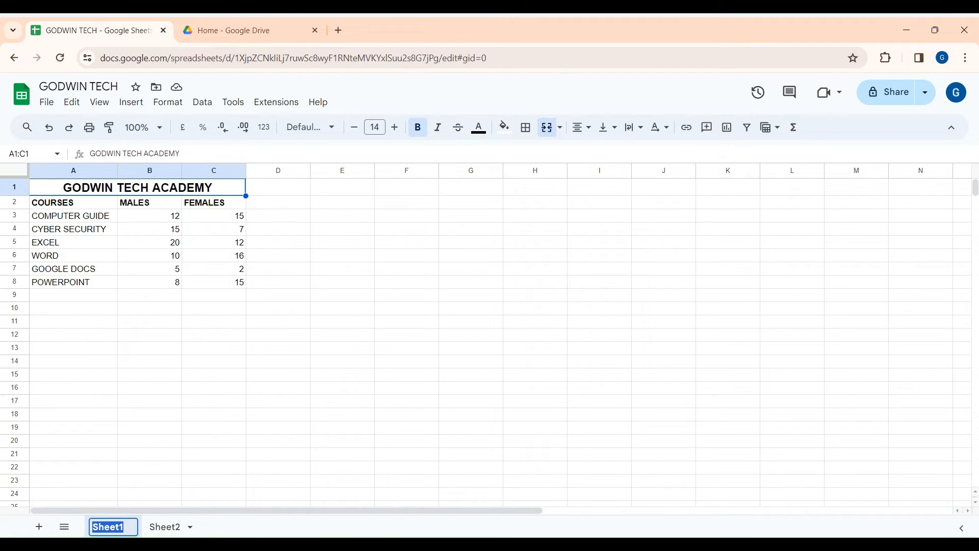
{"action": "type", "text": "GE"}
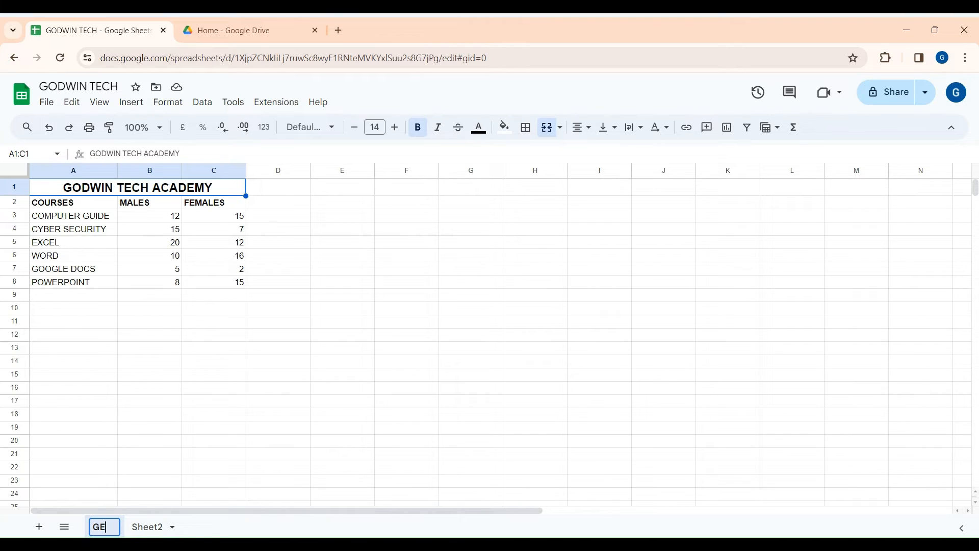
{"action": "key", "text": "BackSpace"}
{"action": "key", "text": "BackSpace"}
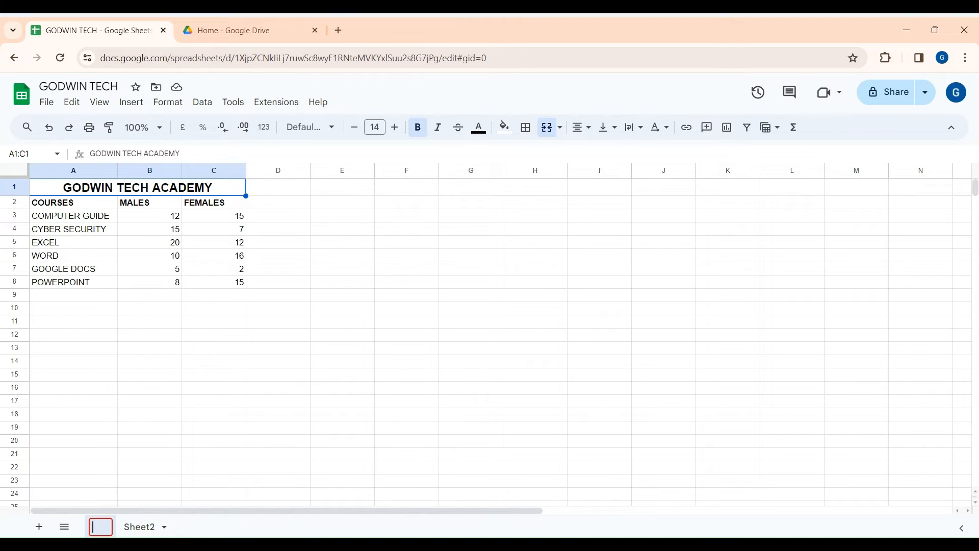
{"action": "type", "text": "COURSES BY GENDER"}
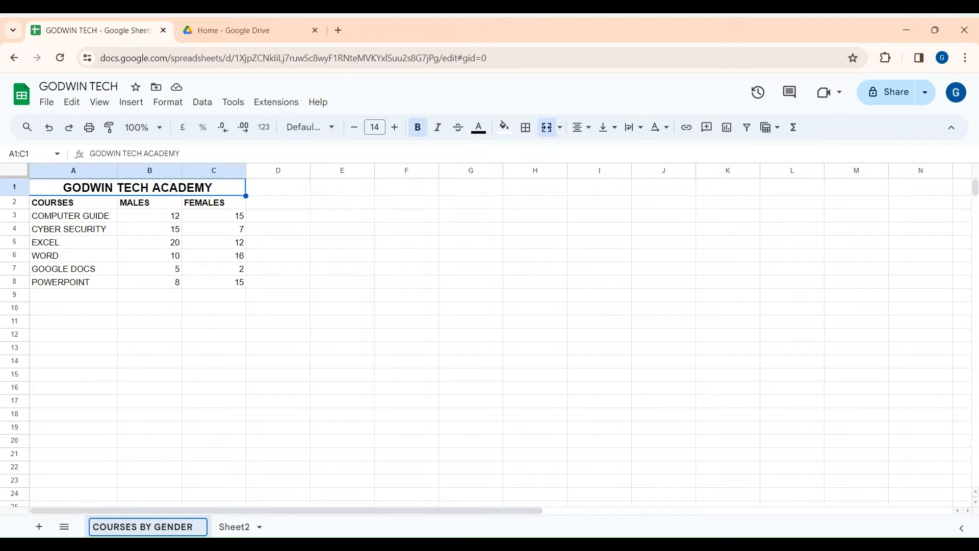
{"action": "key", "text": "Return"}
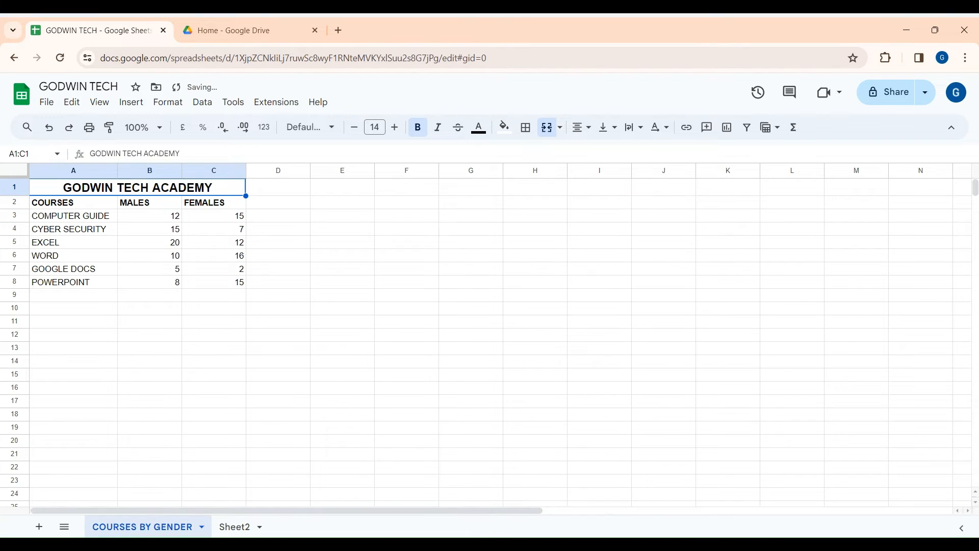
- Rename Sheet2, which holds the students table, as COURSES BY NUMBER
{"action": "left_click", "coordinate": [239, 527]}
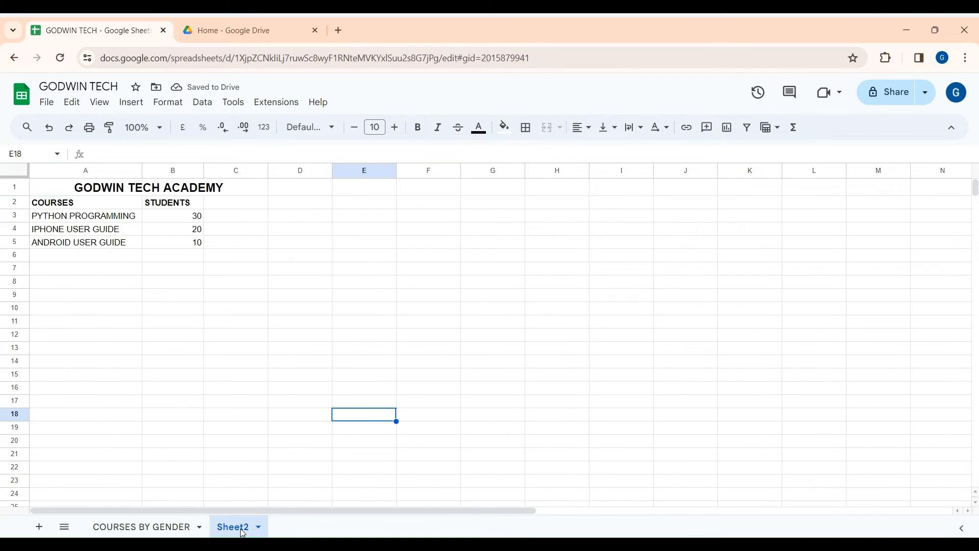
{"action": "right_click", "coordinate": [242, 531]}
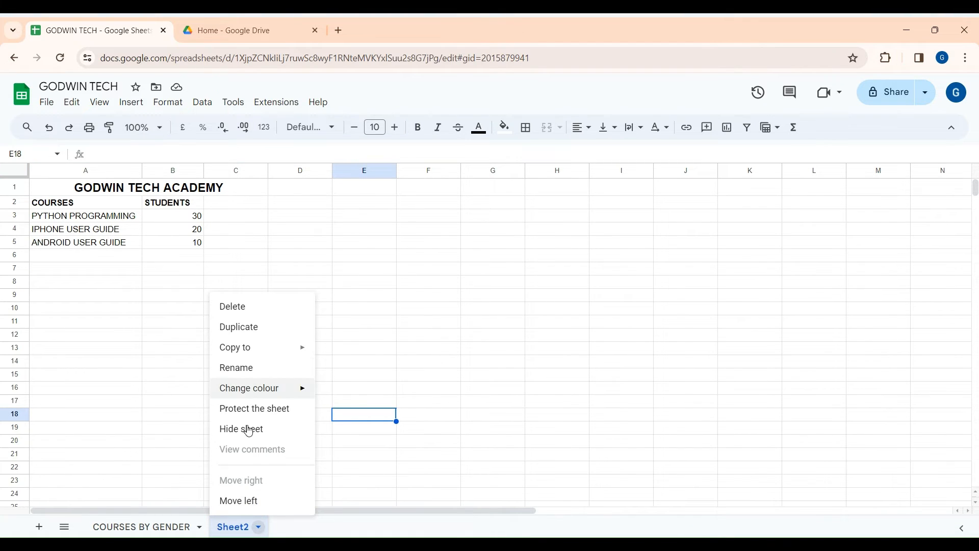
{"action": "left_click", "coordinate": [241, 368]}
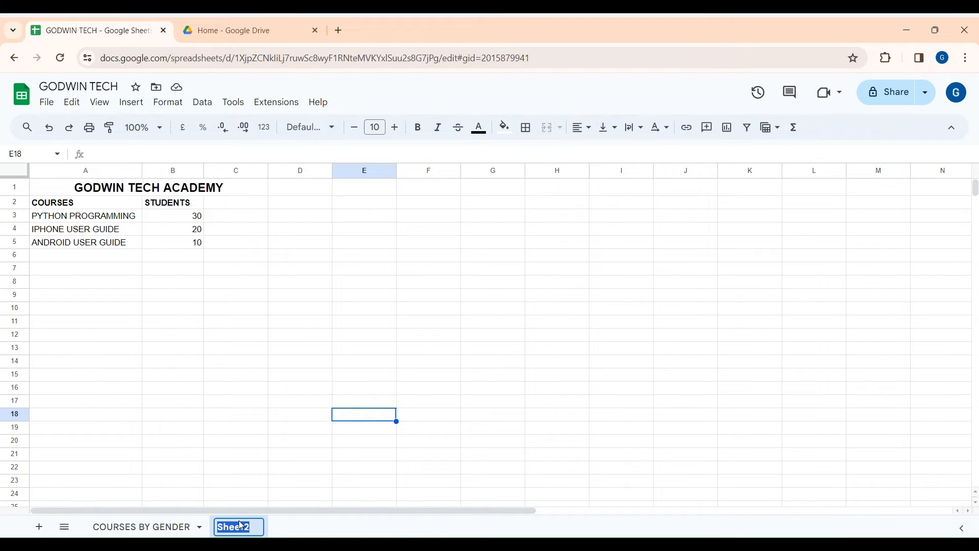
{"action": "type", "text": "COURSES BY NUMBER"}
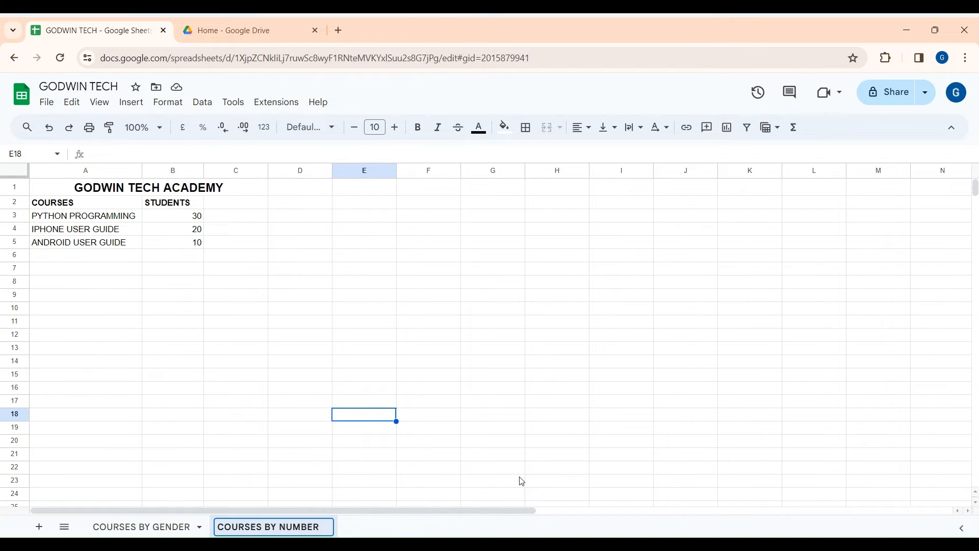
{"action": "key", "text": "Return"}
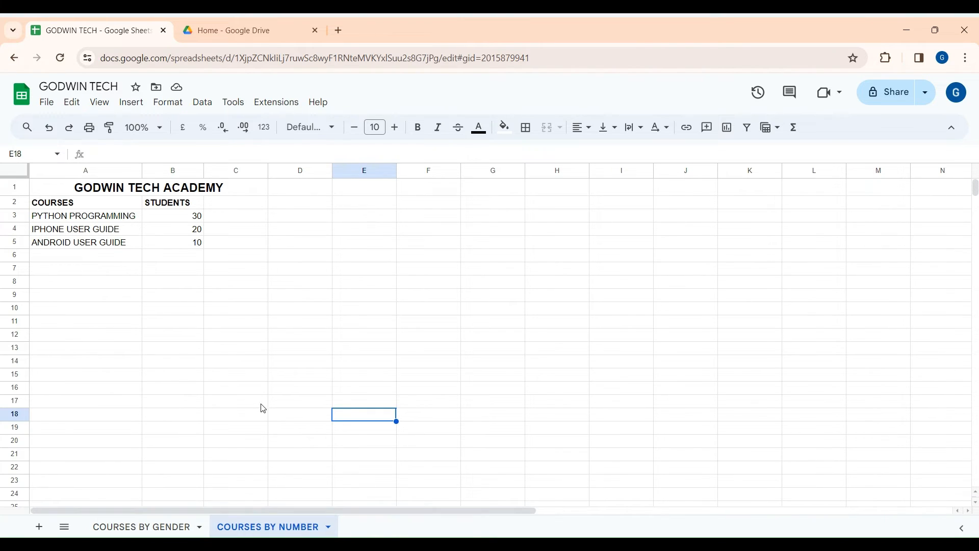
- Delete the COURSES BY NUMBER sheet and restore it by undoing the deletion
{"action": "right_click", "coordinate": [258, 533]}
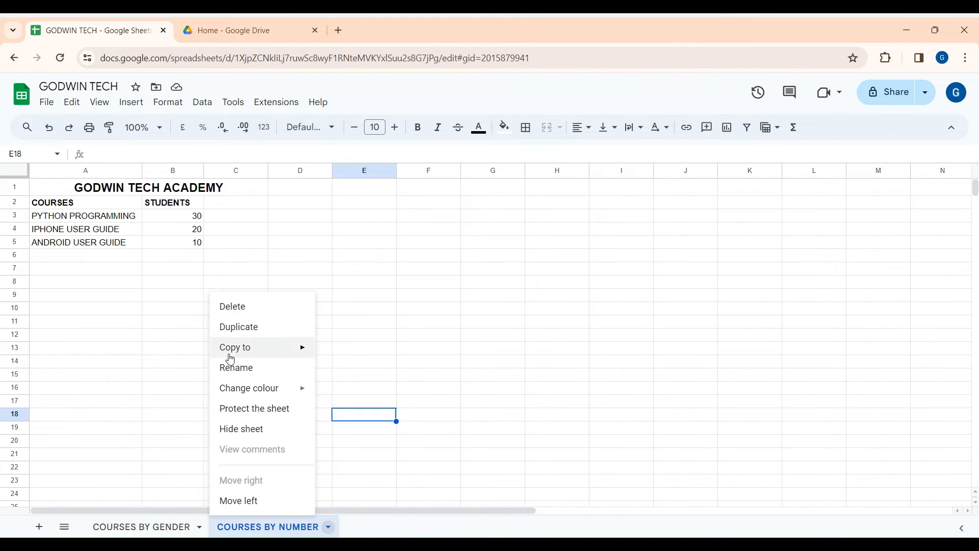
{"action": "left_click", "coordinate": [245, 308]}
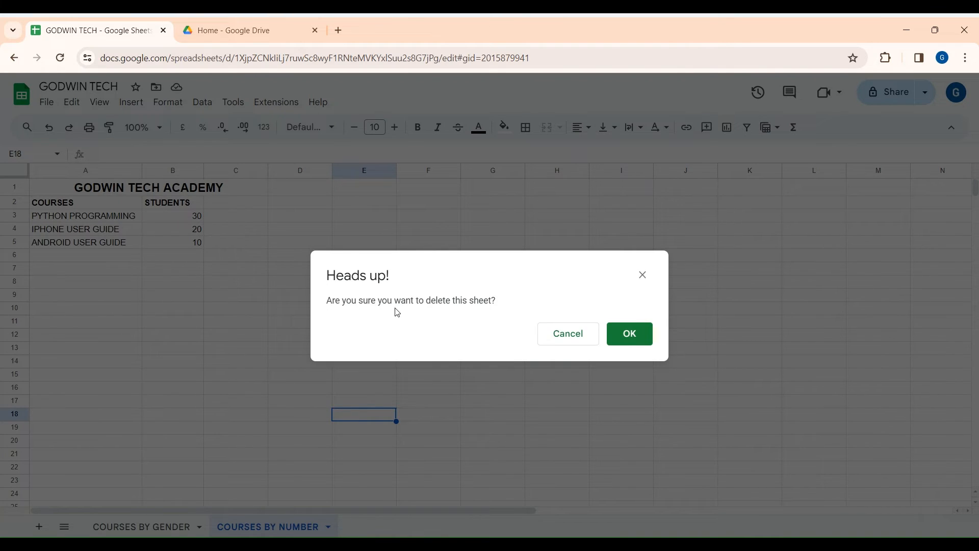
{"action": "left_click", "coordinate": [642, 342]}
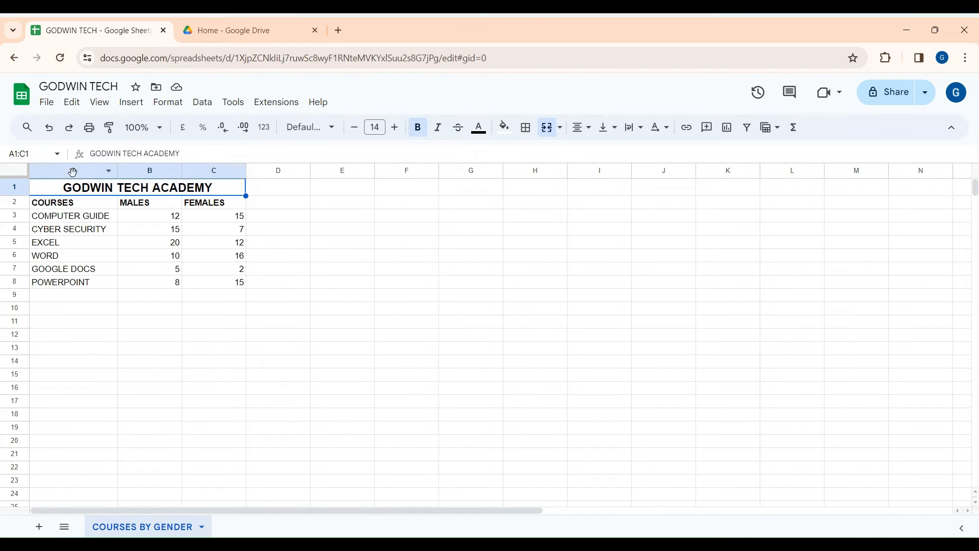
{"action": "left_click", "coordinate": [49, 128]}
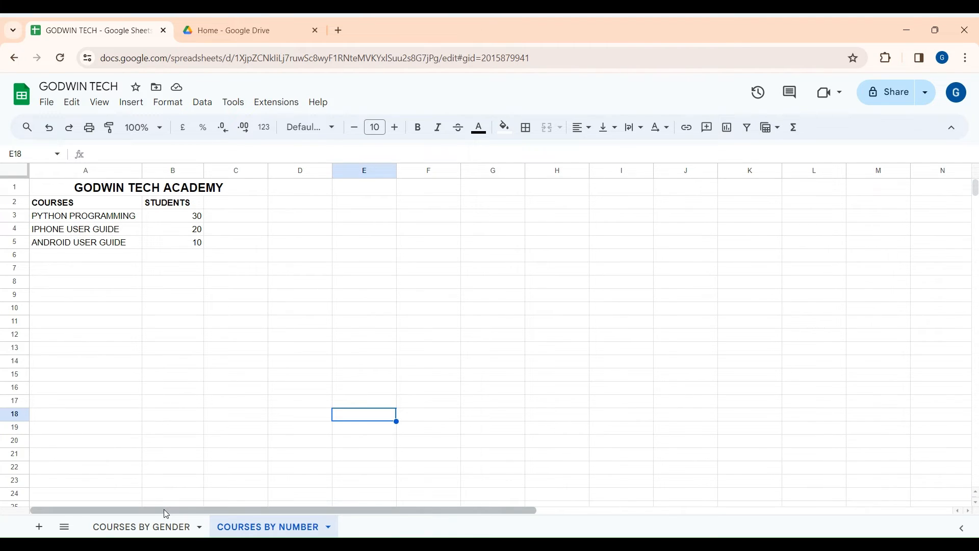
- Download the COURSES BY GENDER sheet as a PDF file, exporting only the current sheet
{"action": "left_click", "coordinate": [143, 525]}
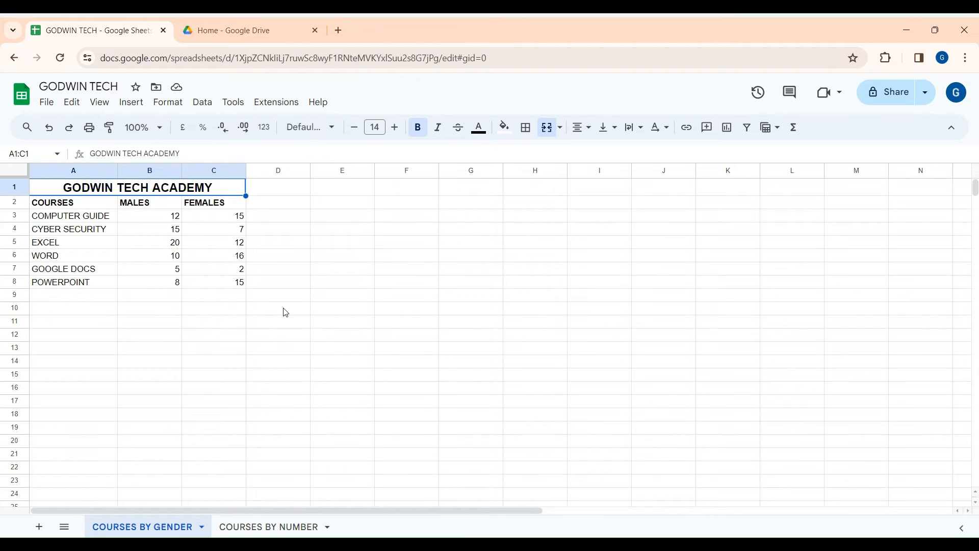
{"action": "left_click", "coordinate": [47, 104]}
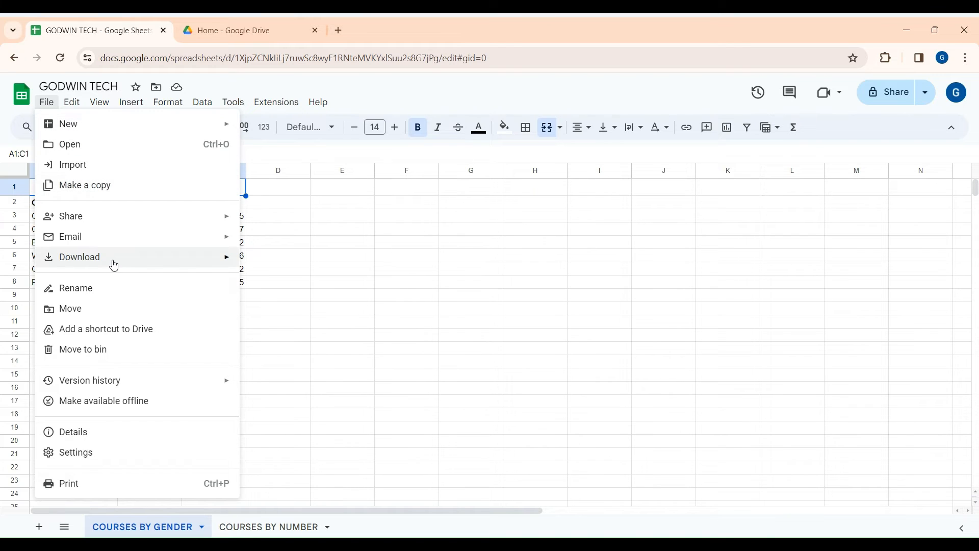
{"action": "mouse_move", "coordinate": [113, 262]}
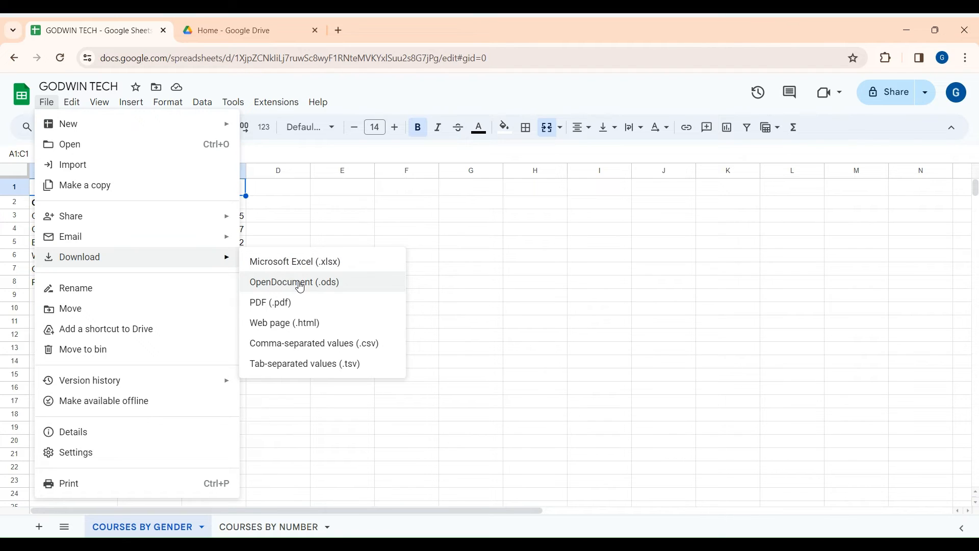
{"action": "left_click", "coordinate": [276, 303]}
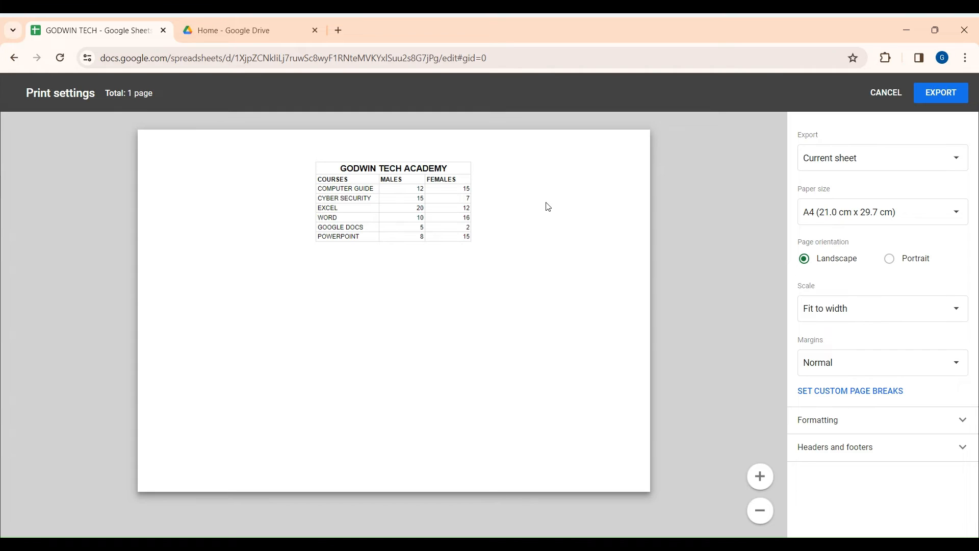
{"action": "left_click", "coordinate": [943, 97]}
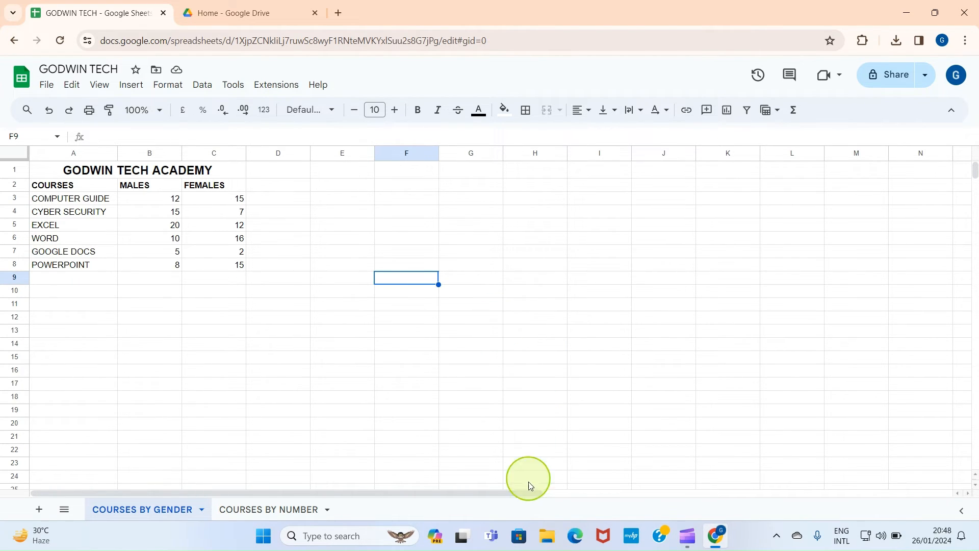
- Switch to File Explorer, check the Downloads folder for the exported COURSES BY GENDER PDF, and return to the spreadsheet
{"action": "left_click", "coordinate": [546, 543]}
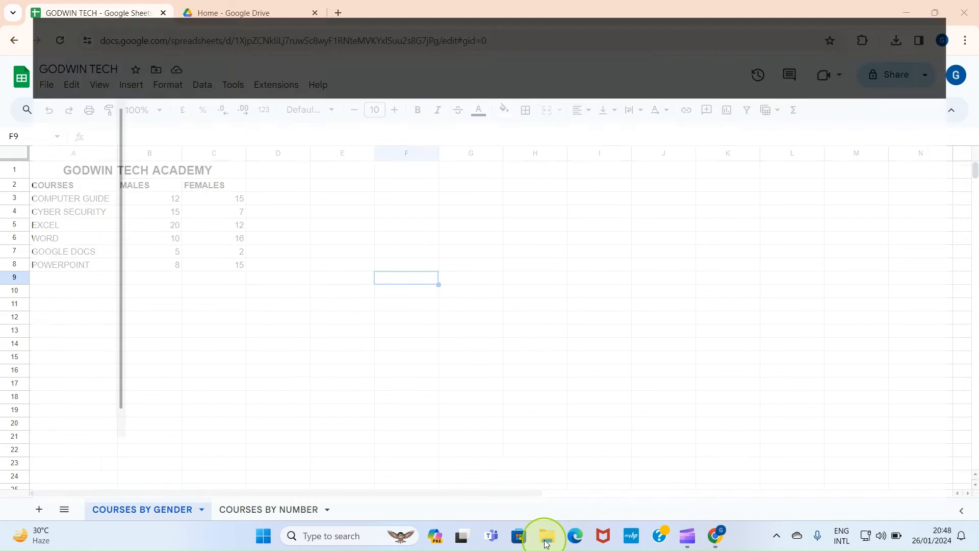
{"action": "left_click", "coordinate": [52, 212]}
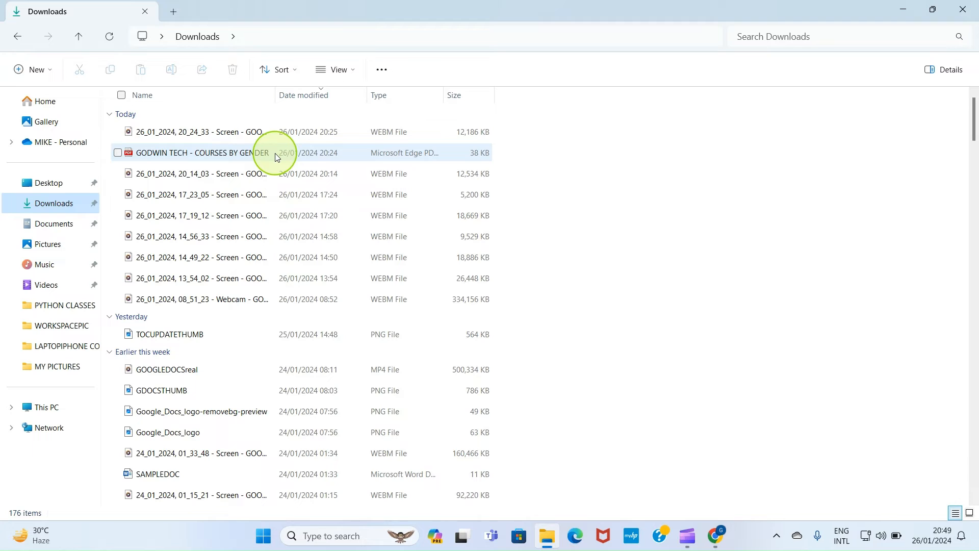
{"action": "left_click", "coordinate": [969, 6]}
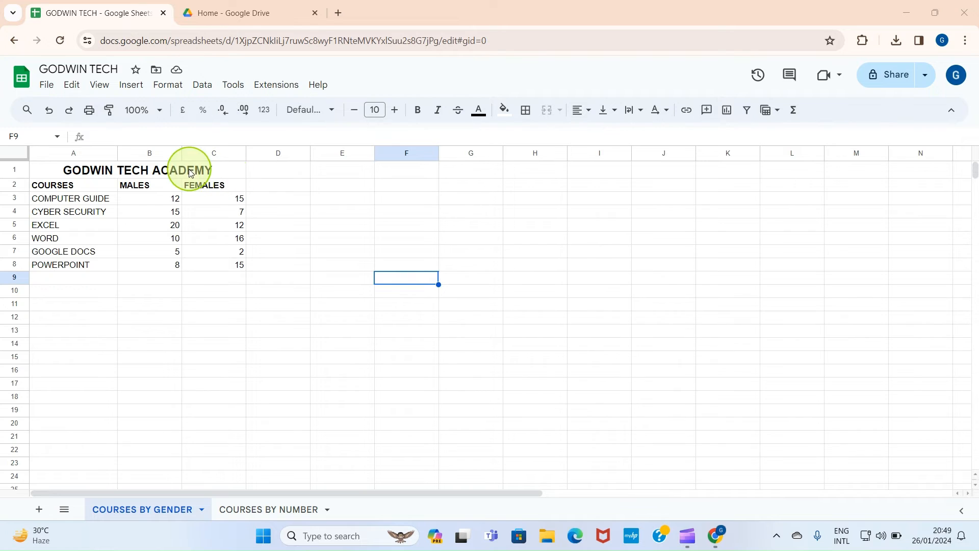
- Insert one column to the left of the MALES column in the COURSES BY GENDER sheet
{"action": "left_click", "coordinate": [144, 153]}
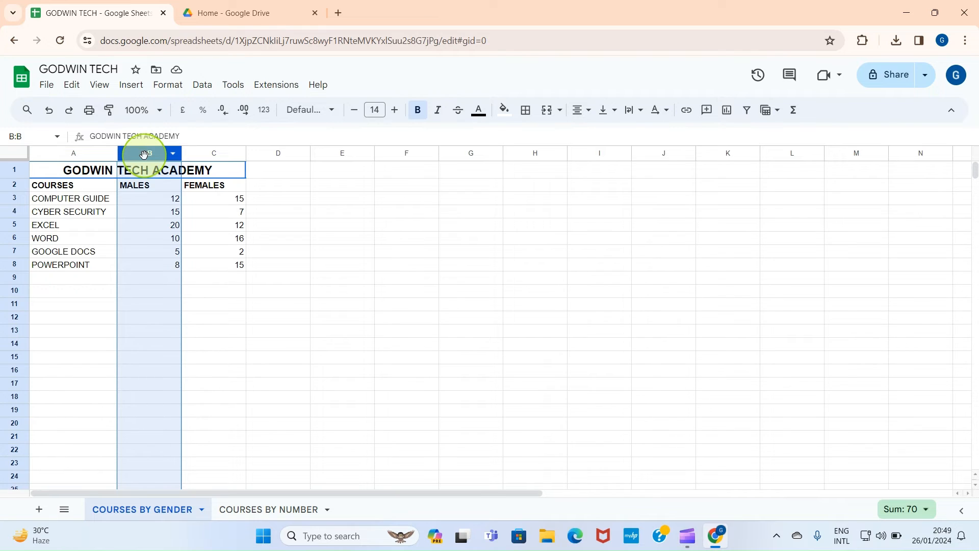
{"action": "right_click", "coordinate": [145, 158]}
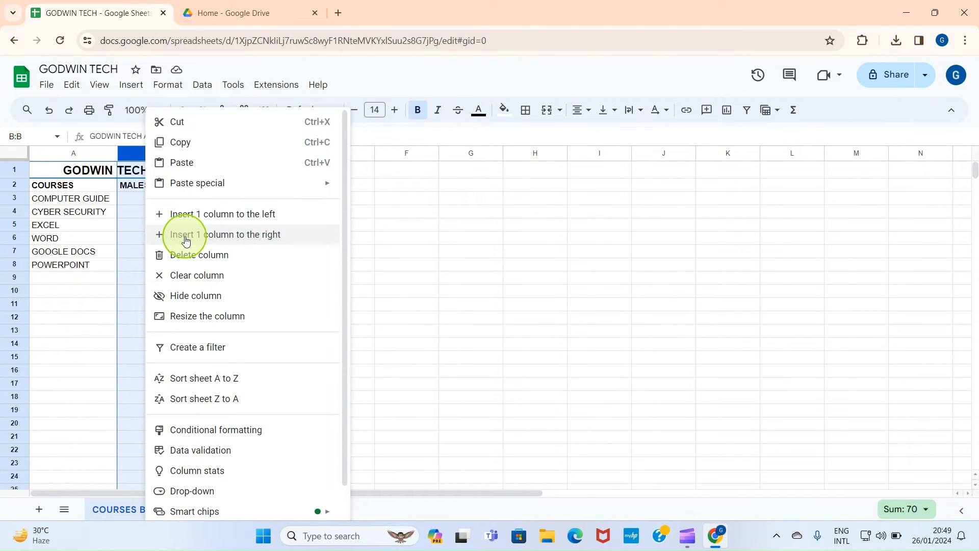
{"action": "left_click", "coordinate": [238, 216]}
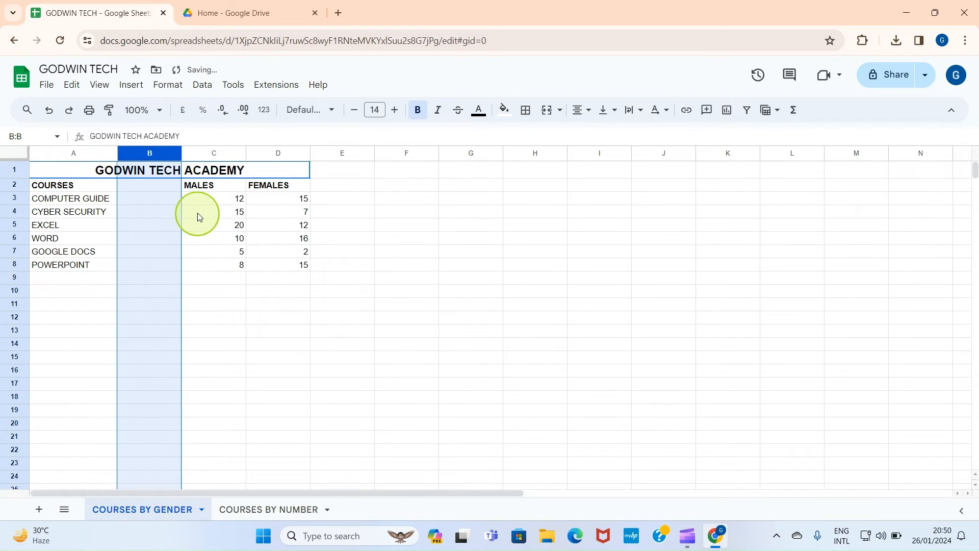
{"action": "left_click", "coordinate": [235, 330]}
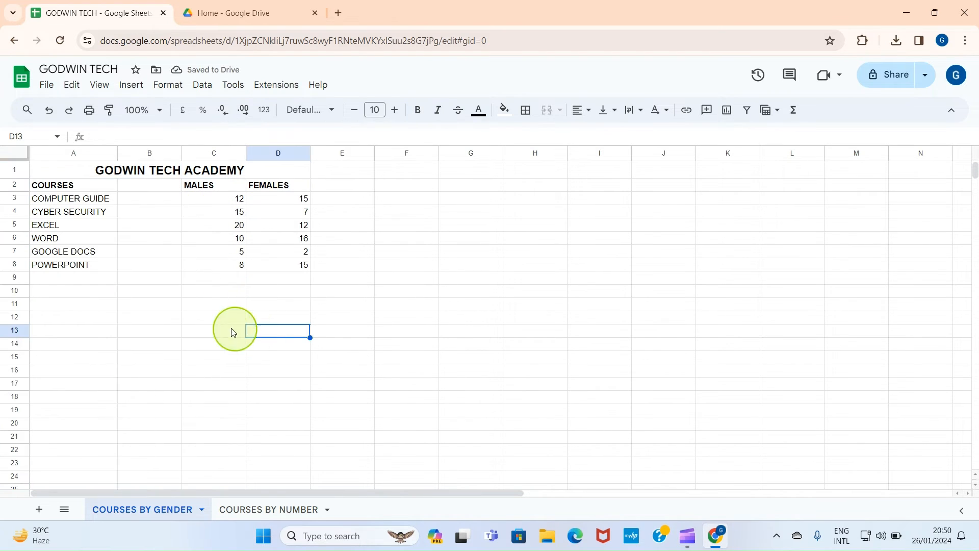
- Delete the empty column B between the COURSES and MALES columns
{"action": "left_click", "coordinate": [146, 153]}
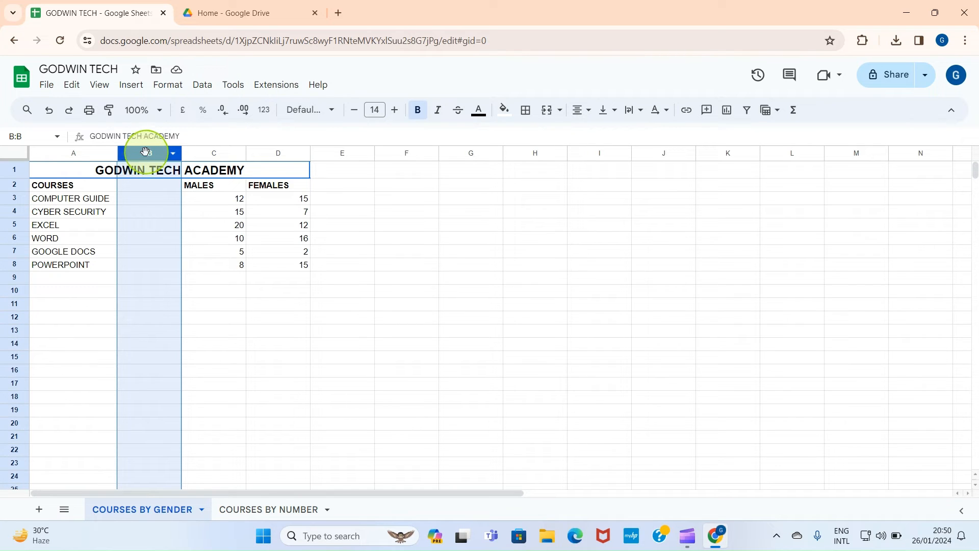
{"action": "left_click", "coordinate": [266, 385]}
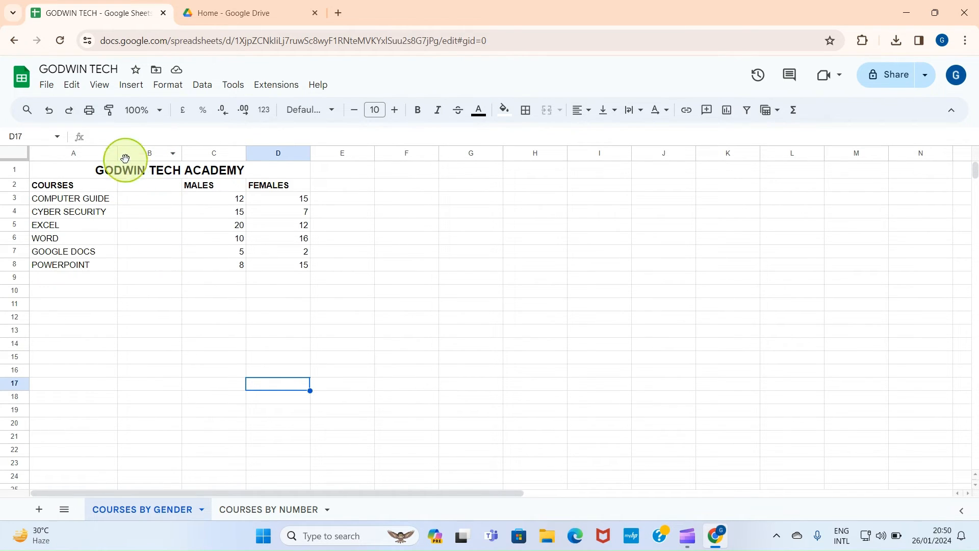
{"action": "left_click", "coordinate": [147, 152]}
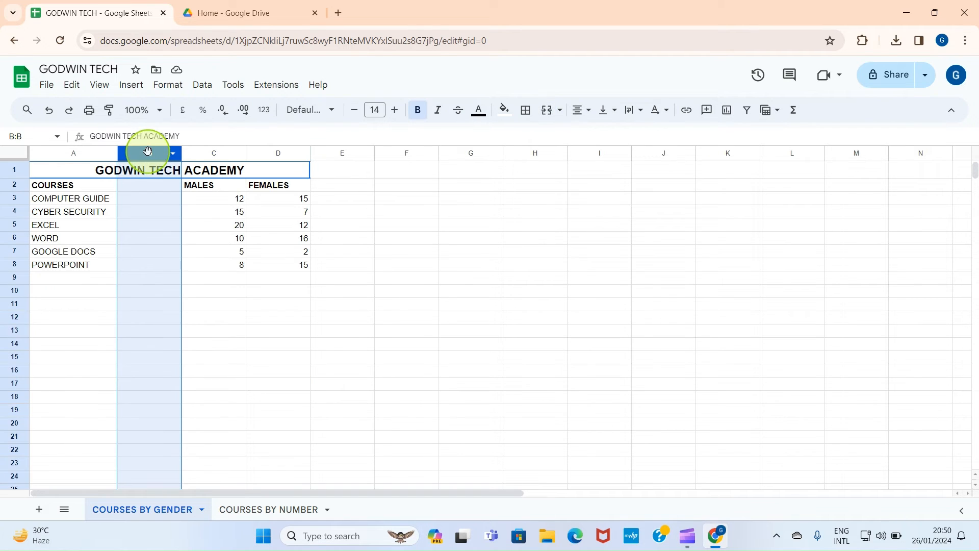
{"action": "right_click", "coordinate": [144, 156]}
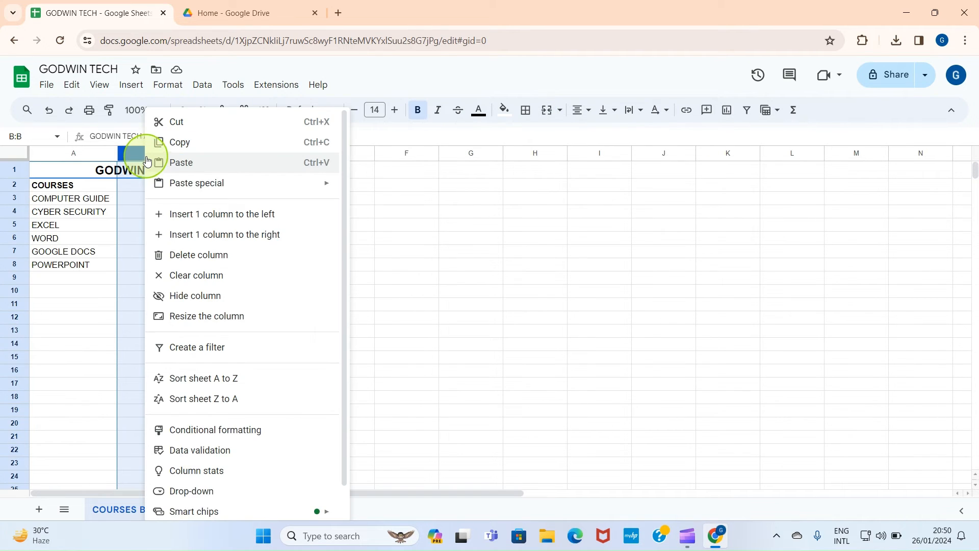
{"action": "left_click", "coordinate": [198, 257]}
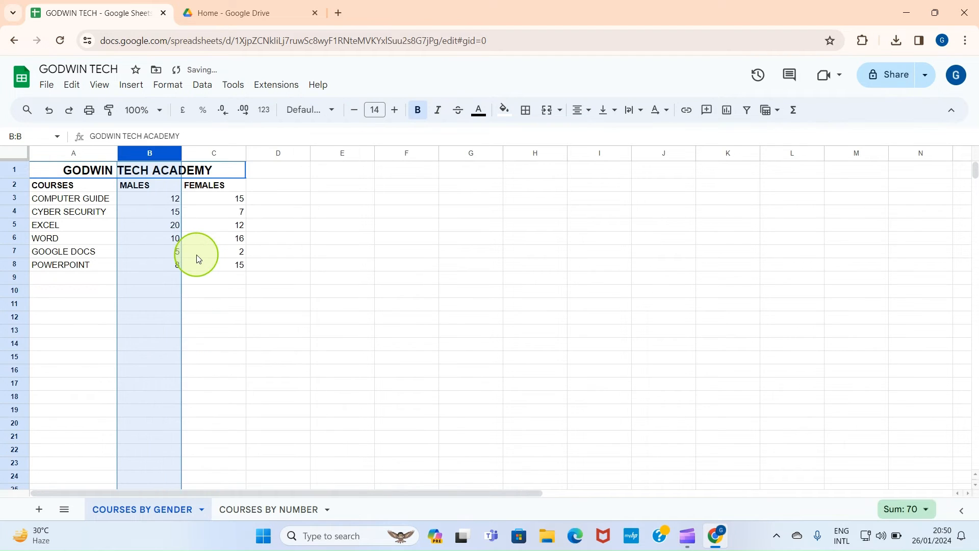
{"action": "left_click", "coordinate": [308, 304]}
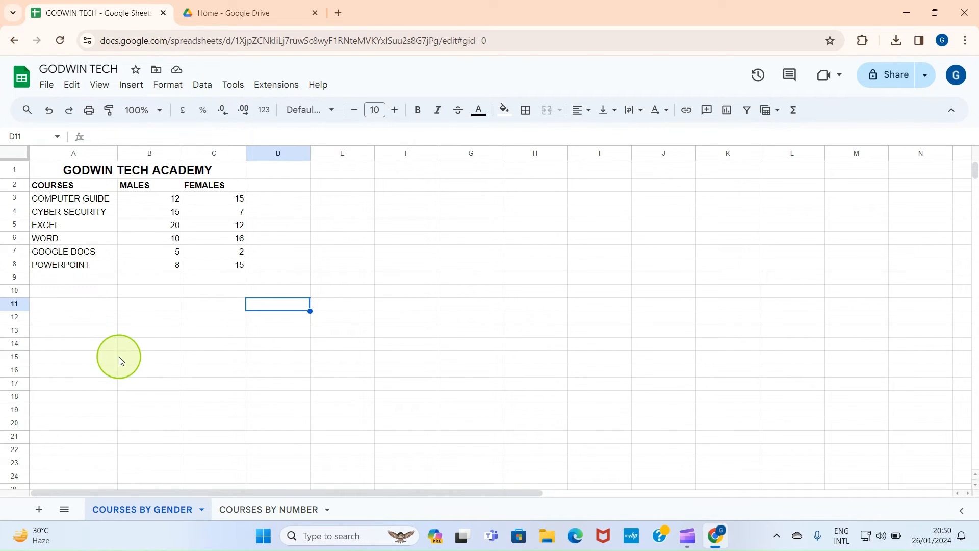
- Insert one row above the COMPUTER GUIDE row in the COURSES BY GENDER sheet
{"action": "left_click", "coordinate": [12, 198]}
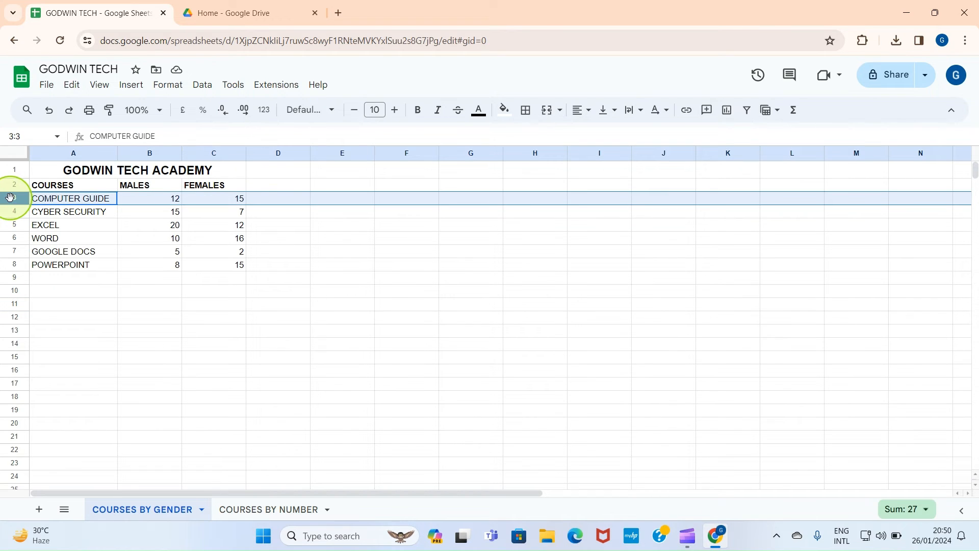
{"action": "right_click", "coordinate": [14, 201]}
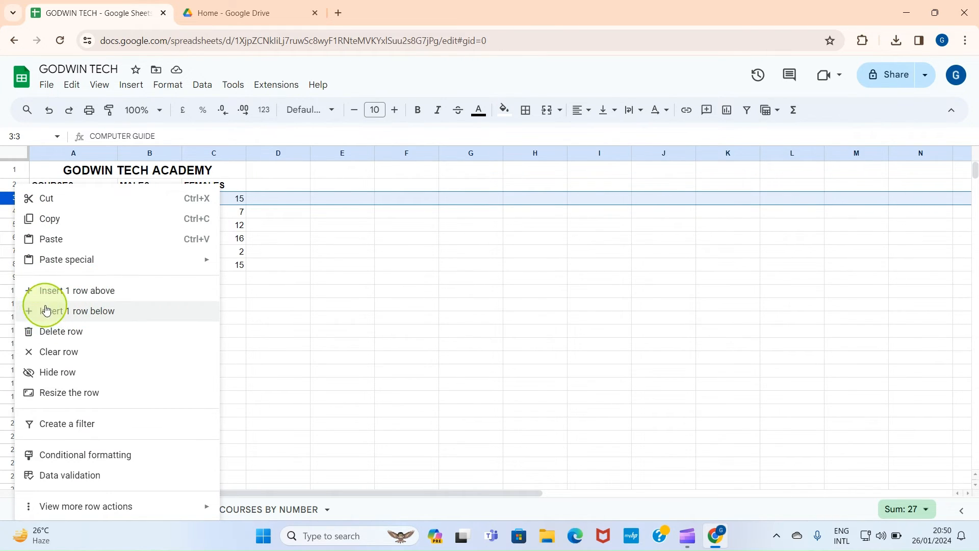
{"action": "left_click", "coordinate": [73, 294]}
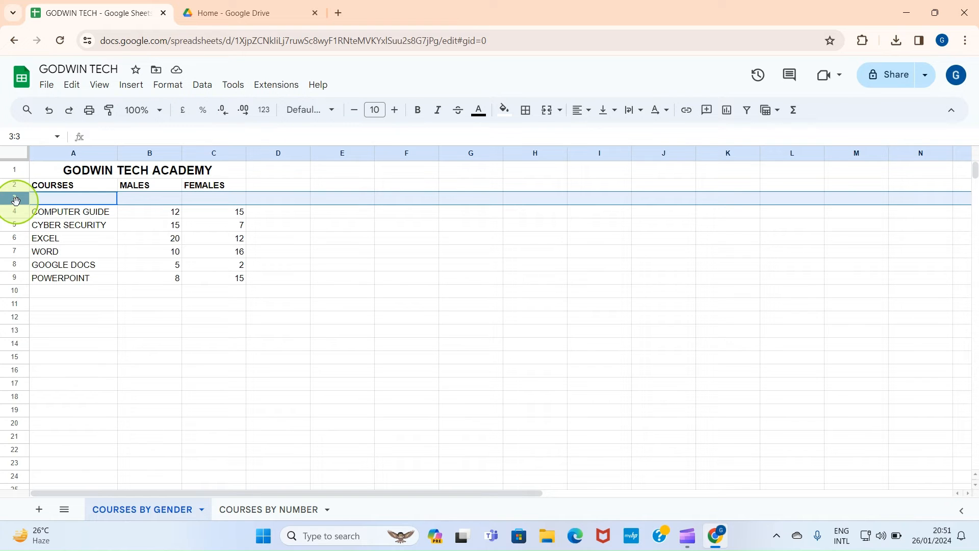
- Delete the empty row 3 between the header row and the COMPUTER GUIDE row
{"action": "right_click", "coordinate": [16, 201]}
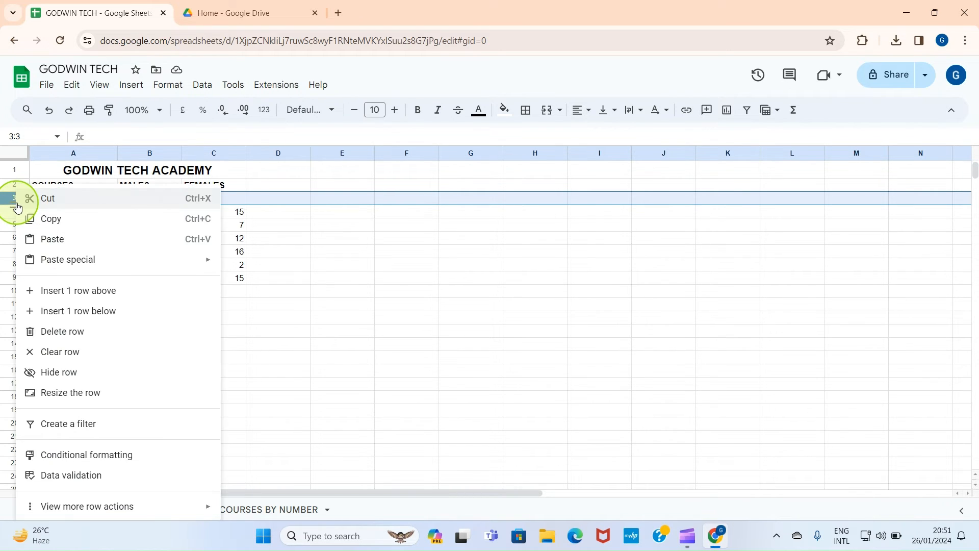
{"action": "left_click", "coordinate": [43, 329]}
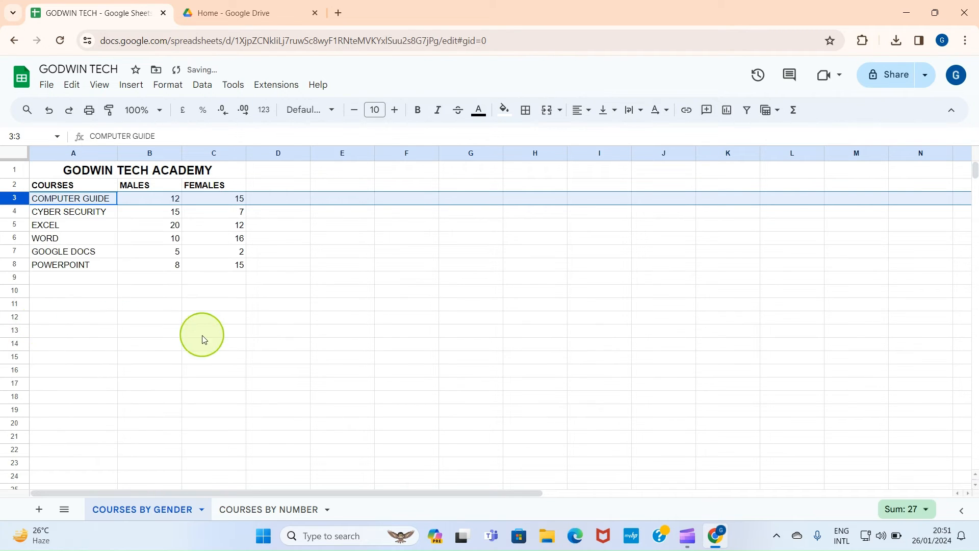
{"action": "left_click", "coordinate": [242, 345]}
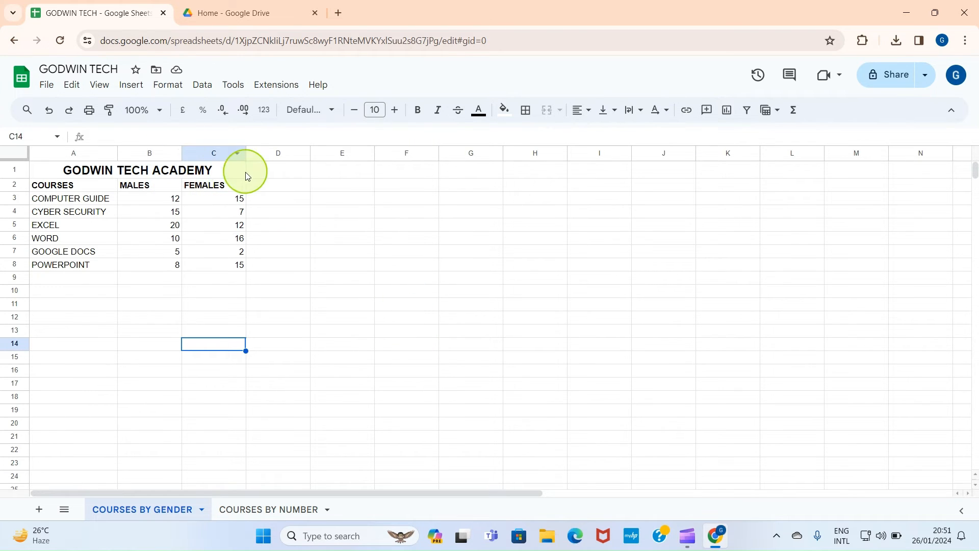
- Hide the MALES column in the COURSES BY GENDER sheet and unhide it again
{"action": "left_click", "coordinate": [148, 153]}
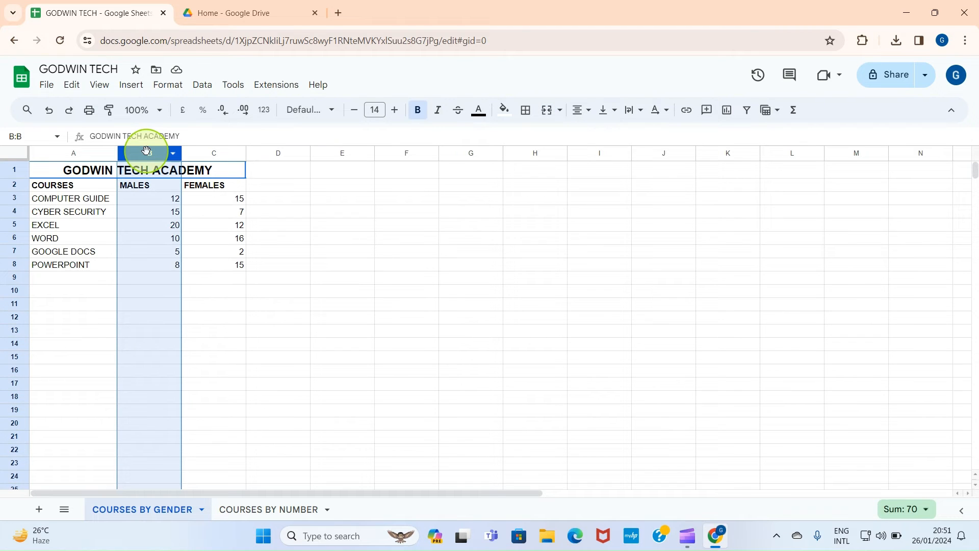
{"action": "right_click", "coordinate": [147, 152]}
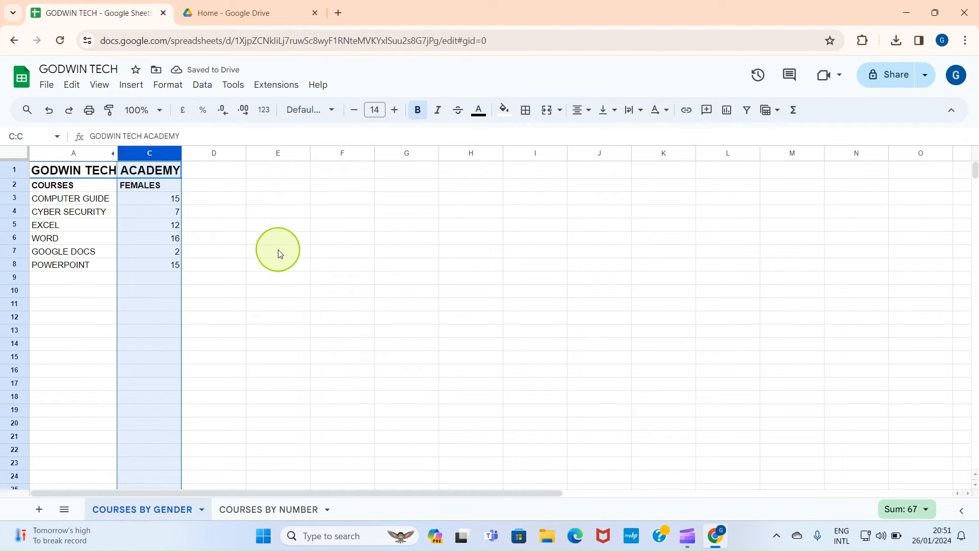
{"action": "left_click", "coordinate": [113, 154]}
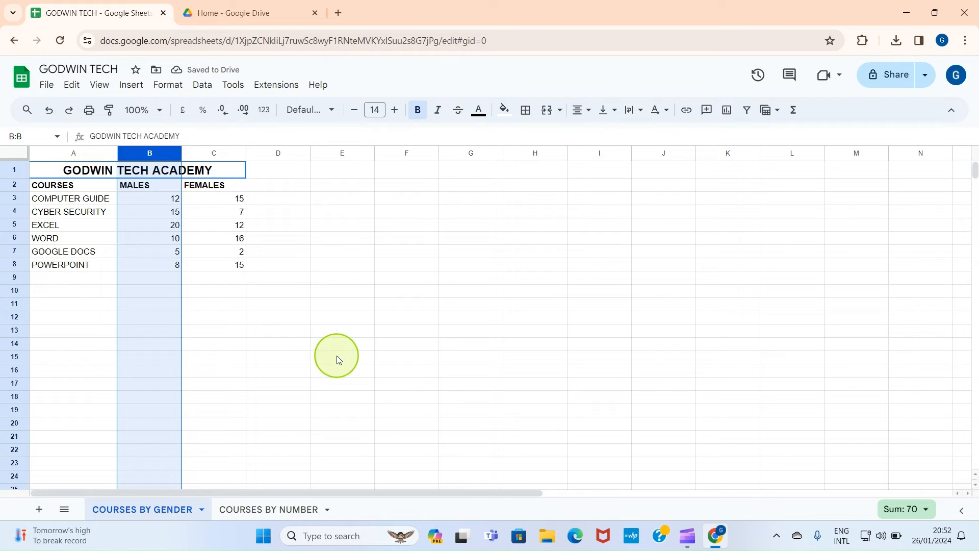
{"action": "left_click", "coordinate": [309, 346]}
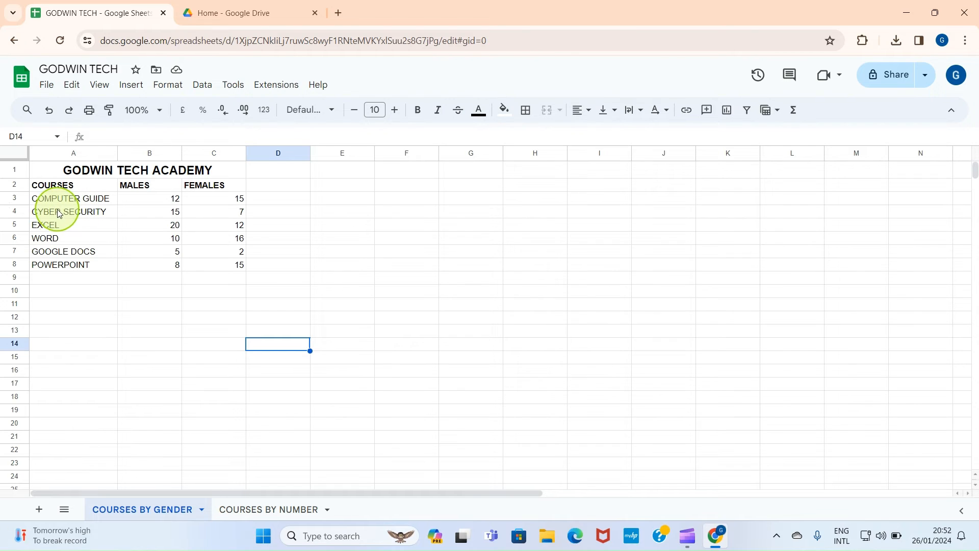
- Hide the CYBER SECURITY row in the COURSES BY GENDER sheet and unhide it again
{"action": "left_click", "coordinate": [15, 212]}
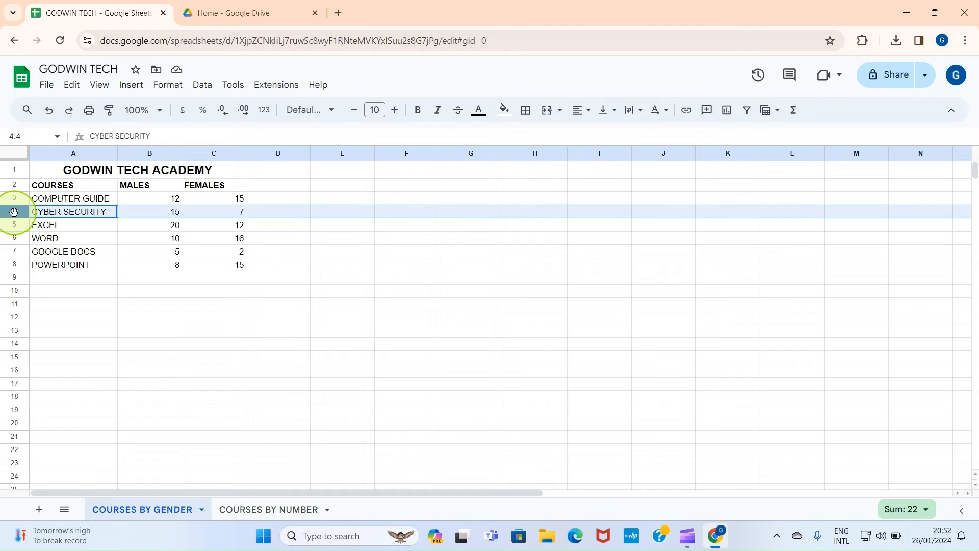
{"action": "right_click", "coordinate": [16, 218]}
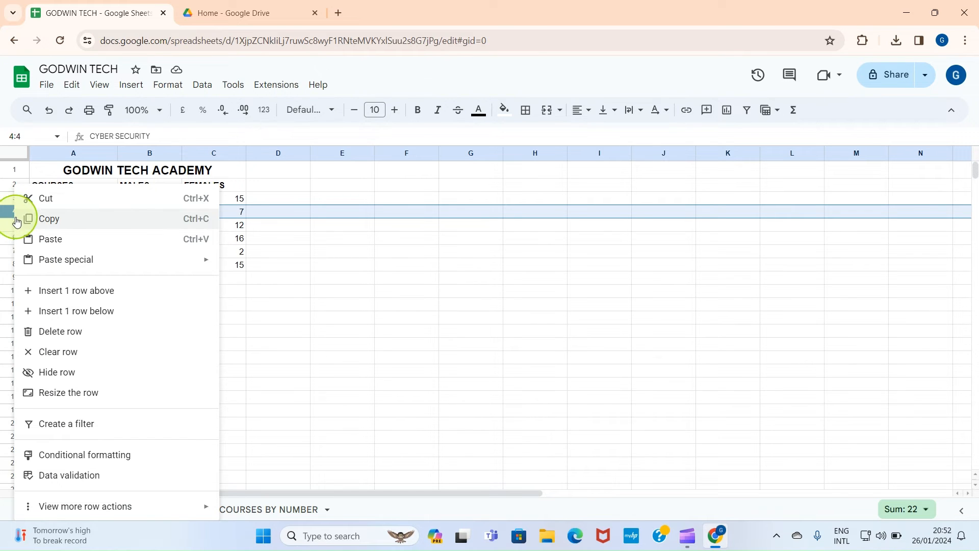
{"action": "left_click", "coordinate": [46, 376]}
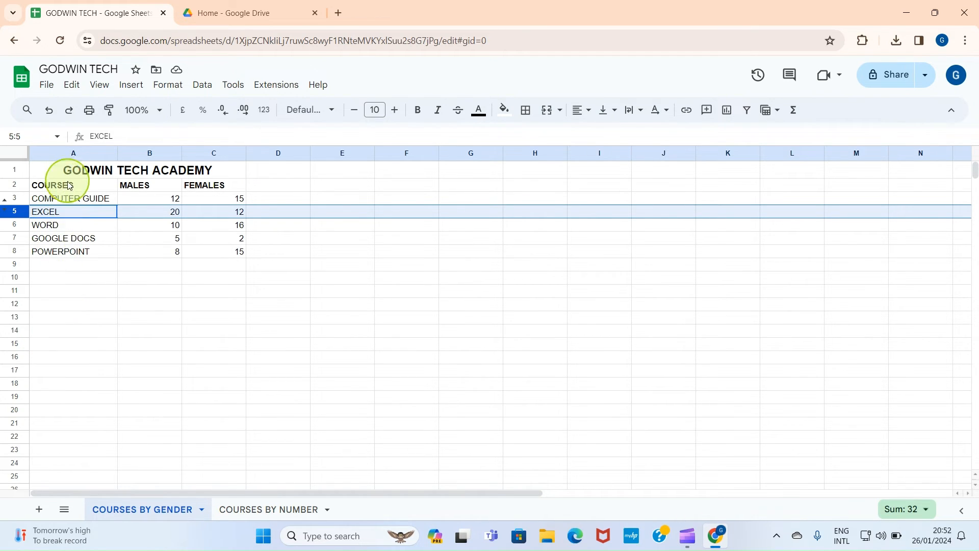
{"action": "left_click", "coordinate": [5, 204]}
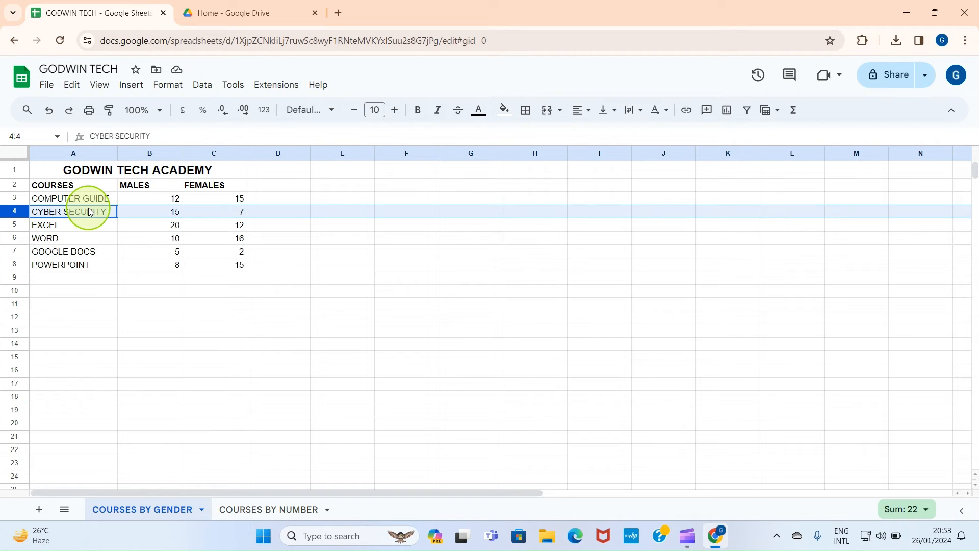
{"action": "left_click", "coordinate": [377, 397]}
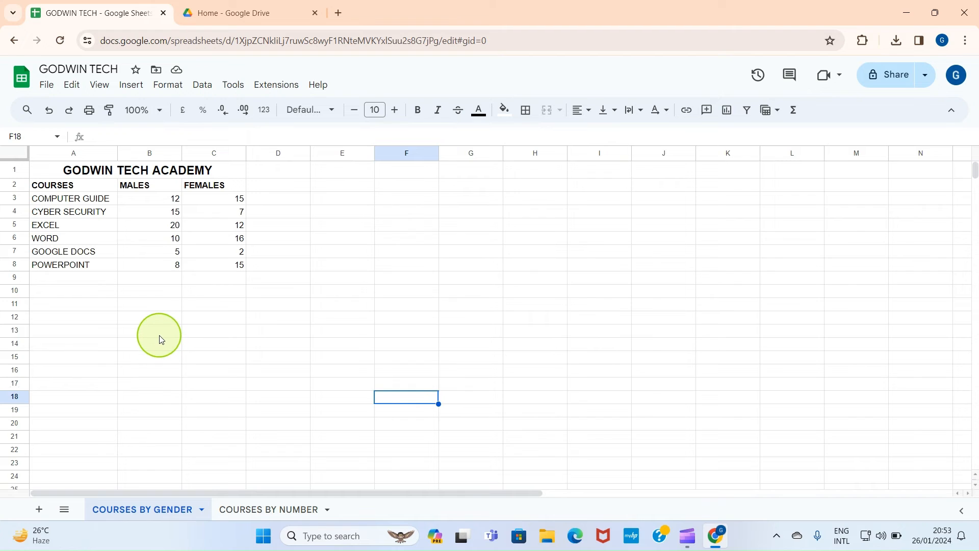
{"action": "left_click", "coordinate": [203, 356]}
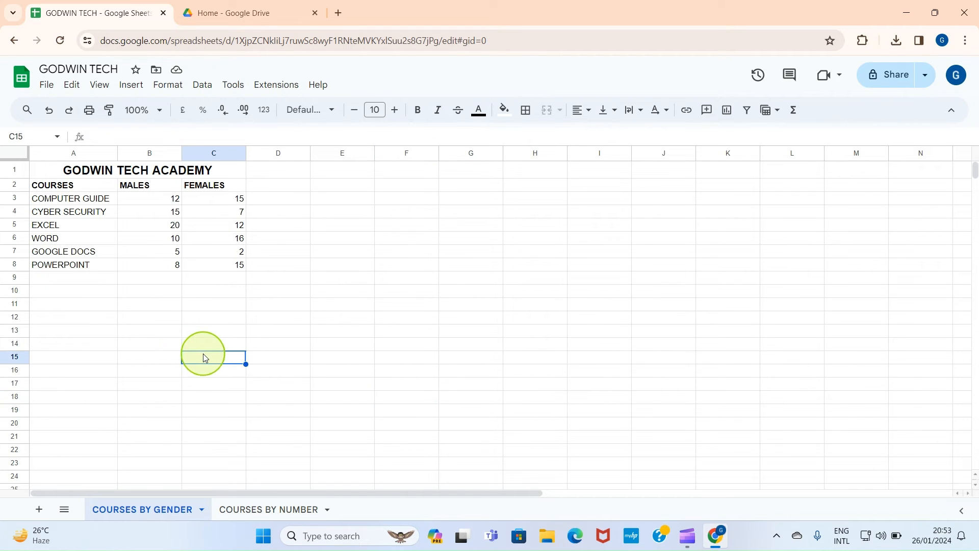
{"action": "left_click", "coordinate": [110, 236]}
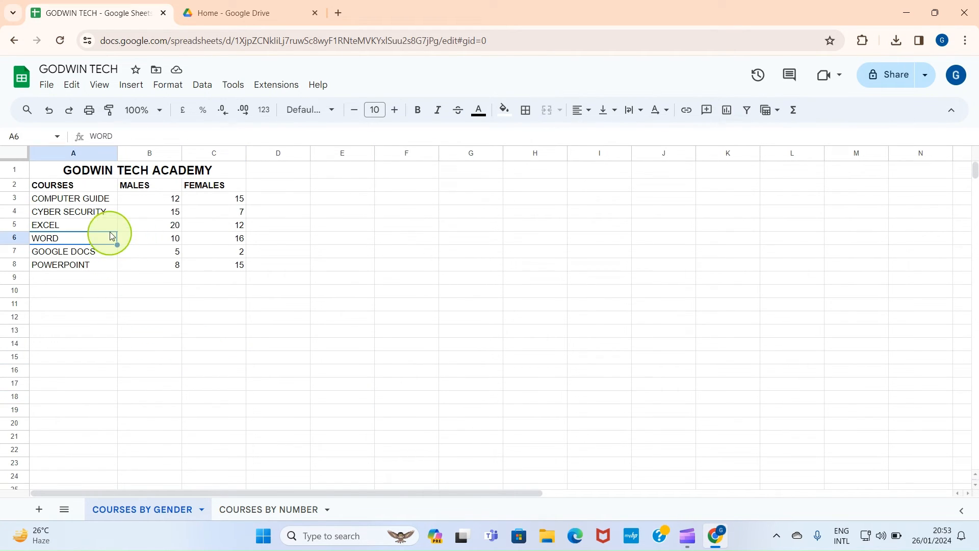
{"action": "left_click", "coordinate": [127, 174]}
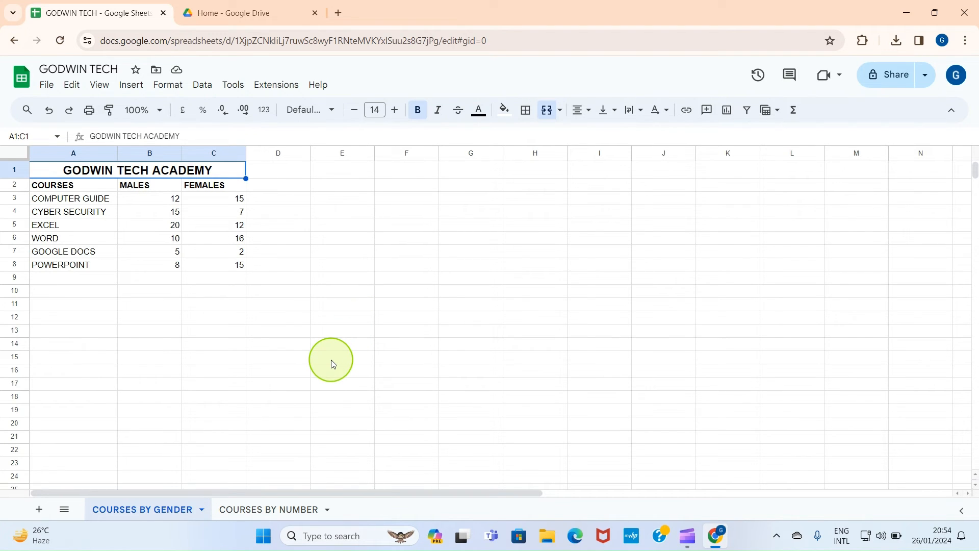
- Protect the whole COURSES BY GENDER sheet, restricting who can edit it to Only you
{"action": "left_click", "coordinate": [203, 86]}
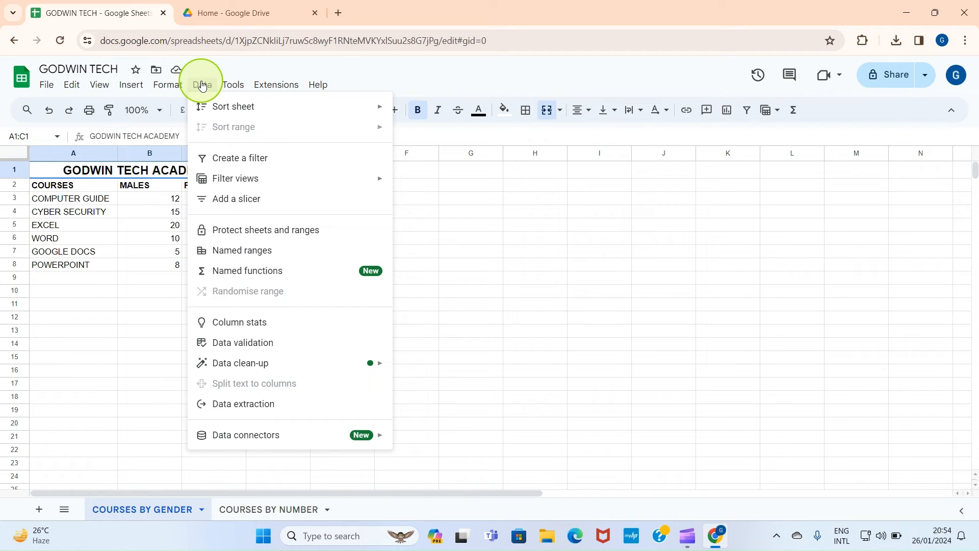
{"action": "left_click", "coordinate": [282, 236]}
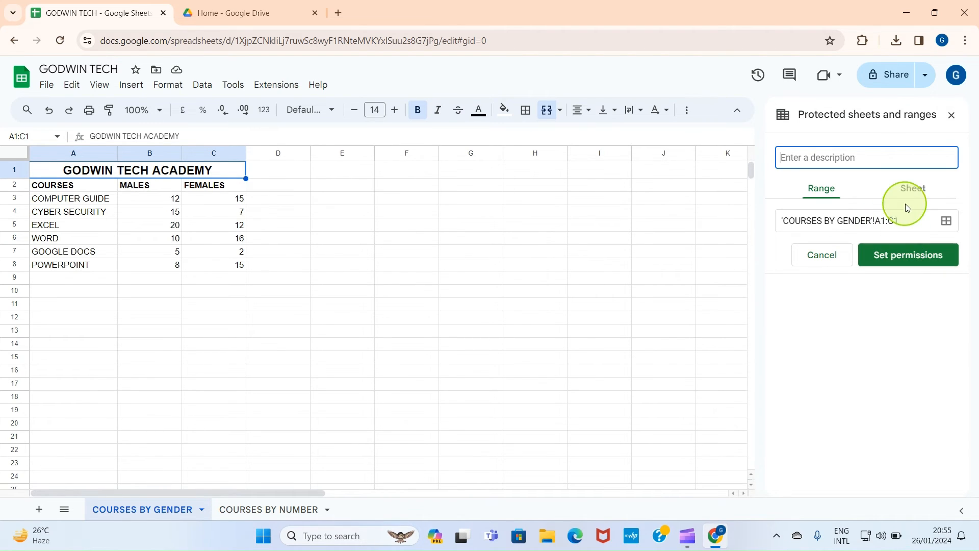
{"action": "left_click", "coordinate": [915, 191]}
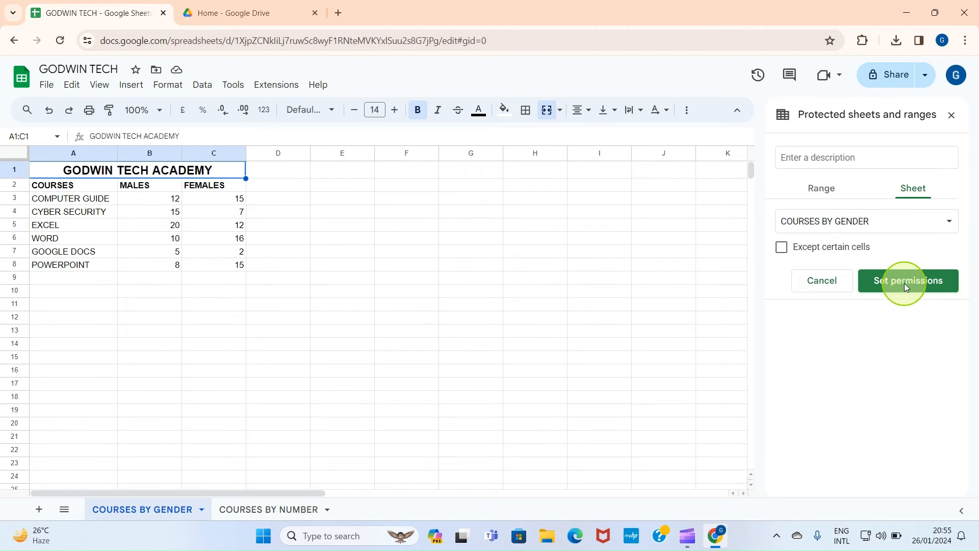
{"action": "left_click", "coordinate": [858, 226]}
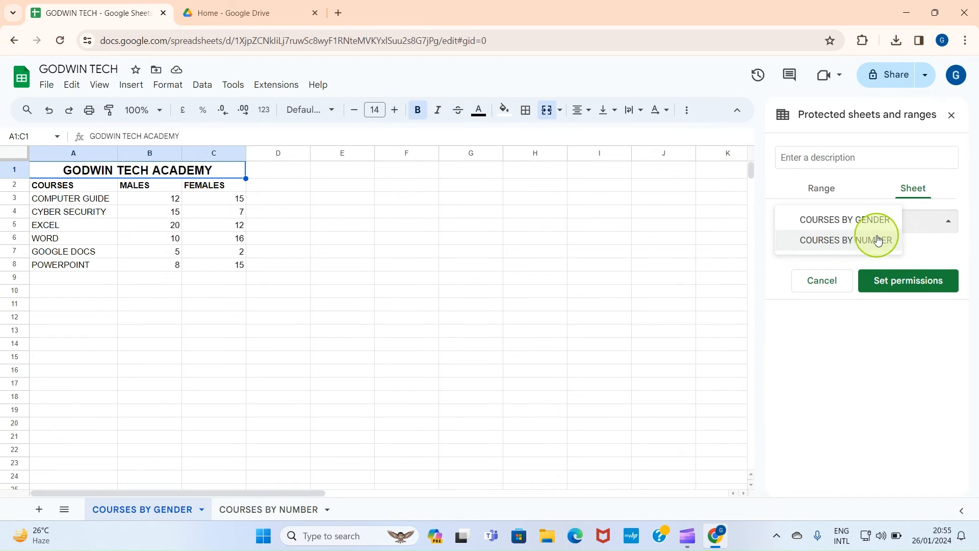
{"action": "left_click", "coordinate": [846, 224]}
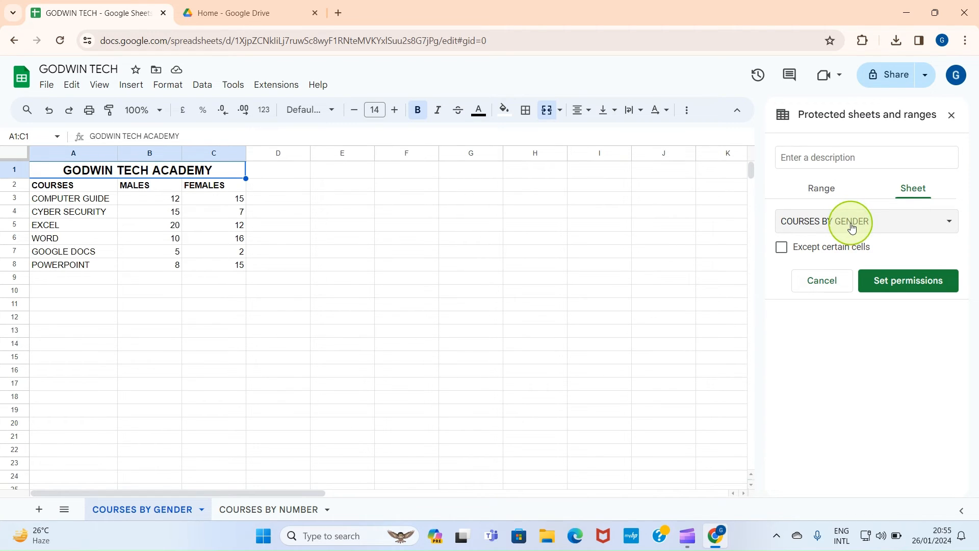
{"action": "left_click", "coordinate": [907, 283]}
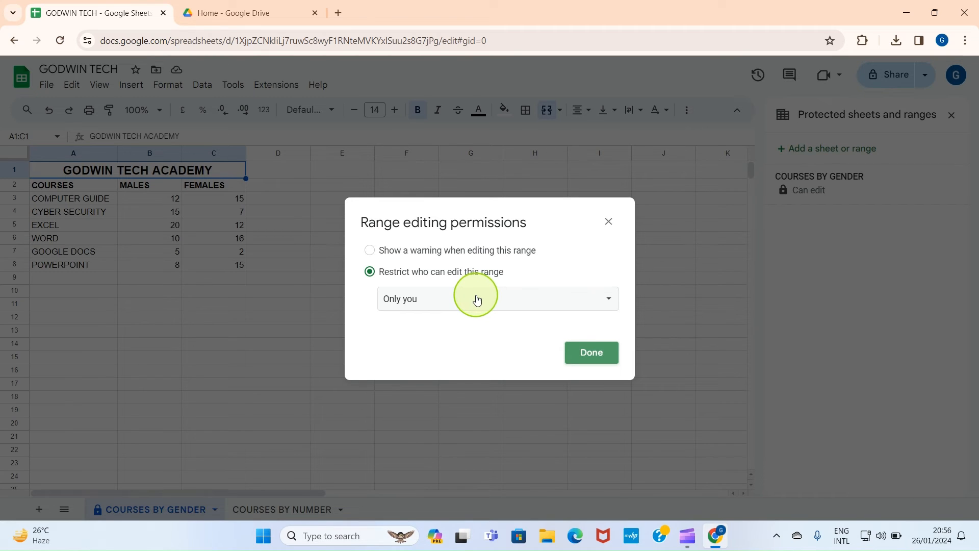
{"action": "left_click", "coordinate": [597, 356]}
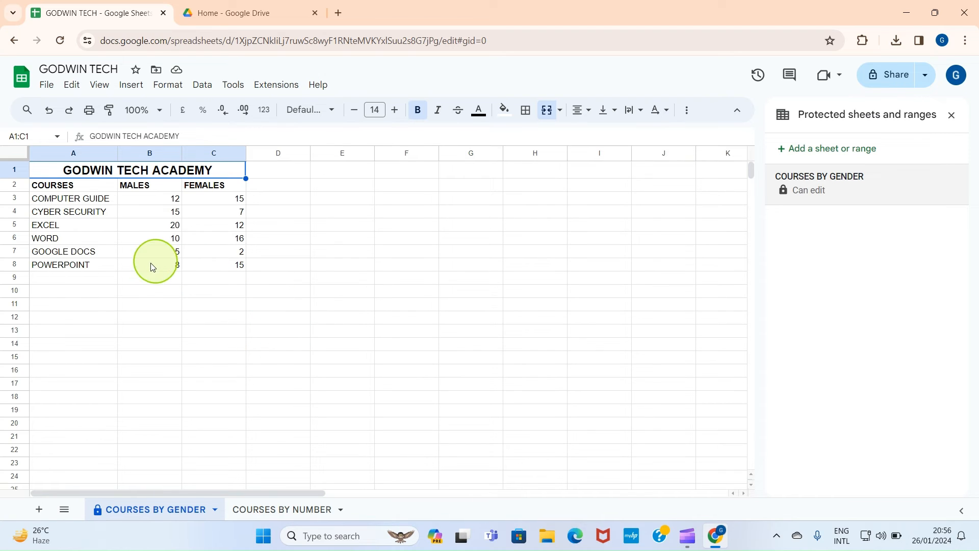
{"action": "left_click", "coordinate": [271, 329]}
{"action": "left_click", "coordinate": [481, 278]}
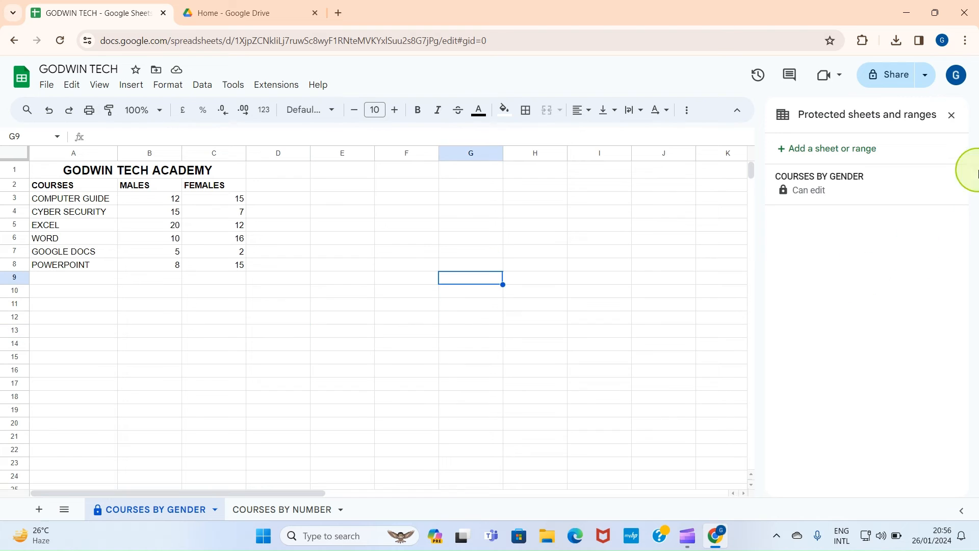
{"action": "left_click", "coordinate": [951, 115]}
{"action": "left_click", "coordinate": [328, 347]}
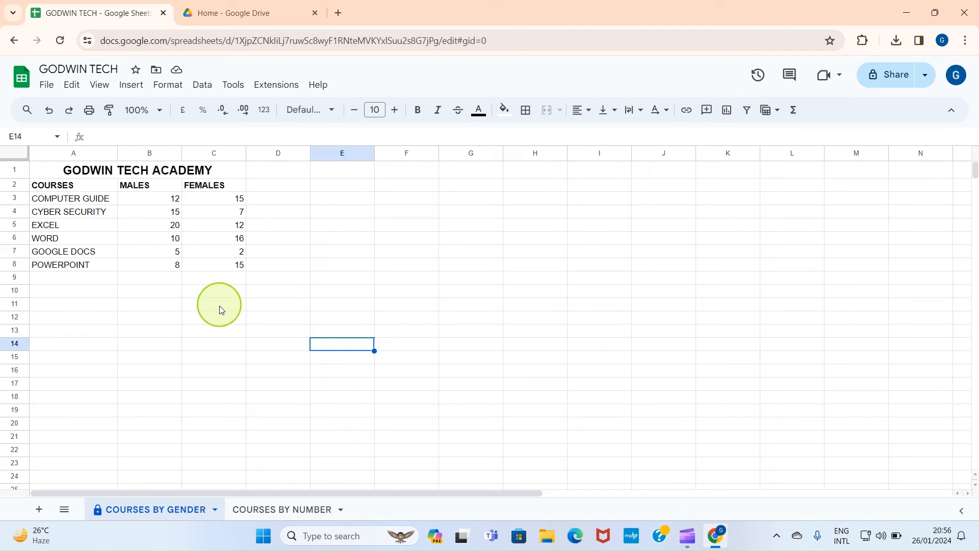
- Remove the protection from the COURSES BY GENDER sheet and close the protected sheets and ranges settings
{"action": "left_click", "coordinate": [203, 93]}
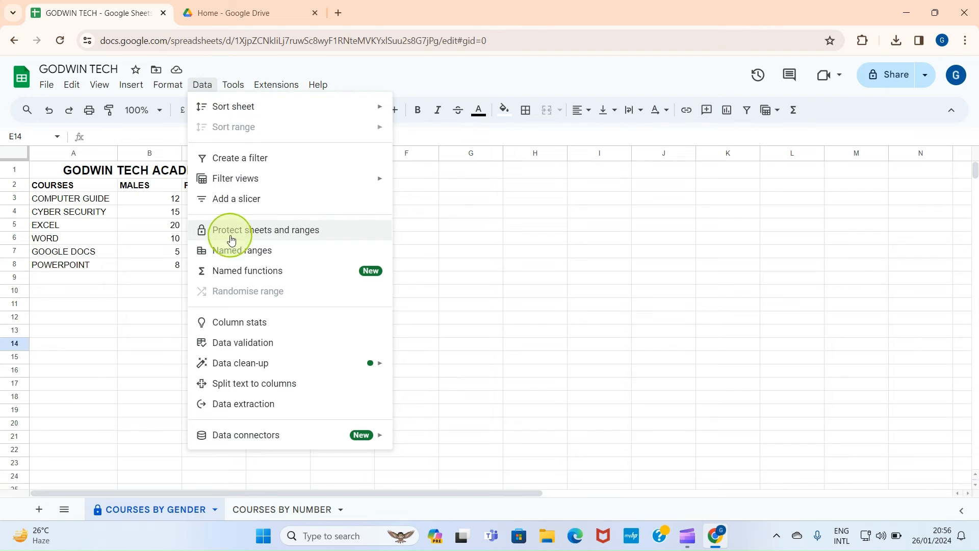
{"action": "left_click", "coordinate": [270, 230]}
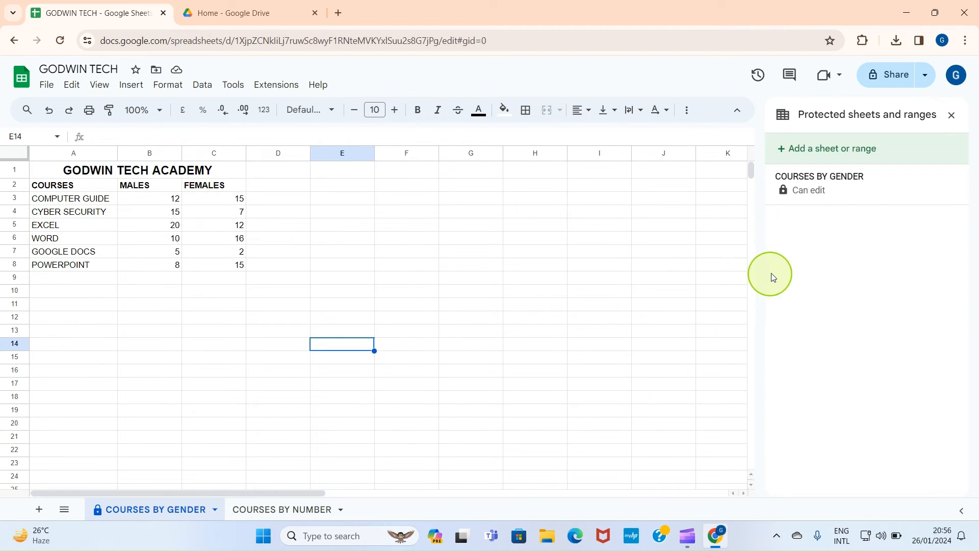
{"action": "left_click", "coordinate": [822, 185]}
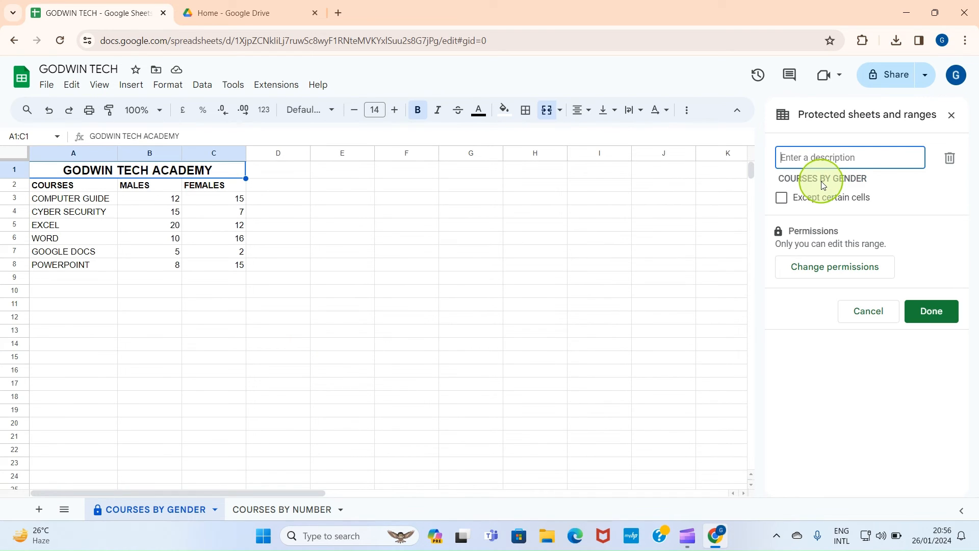
{"action": "left_click", "coordinate": [953, 160]}
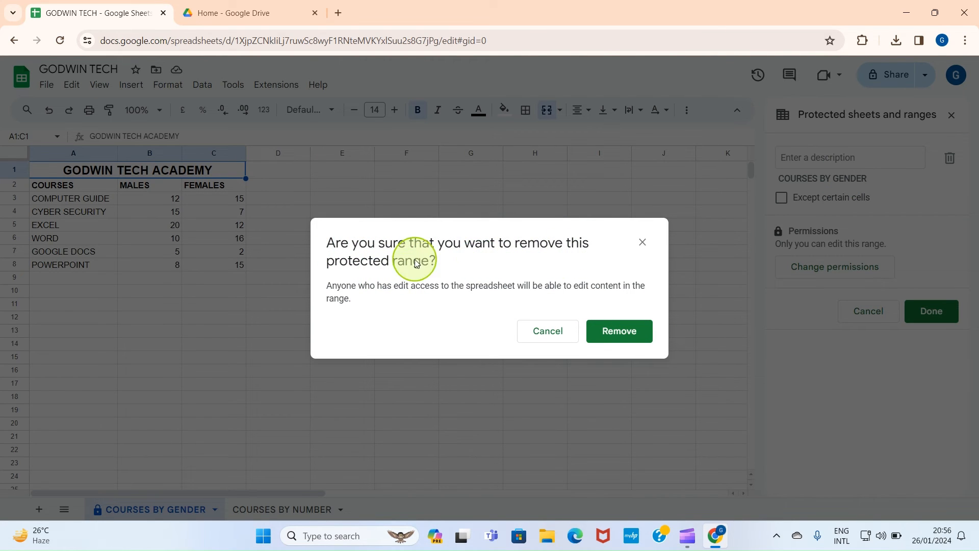
{"action": "left_click", "coordinate": [617, 332]}
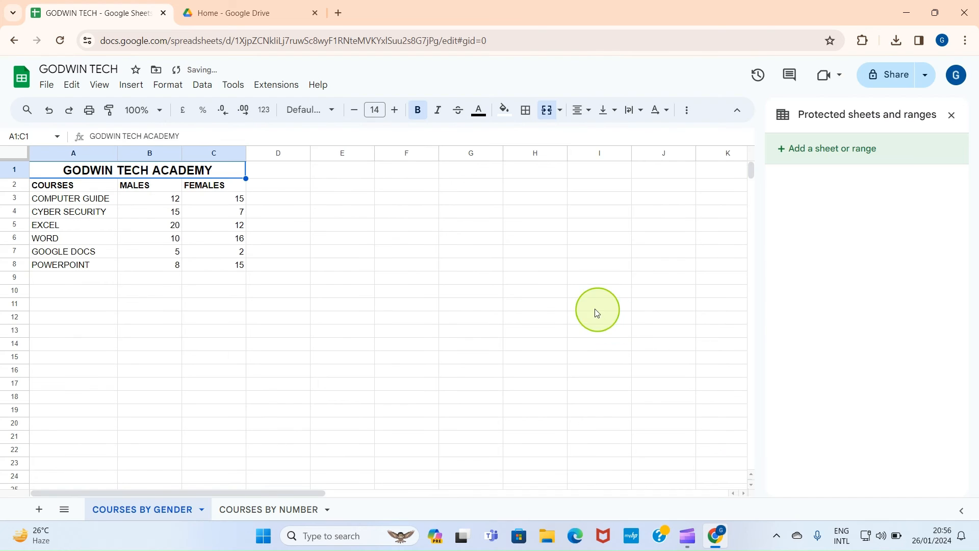
{"action": "left_click", "coordinate": [465, 267]}
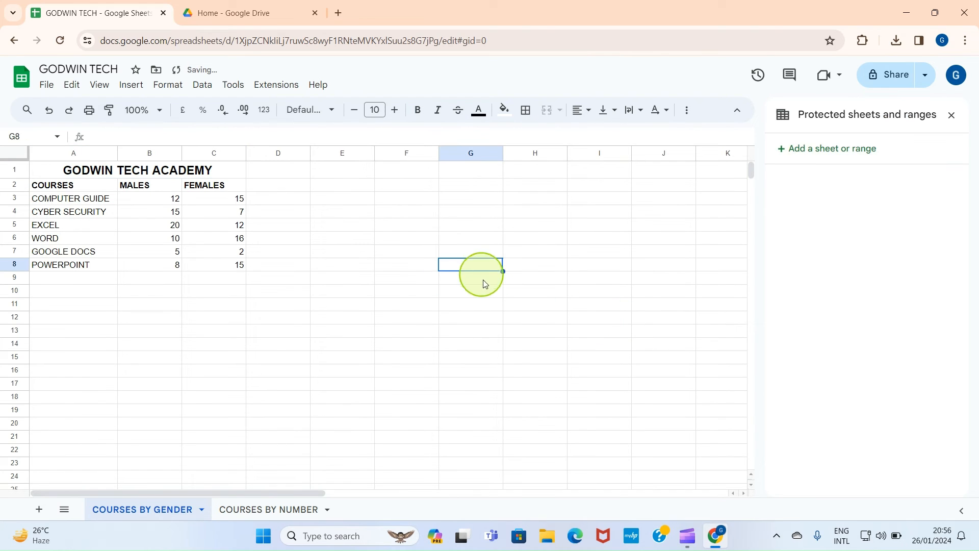
{"action": "left_click", "coordinate": [952, 114]}
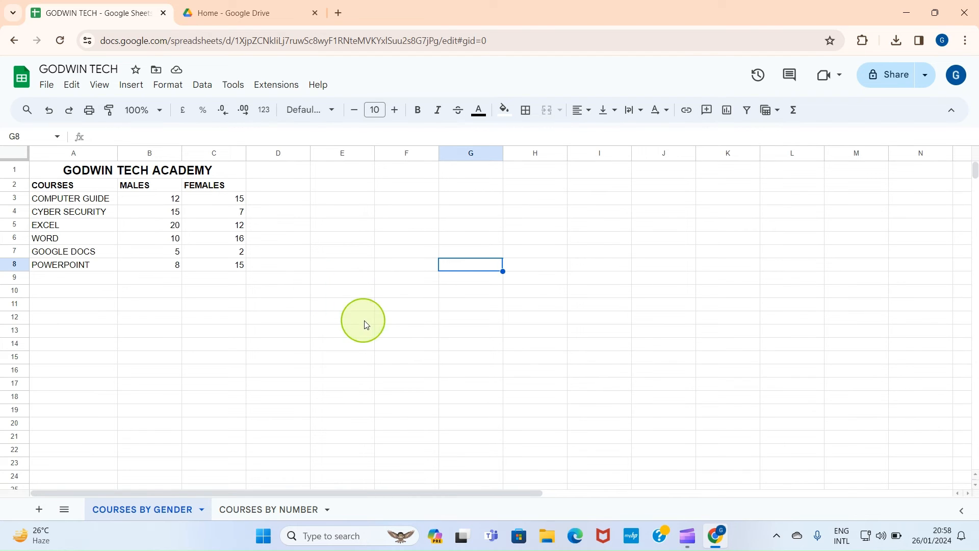
- Insert a chart from the course table in cells A1:C8 of the COURSES BY GENDER sheet
{"action": "left_click", "coordinate": [51, 167]}
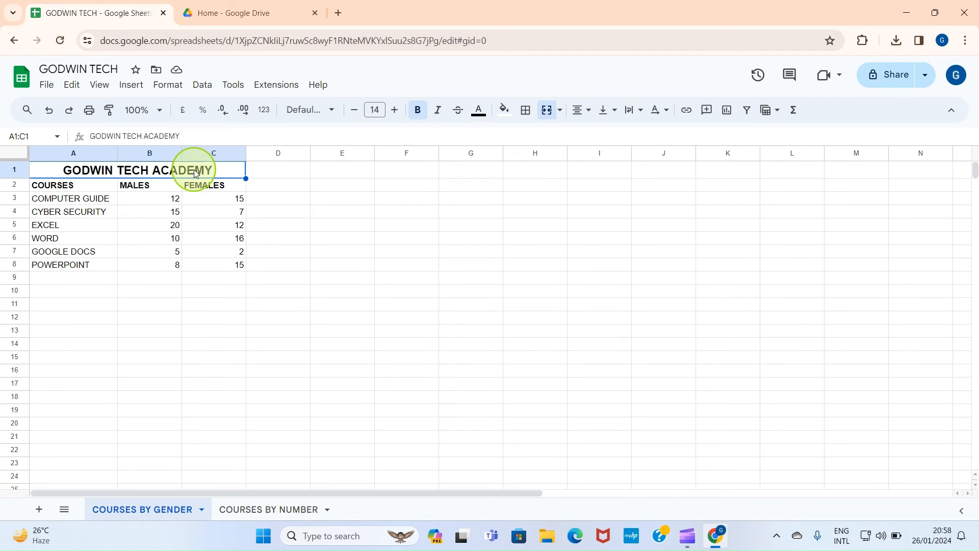
{"action": "left_click_drag", "start_coordinate": [195, 174], "coordinate": [192, 267]}
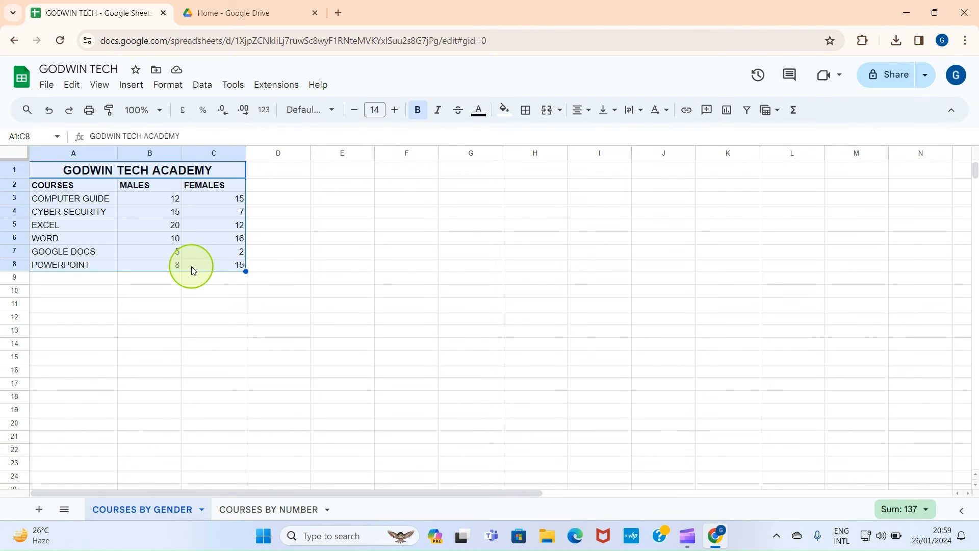
{"action": "left_click", "coordinate": [134, 87]}
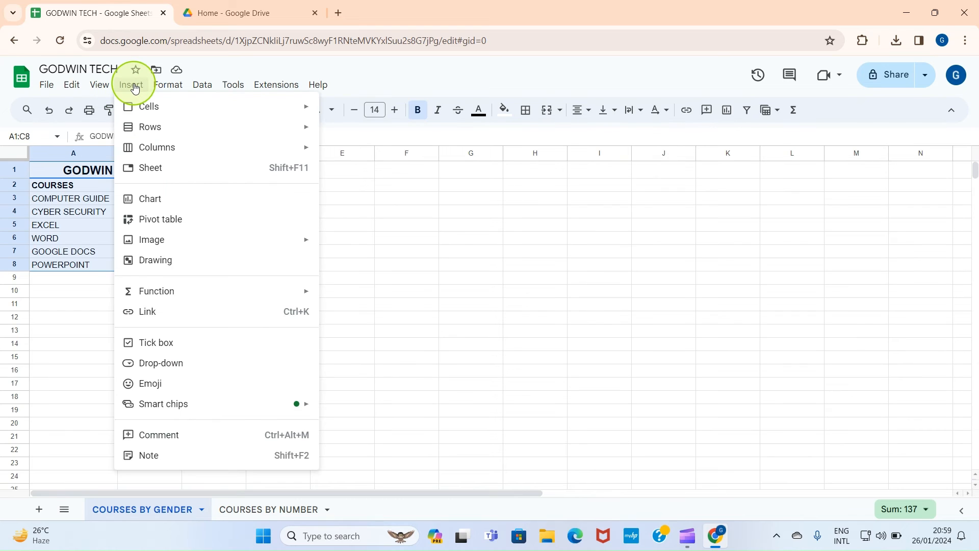
{"action": "left_click", "coordinate": [166, 202]}
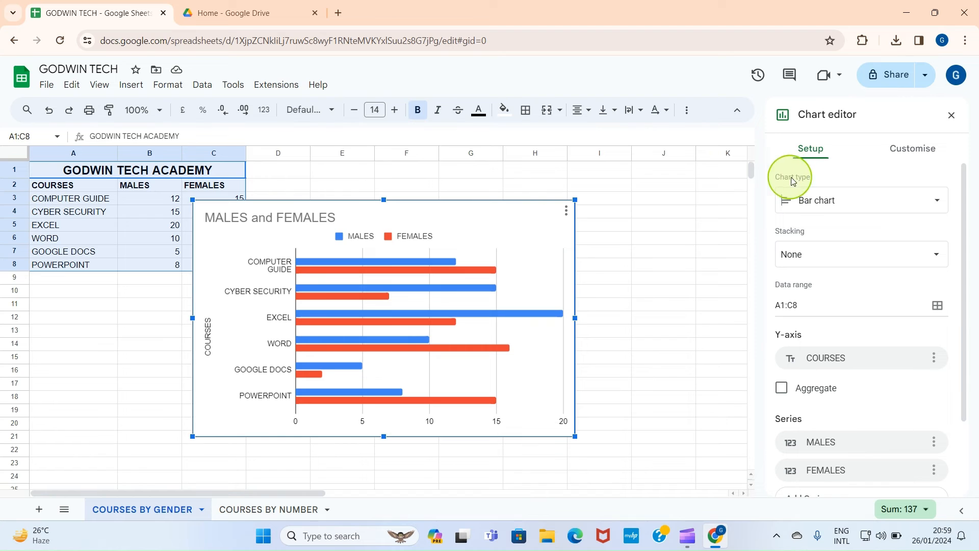
- Change the MALES and FEMALES chart type to Column chart
{"action": "left_click", "coordinate": [831, 200]}
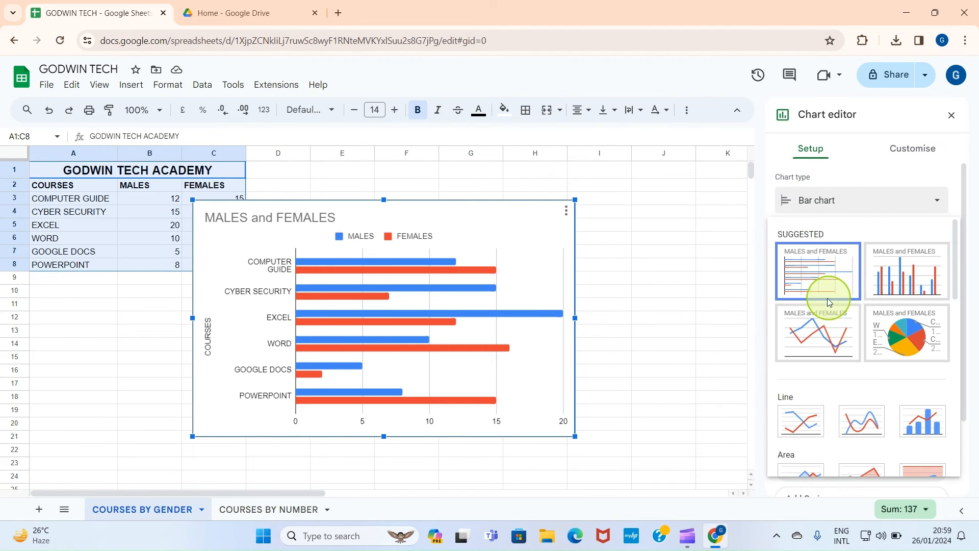
{"action": "scroll", "coordinate": [826, 336], "scroll_direction": "down", "scroll_amount": 3}
{"action": "scroll", "coordinate": [816, 360], "scroll_direction": "up", "scroll_amount": 1}
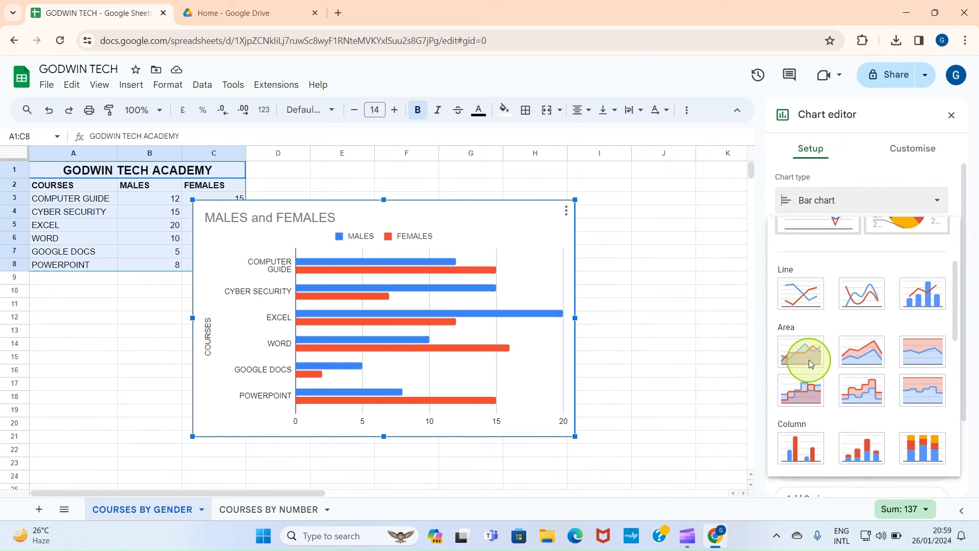
{"action": "scroll", "coordinate": [810, 362], "scroll_direction": "down", "scroll_amount": 3}
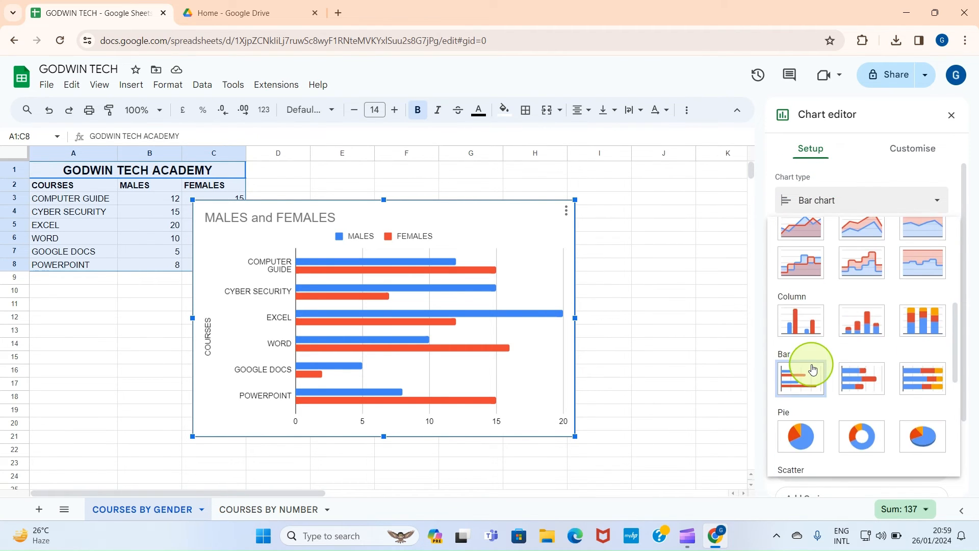
{"action": "left_click", "coordinate": [811, 318]}
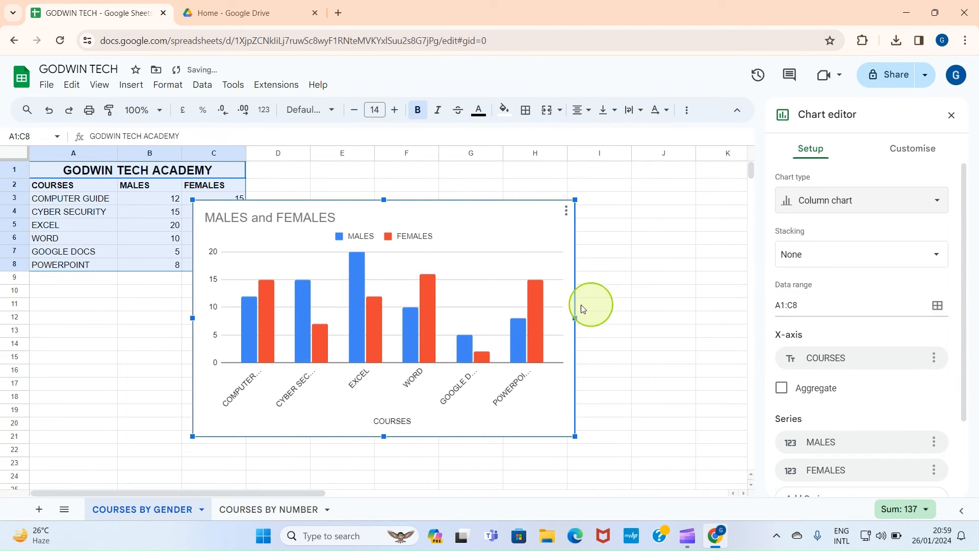
- Move the MALES and FEMALES column chart clear of the table data and delete it
{"action": "left_click", "coordinate": [443, 219]}
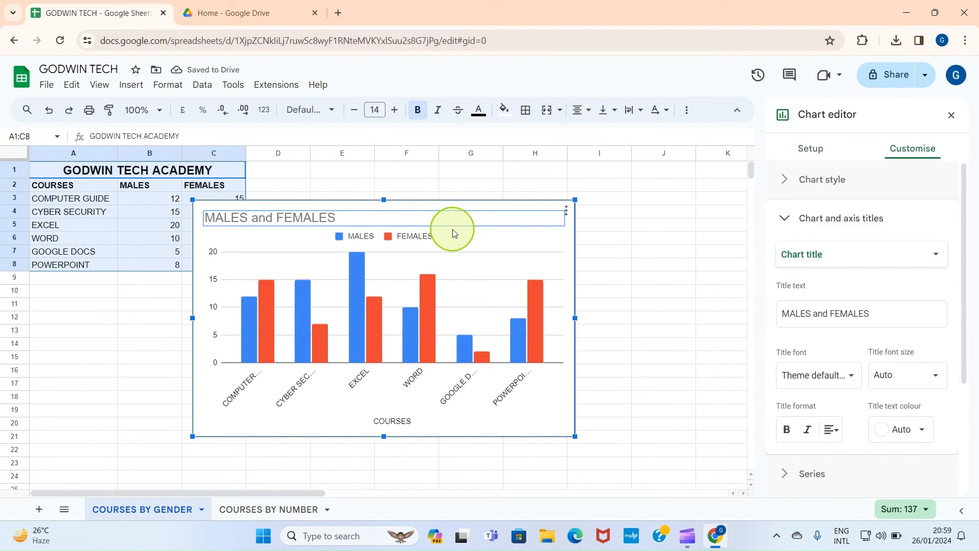
{"action": "left_click_drag", "start_coordinate": [474, 238], "coordinate": [536, 214]}
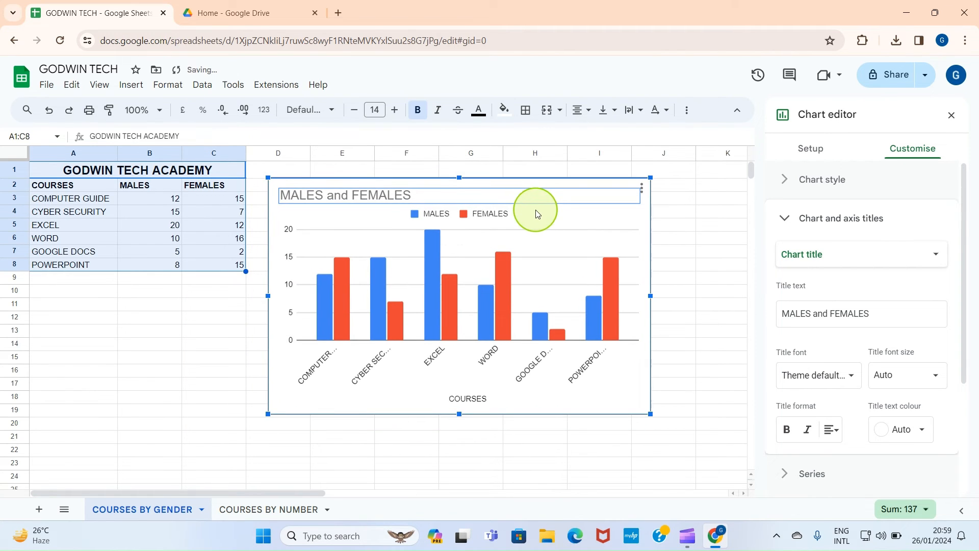
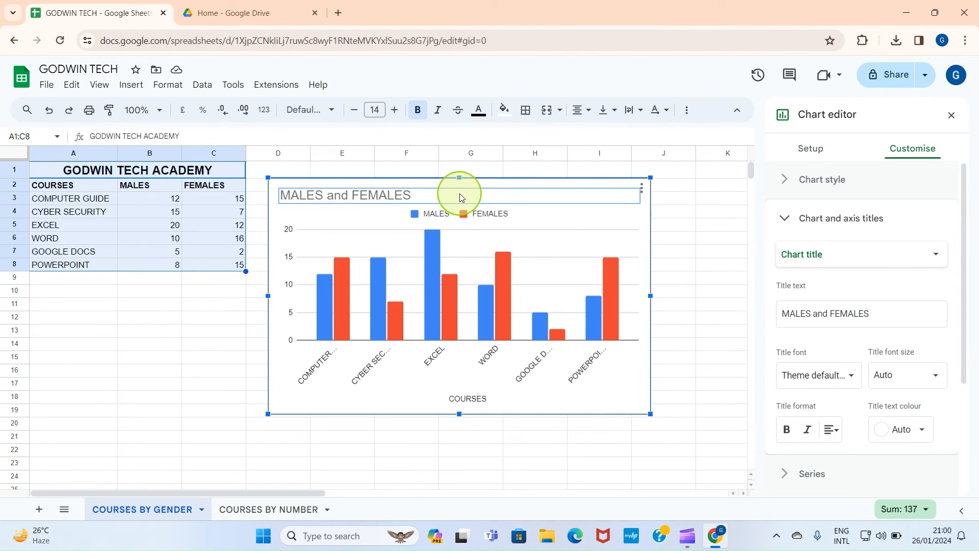
{"action": "key", "text": "Delete"}
{"action": "left_click", "coordinate": [370, 293]}
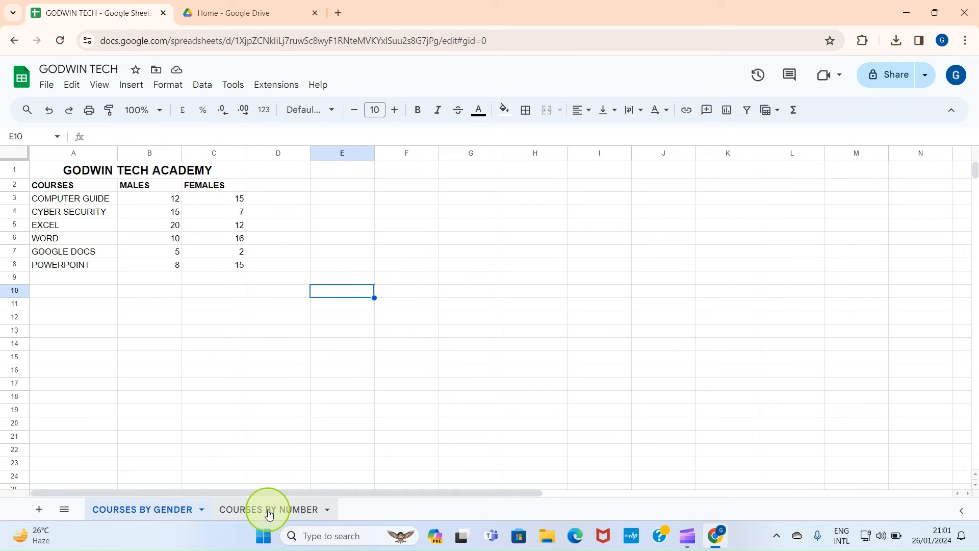
- Insert a chart from cells A1:C5 of the COURSES BY NUMBER sheet
{"action": "left_click", "coordinate": [268, 510]}
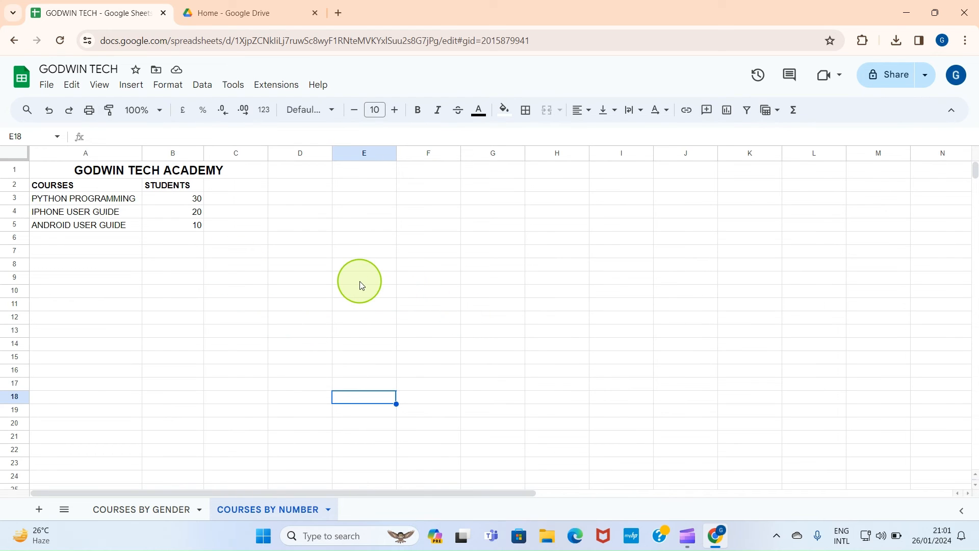
{"action": "left_click", "coordinate": [49, 171]}
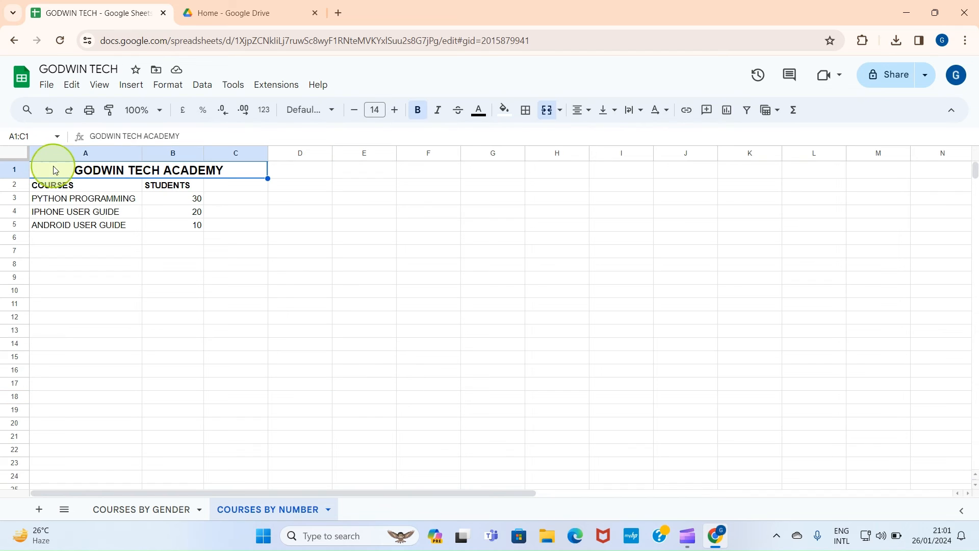
{"action": "left_click_drag", "start_coordinate": [100, 169], "coordinate": [131, 230]}
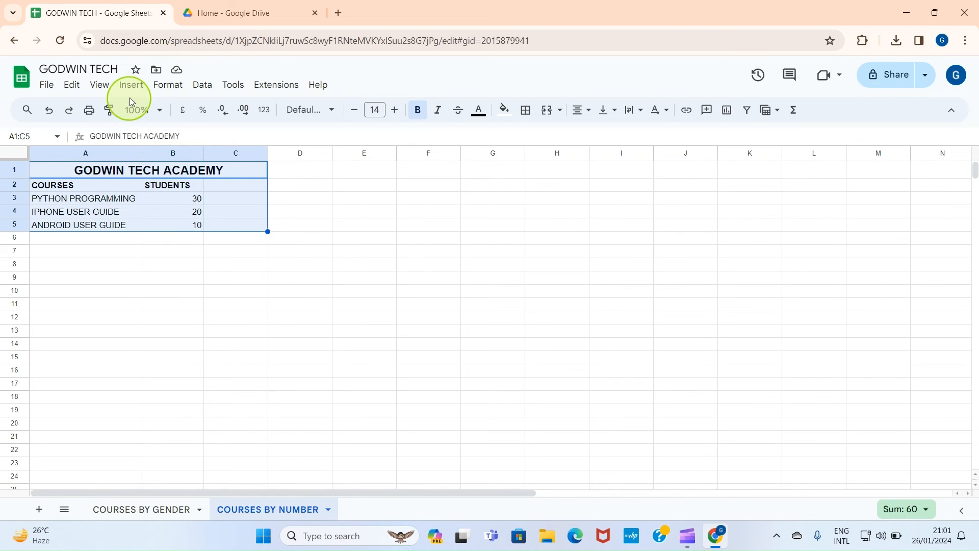
{"action": "left_click", "coordinate": [131, 84]}
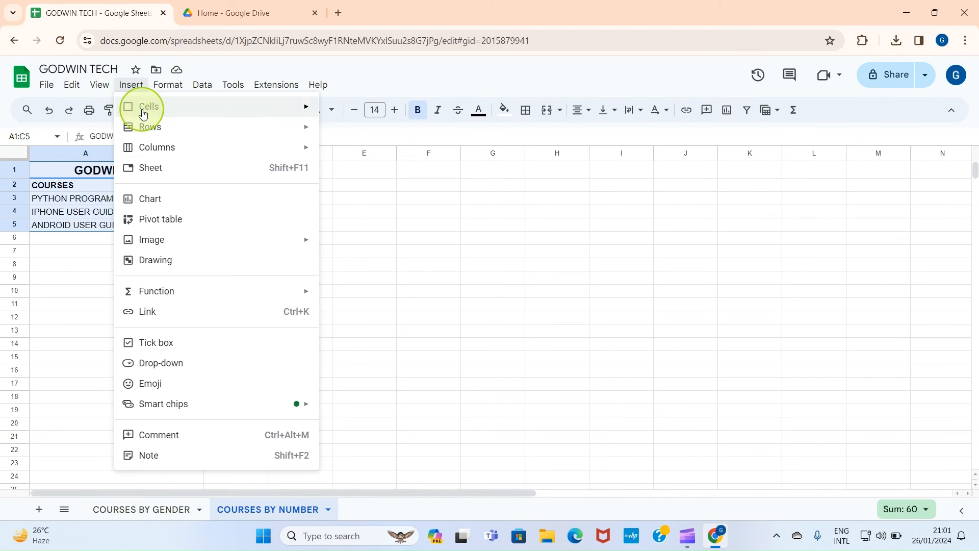
{"action": "left_click", "coordinate": [148, 197]}
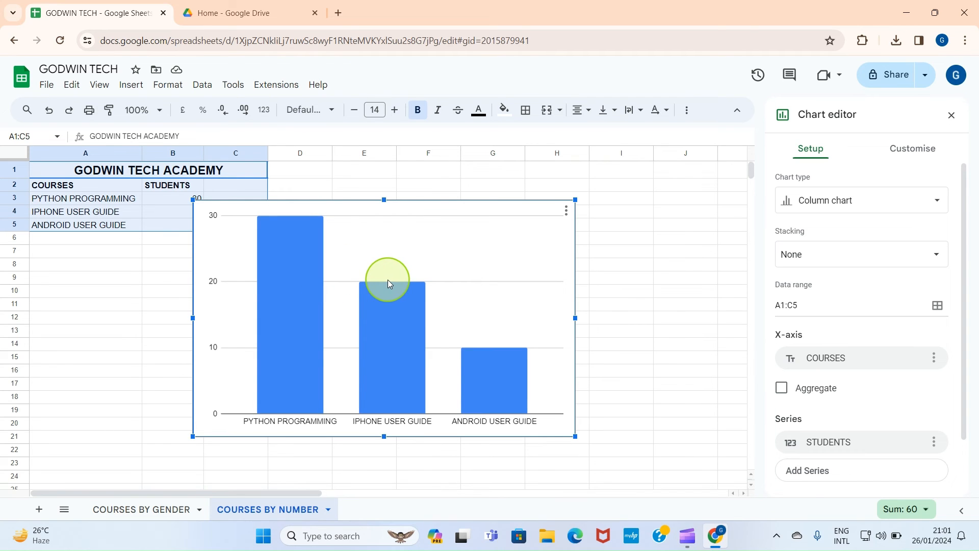
- Change the student numbers chart type to Pie chart
{"action": "left_click", "coordinate": [827, 204]}
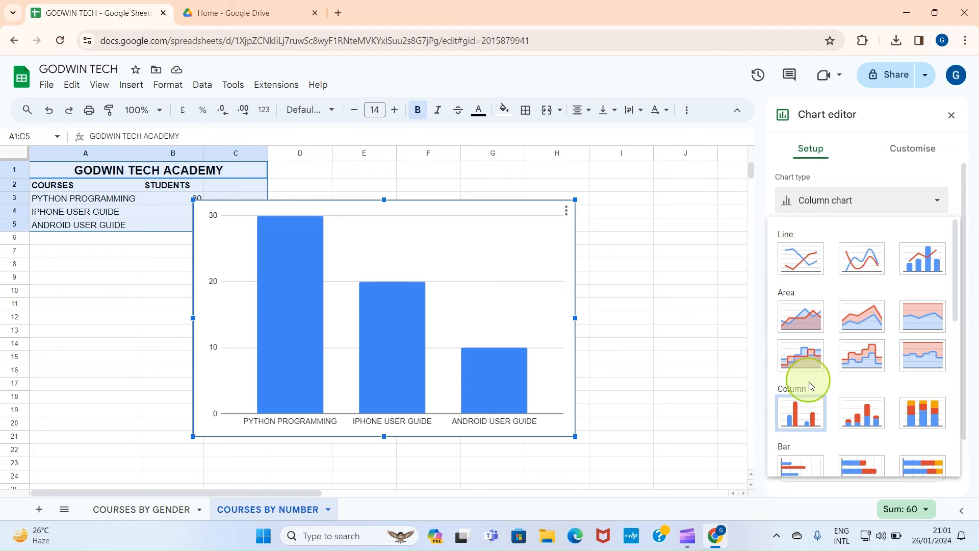
{"action": "scroll", "coordinate": [846, 415], "scroll_direction": "down", "scroll_amount": 3}
{"action": "scroll", "coordinate": [846, 415], "scroll_direction": "down", "scroll_amount": 3}
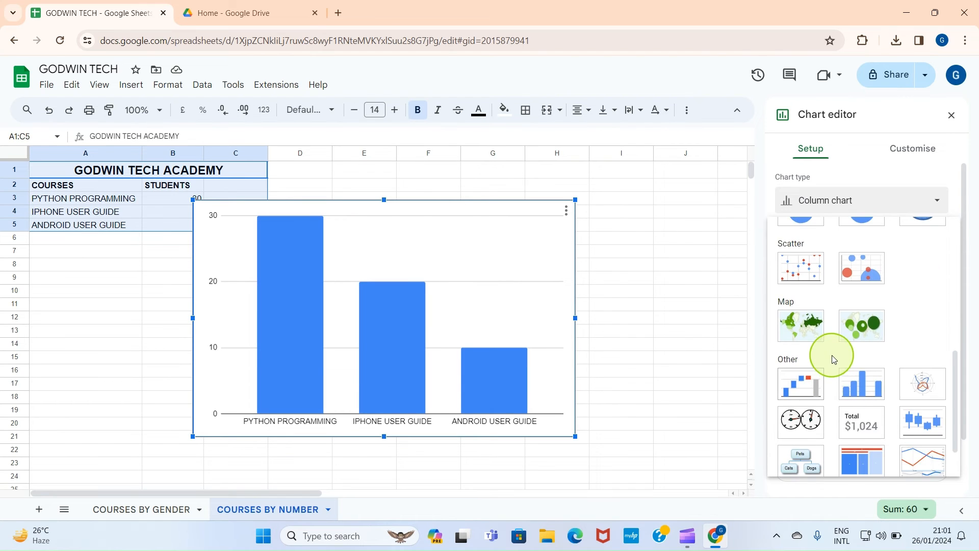
{"action": "scroll", "coordinate": [837, 347], "scroll_direction": "up", "scroll_amount": 4}
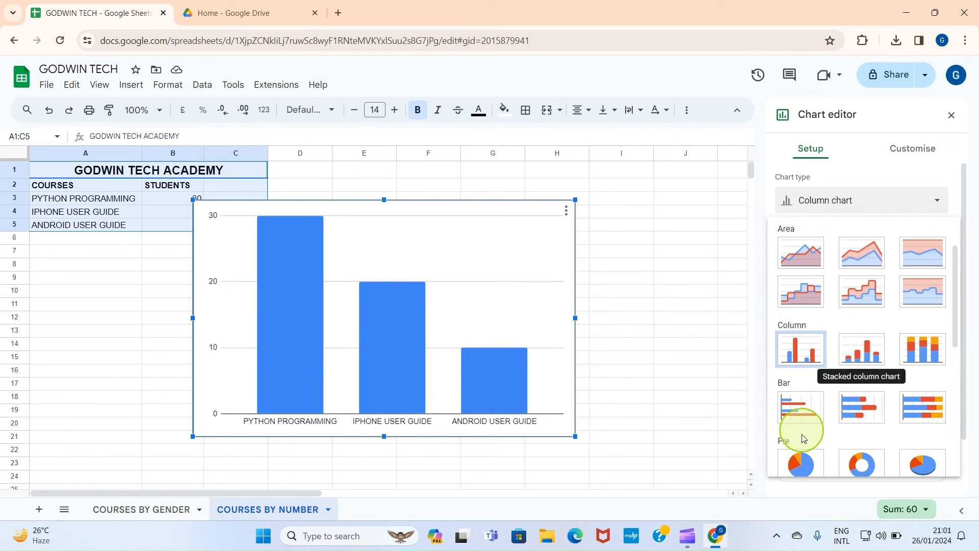
{"action": "scroll", "coordinate": [801, 441], "scroll_direction": "down", "scroll_amount": 2}
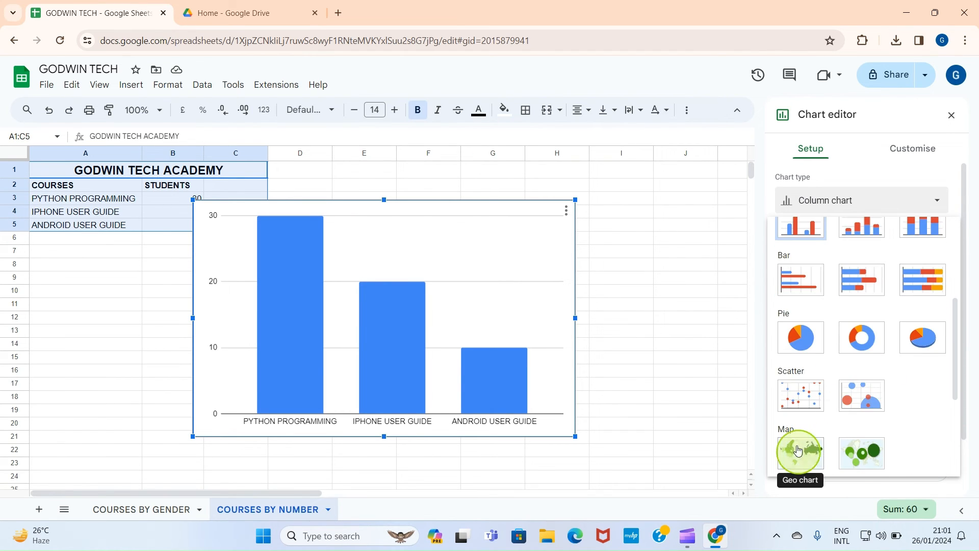
{"action": "left_click", "coordinate": [805, 335]}
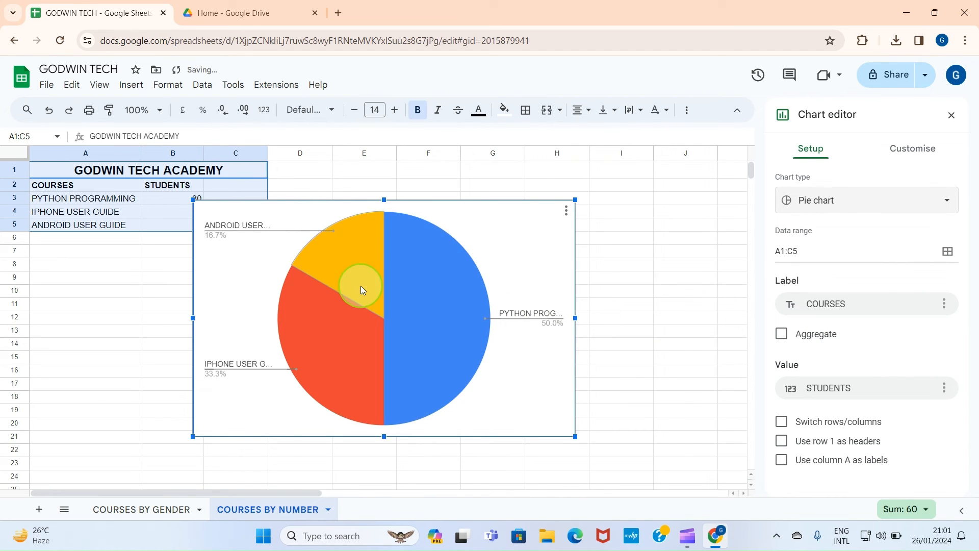
- Move the pie chart clear of the student numbers and delete it
{"action": "left_click_drag", "start_coordinate": [349, 274], "coordinate": [431, 264]}
{"action": "left_click", "coordinate": [588, 306]}
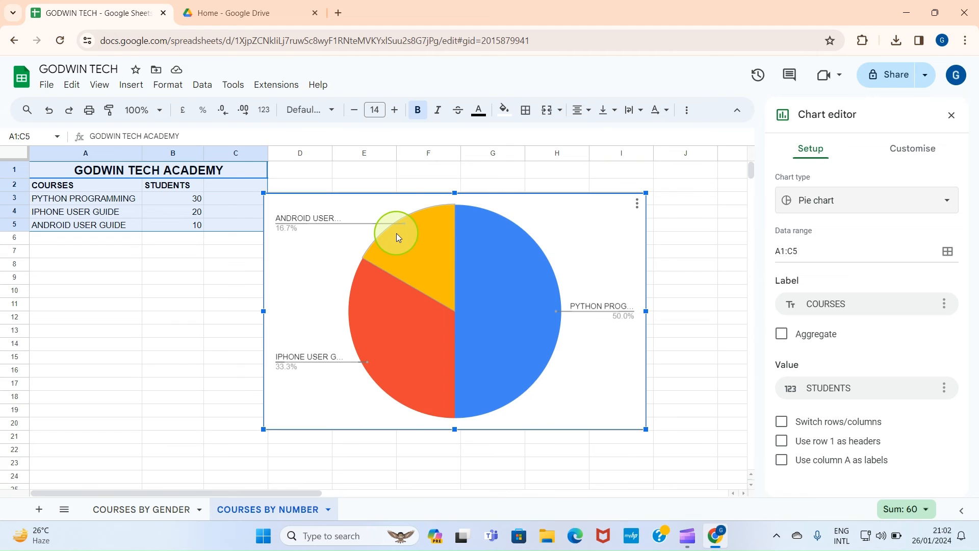
{"action": "key", "text": "Delete"}
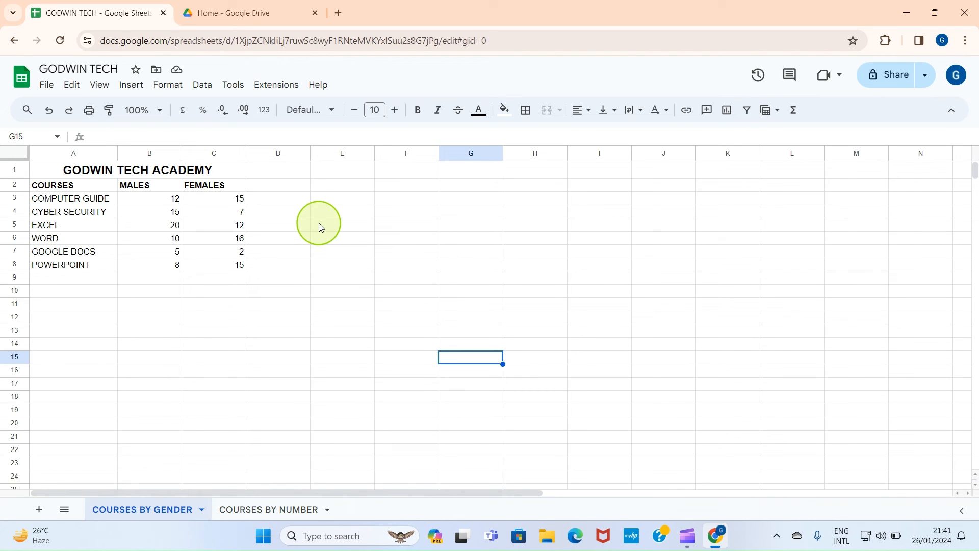
- Examine the quick summary calculations for the FEMALES values in C3:C8 of the COURSES BY GENDER sheet
{"action": "left_click", "coordinate": [199, 189]}
{"action": "left_click", "coordinate": [204, 200]}
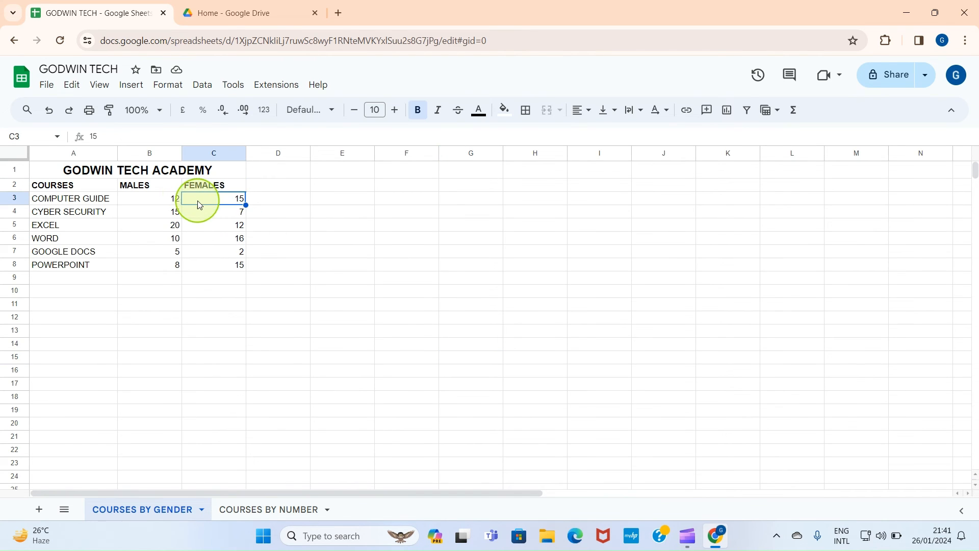
{"action": "left_click_drag", "start_coordinate": [224, 204], "coordinate": [226, 270]}
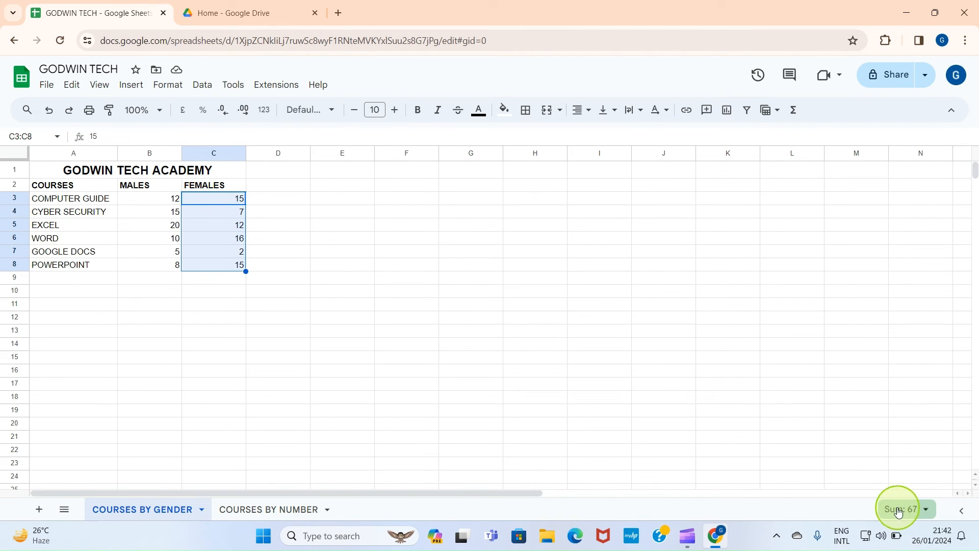
{"action": "left_click", "coordinate": [927, 513]}
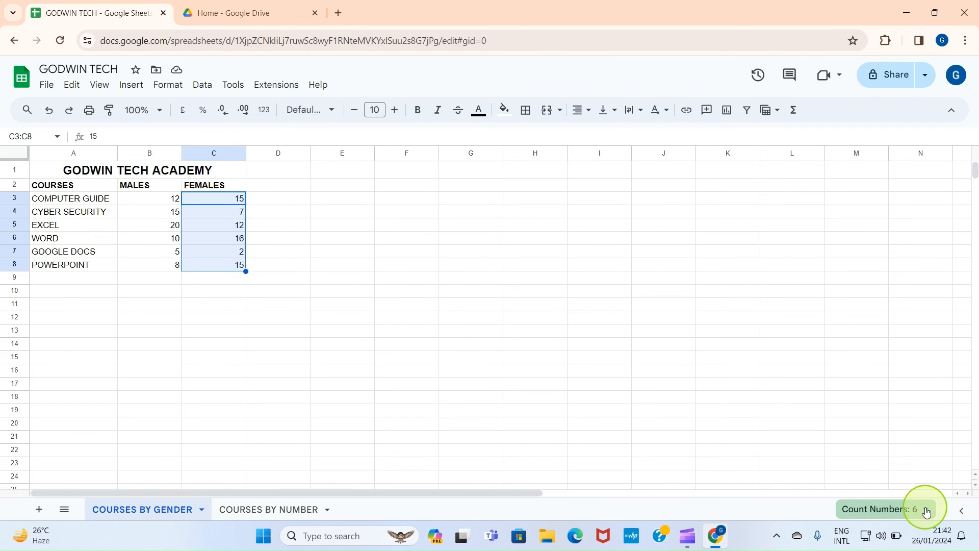
{"action": "left_click", "coordinate": [927, 512]}
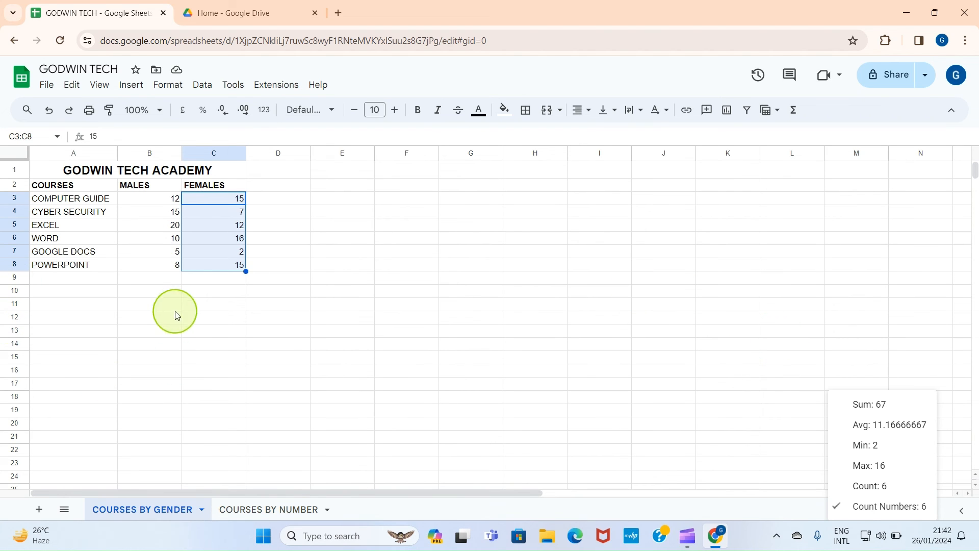
{"action": "left_click", "coordinate": [217, 290]}
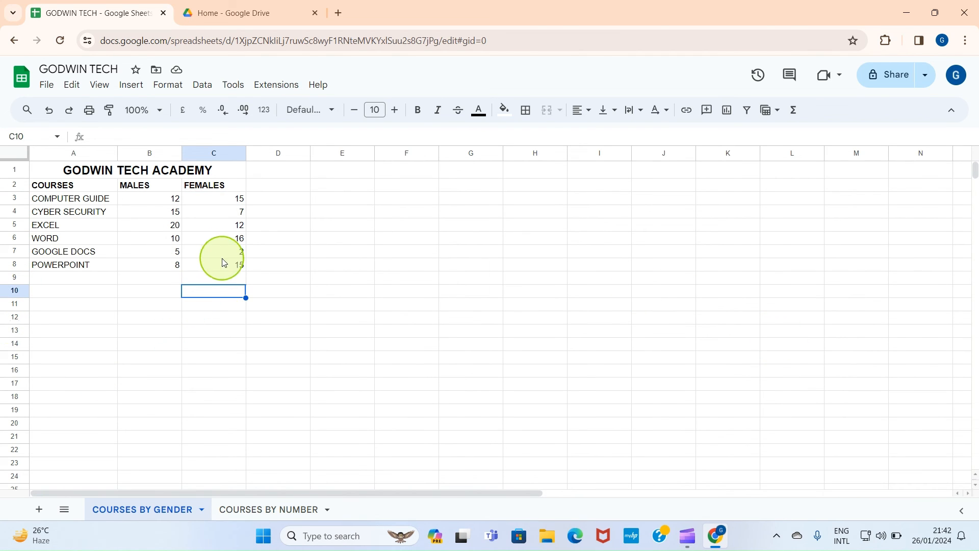
- Enter the formula =C3+C5 in cell C11 to add the FEMALES values for COMPUTER GUIDE and EXCEL
{"action": "left_click", "coordinate": [203, 304]}
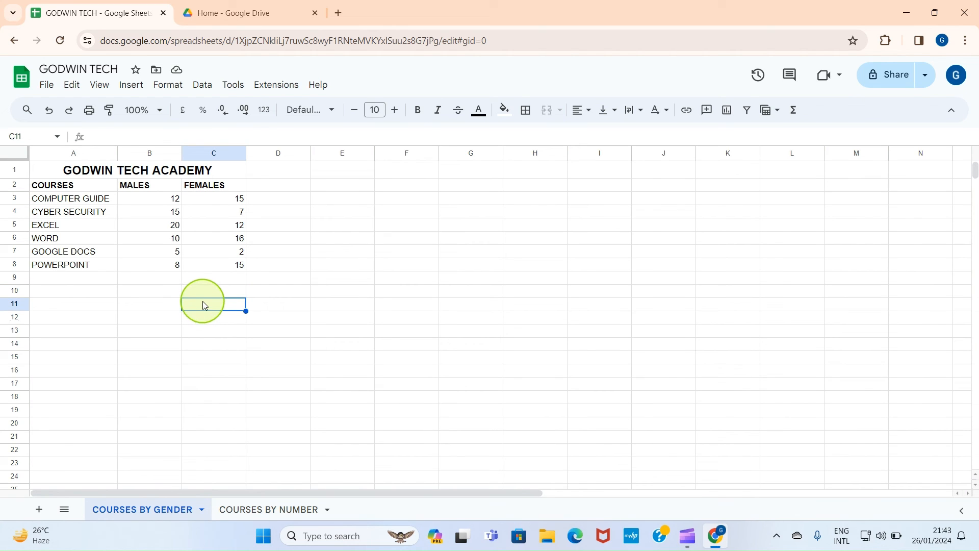
{"action": "type", "text": "="}
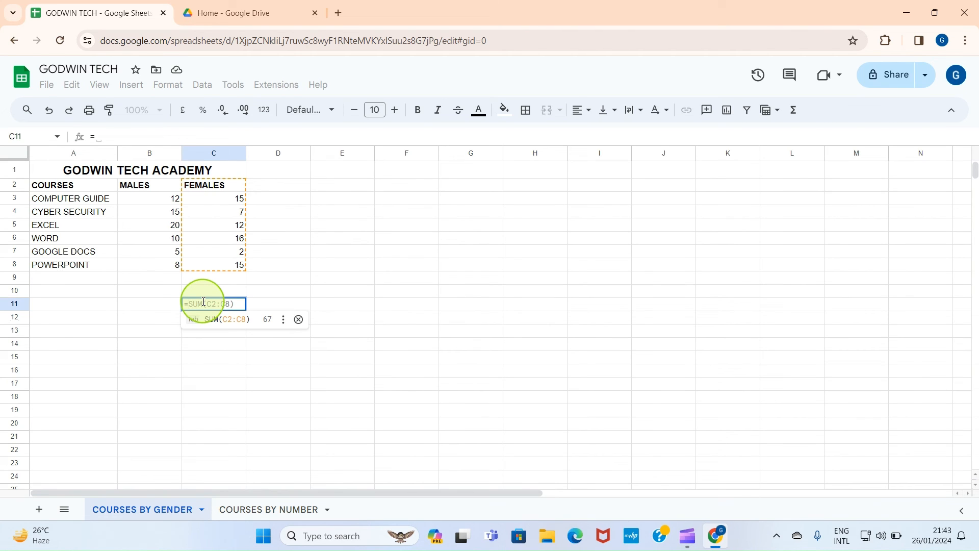
{"action": "left_click", "coordinate": [223, 199]}
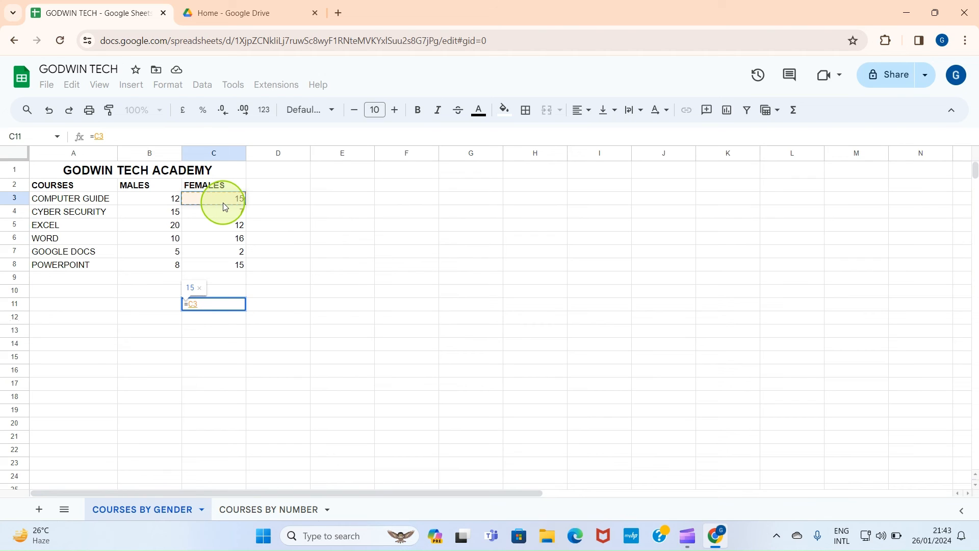
{"action": "type", "text": "+"}
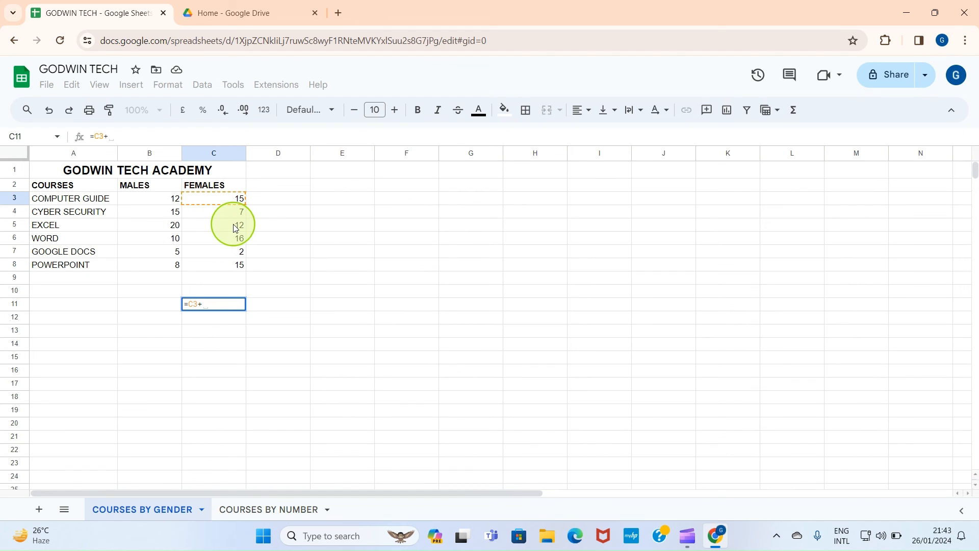
{"action": "left_click", "coordinate": [230, 227]}
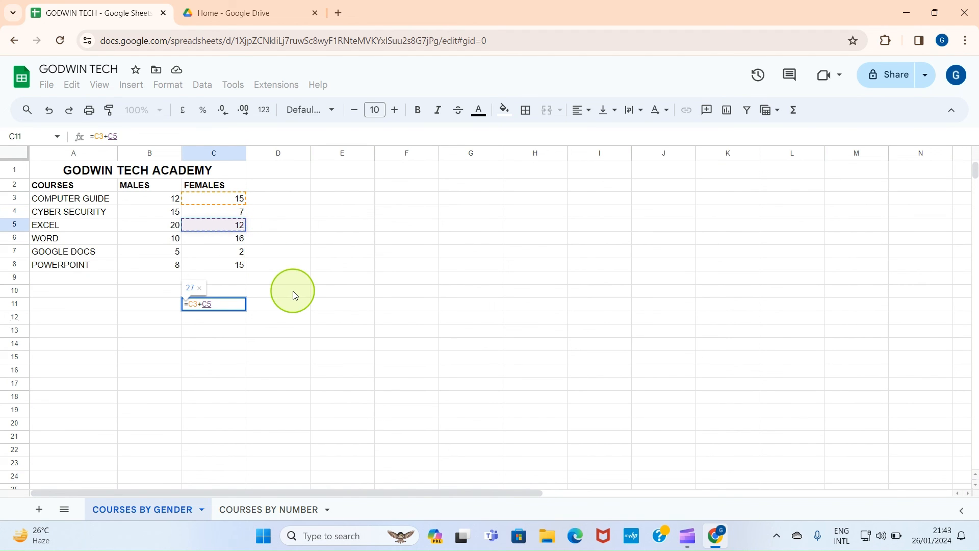
{"action": "key", "text": "Return"}
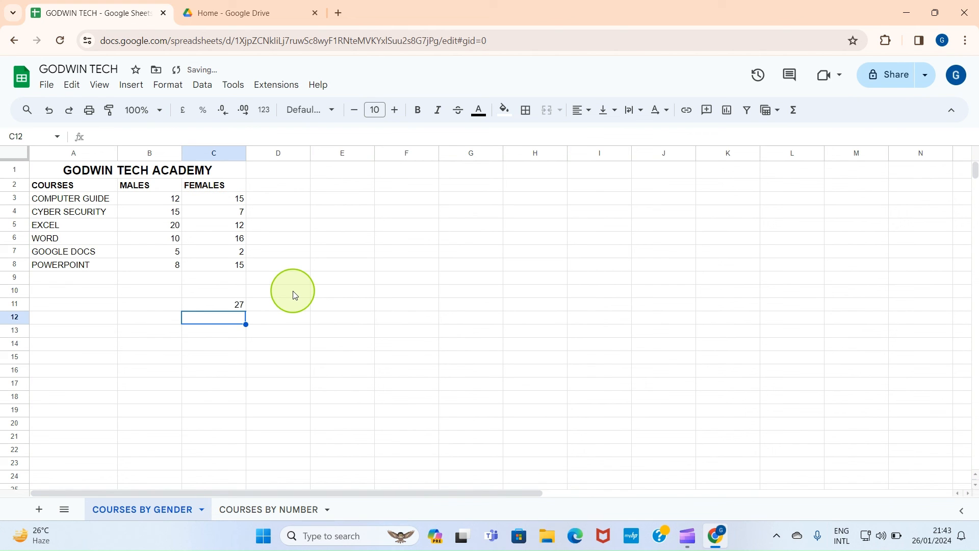
- Replace the formula in C11 with =C5/C7 to divide the FEMALES value for EXCEL by the one for GOOGLE DOCS
{"action": "left_click", "coordinate": [235, 305]}
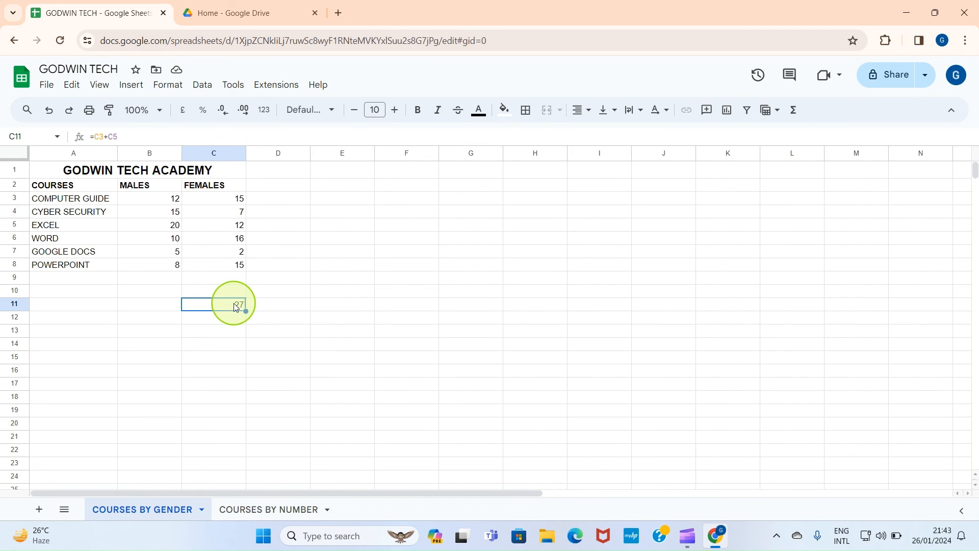
{"action": "key", "text": "Delete"}
{"action": "type", "text": "="}
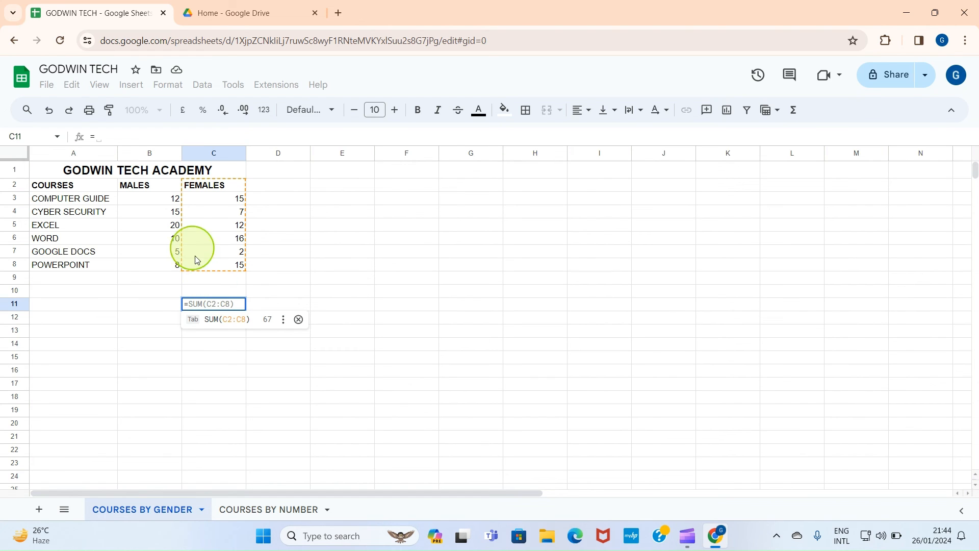
{"action": "left_click", "coordinate": [213, 224]}
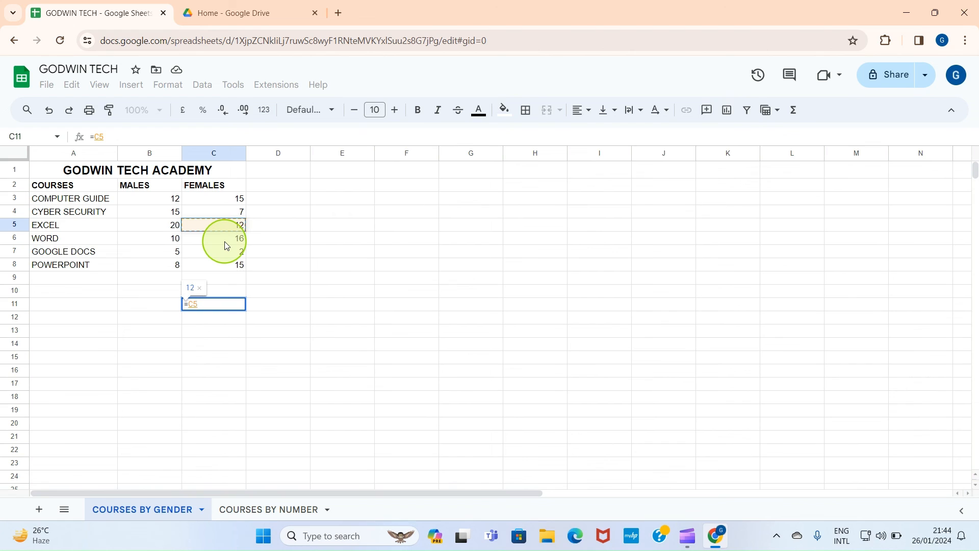
{"action": "type", "text": "/"}
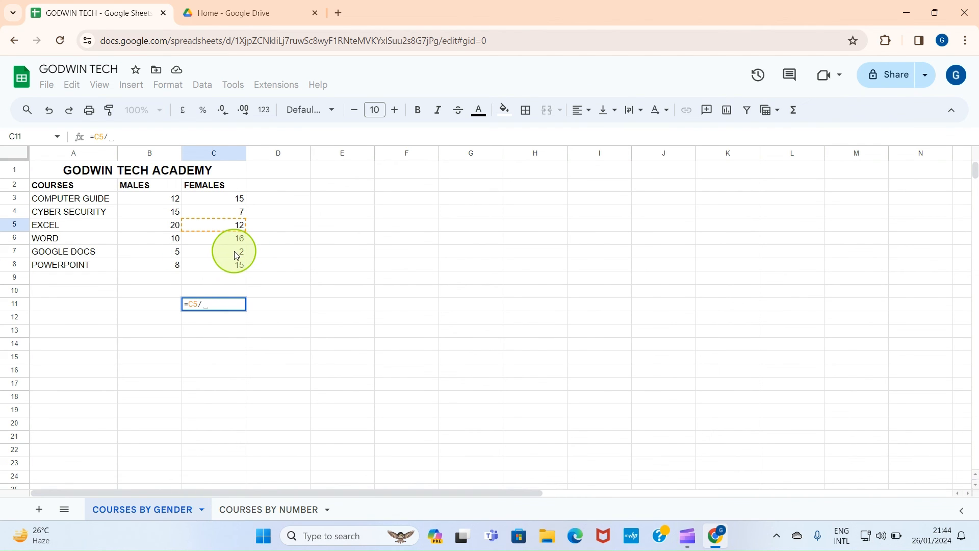
{"action": "left_click", "coordinate": [236, 253]}
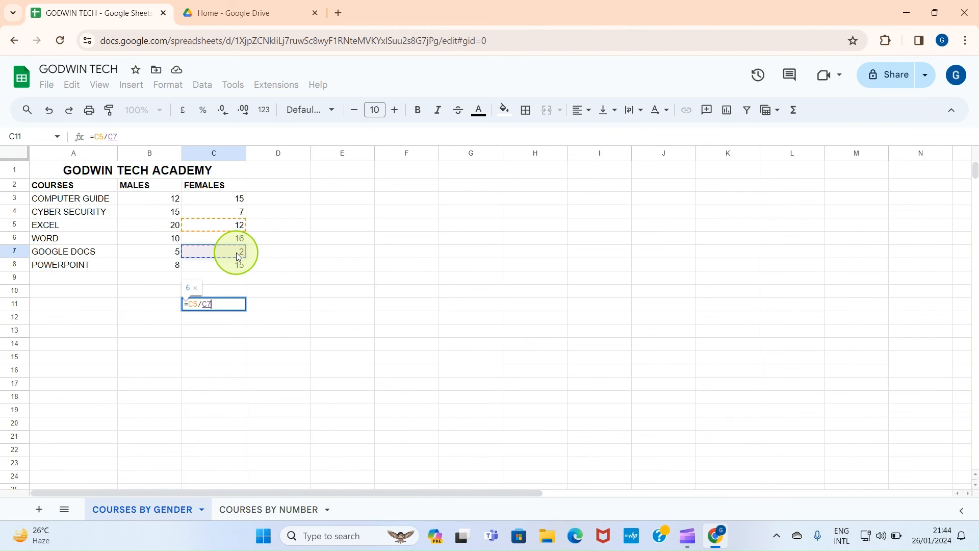
{"action": "key", "text": "Return"}
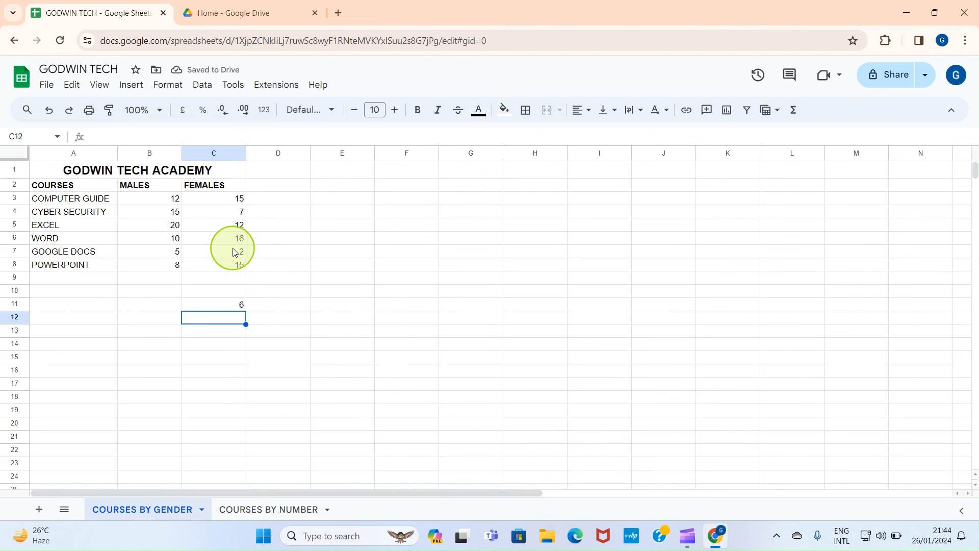
- Replace the formula in C11 with =C5*C5 to multiply the FEMALES value for EXCEL by itself, and review the formula
{"action": "left_click", "coordinate": [233, 304]}
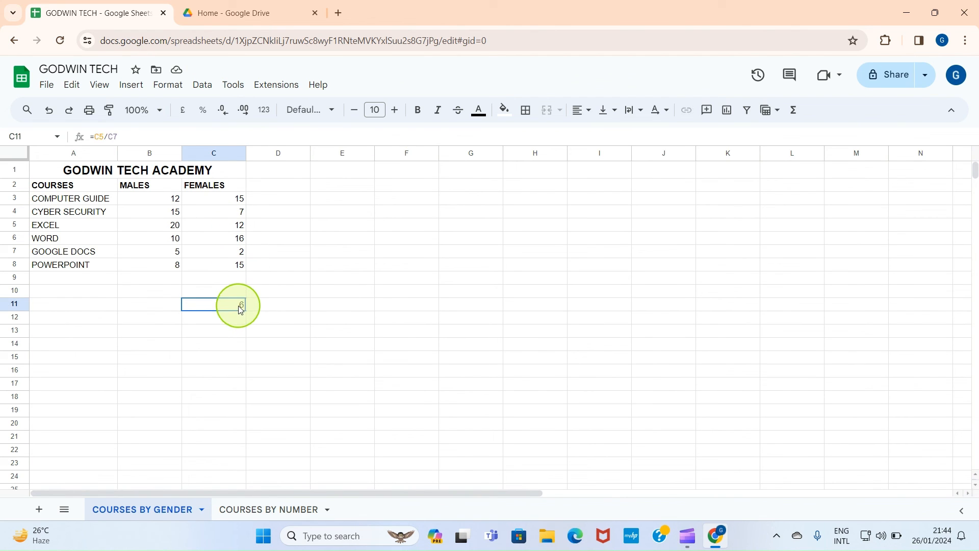
{"action": "key", "text": "Delete"}
{"action": "type", "text": "="}
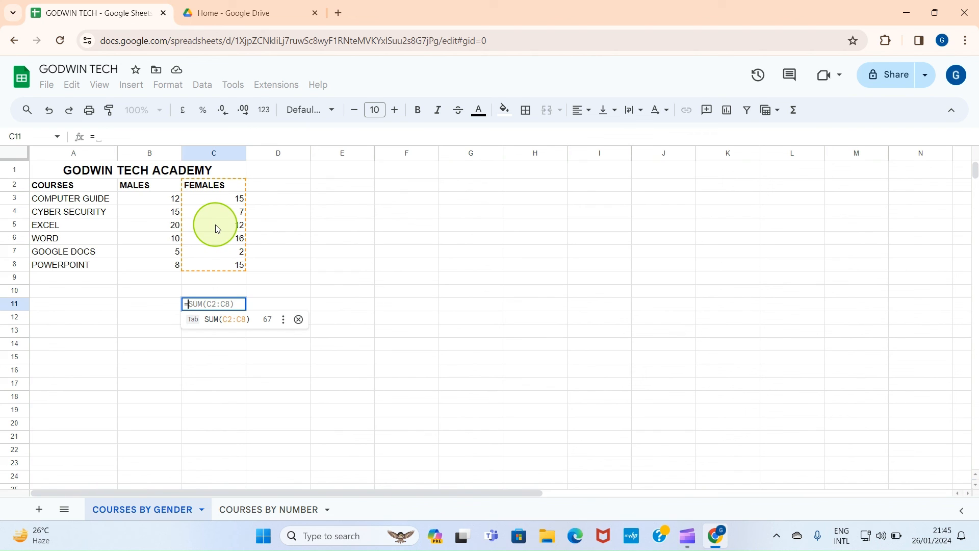
{"action": "type", "text": "C"}
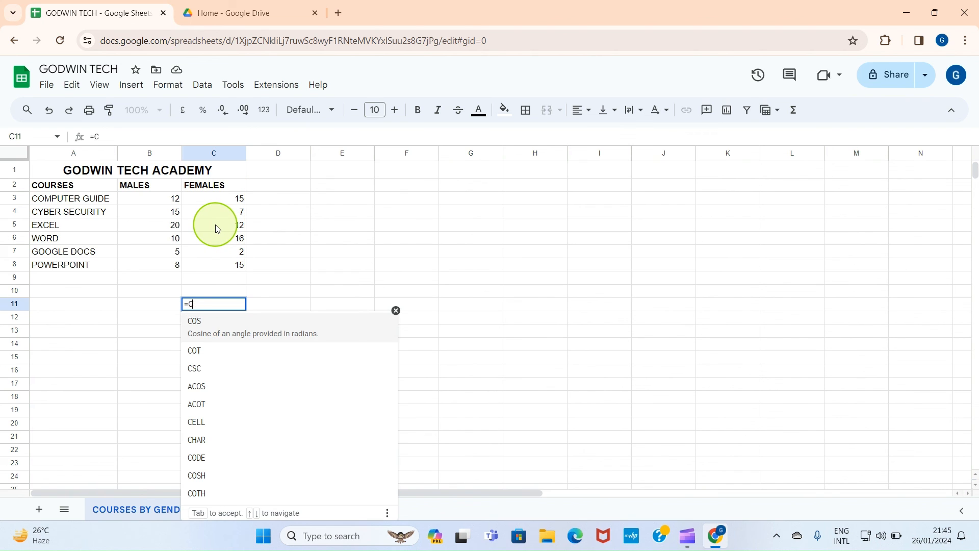
{"action": "type", "text": "5"}
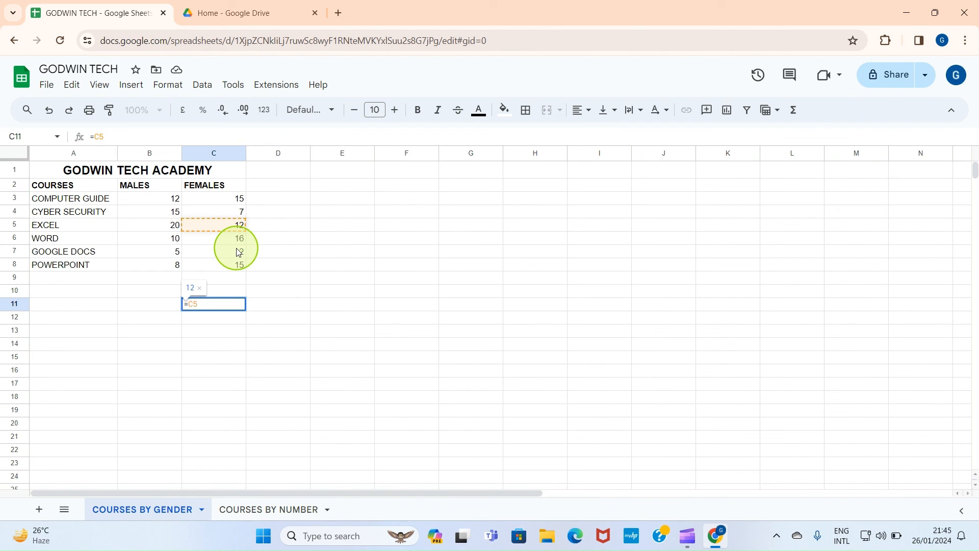
{"action": "type", "text": "*"}
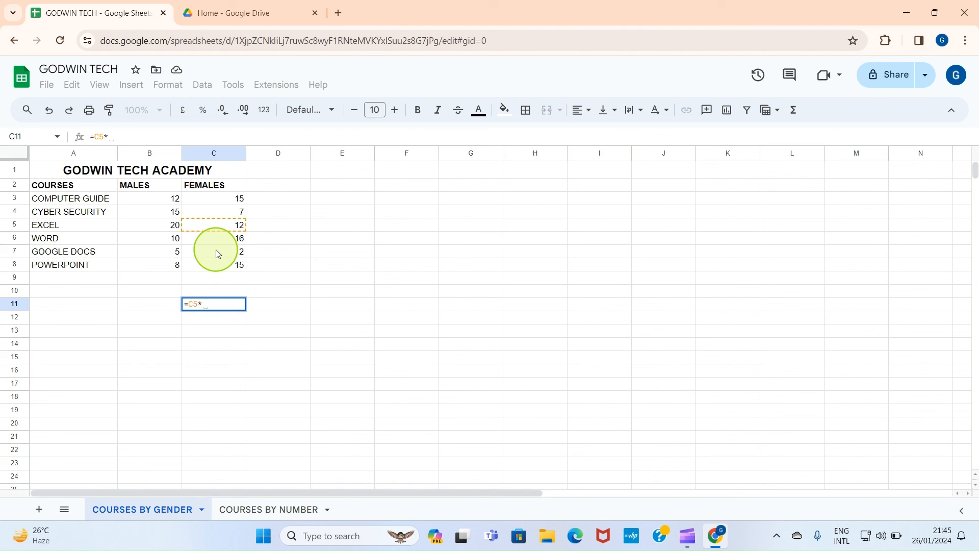
{"action": "type", "text": "C5"}
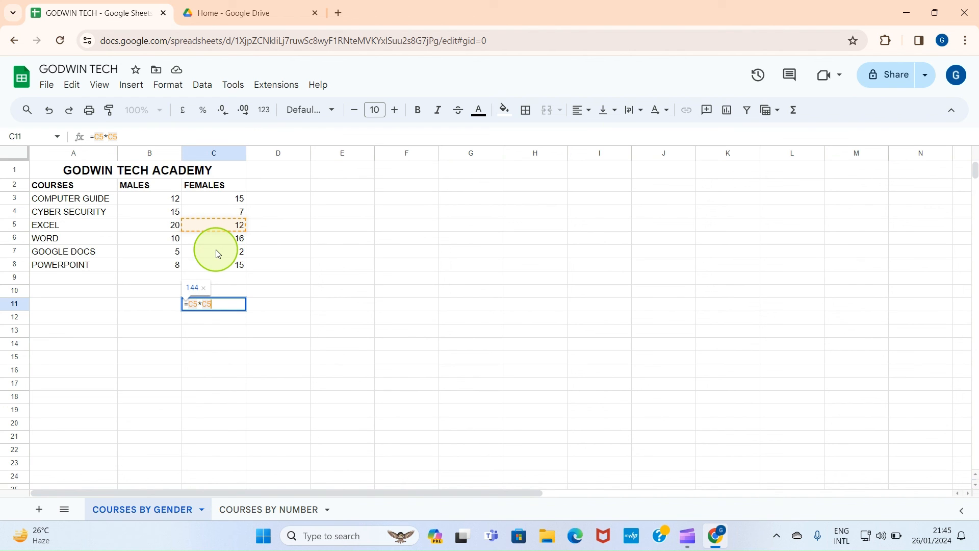
{"action": "key", "text": "Return"}
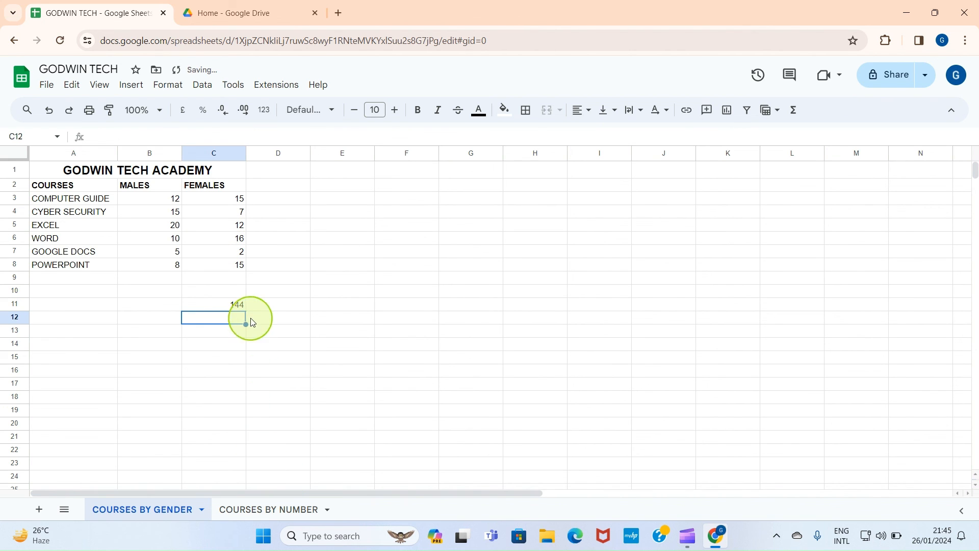
{"action": "left_click", "coordinate": [237, 308]}
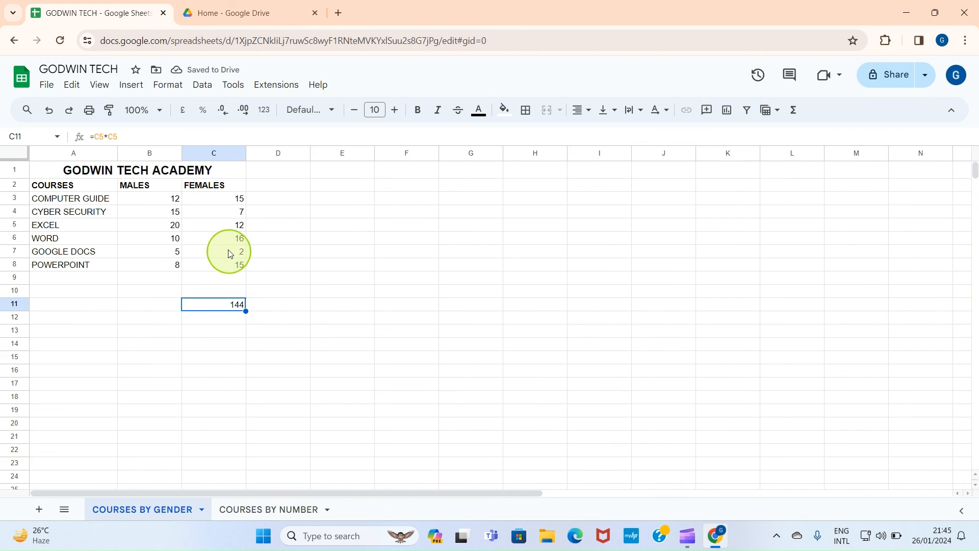
{"action": "left_click", "coordinate": [214, 228]}
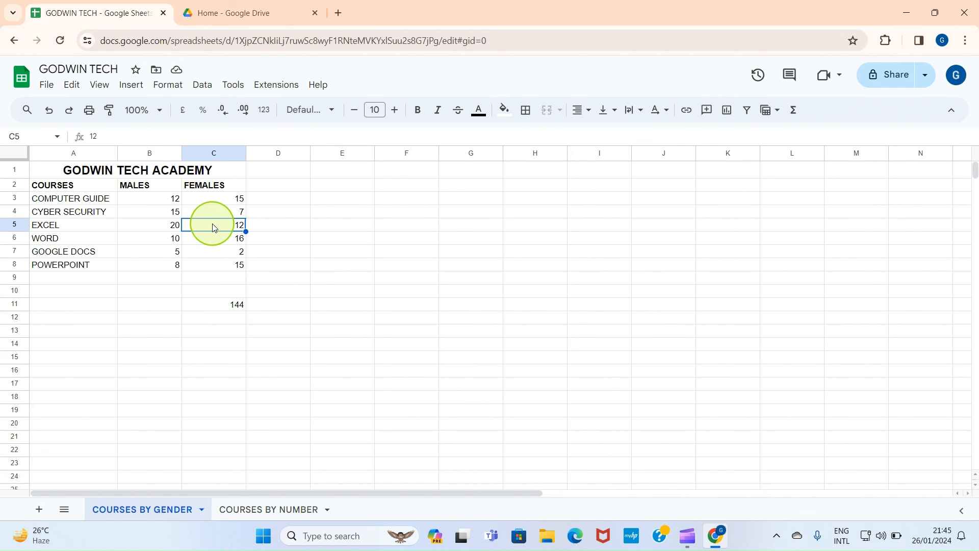
{"action": "left_click", "coordinate": [210, 254]}
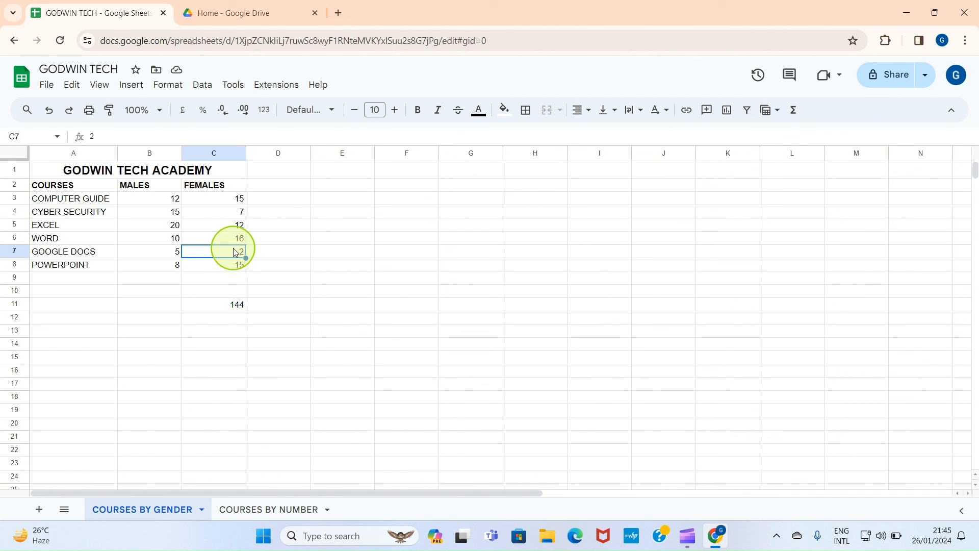
{"action": "double_click", "coordinate": [237, 301]}
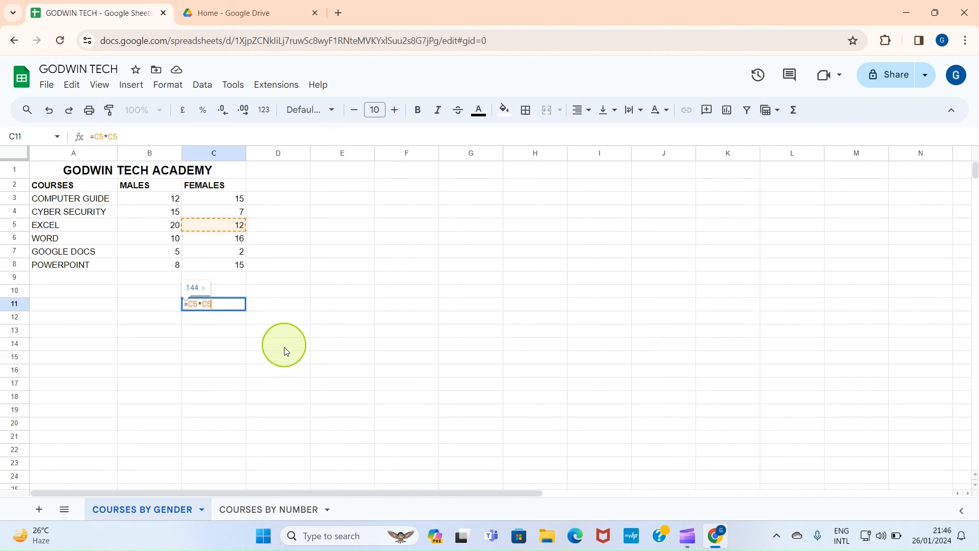
{"action": "left_click", "coordinate": [217, 343]}
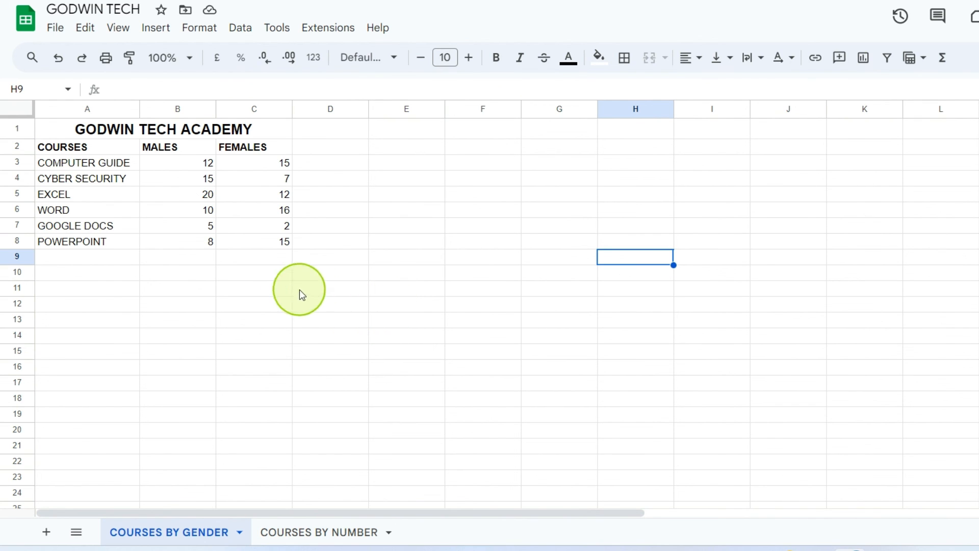
- Enter =C3-B7 in C10 to subtract the GOOGLE DOCS males from the COMPUTER GUIDE females, and review the cells used
{"action": "left_click", "coordinate": [244, 275]}
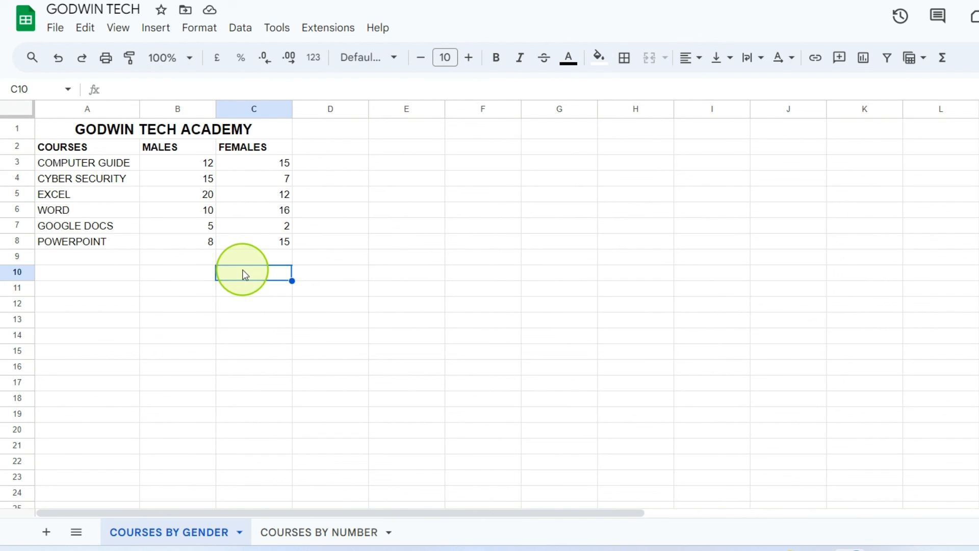
{"action": "type", "text": "="}
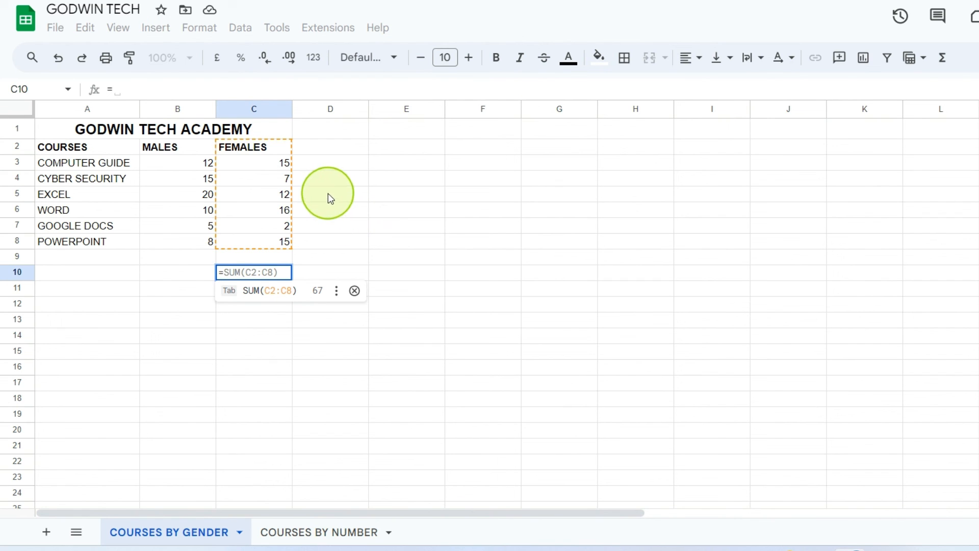
{"action": "left_click", "coordinate": [267, 166]}
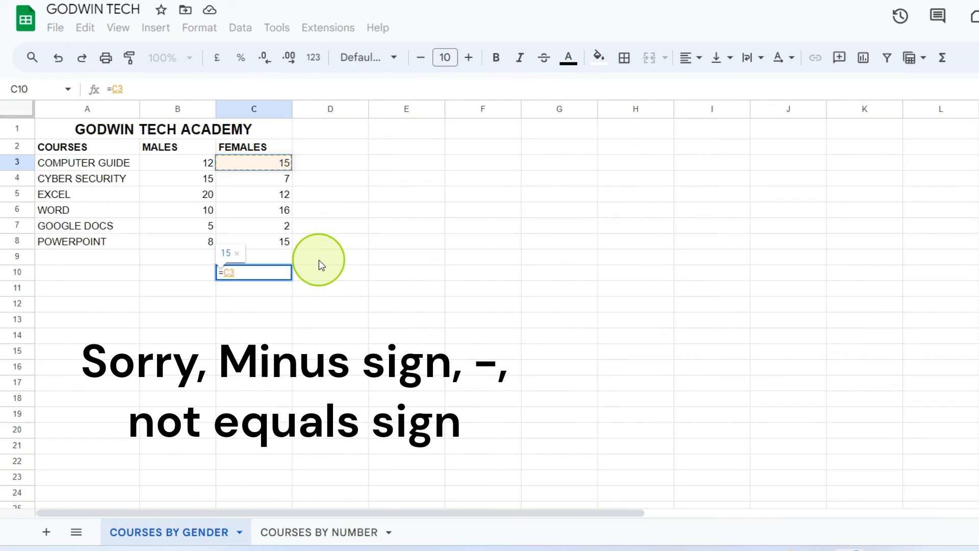
{"action": "type", "text": "-"}
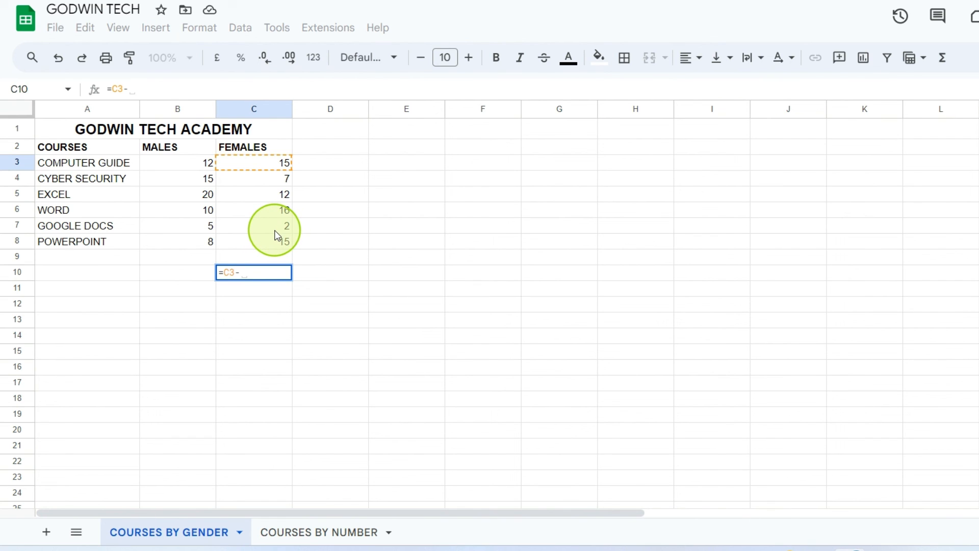
{"action": "left_click", "coordinate": [204, 229]}
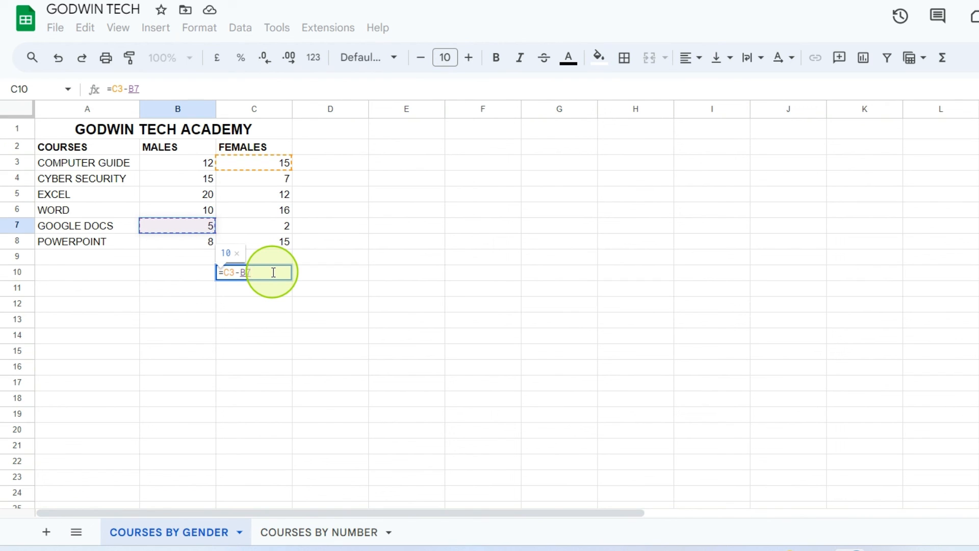
{"action": "key", "text": "Return"}
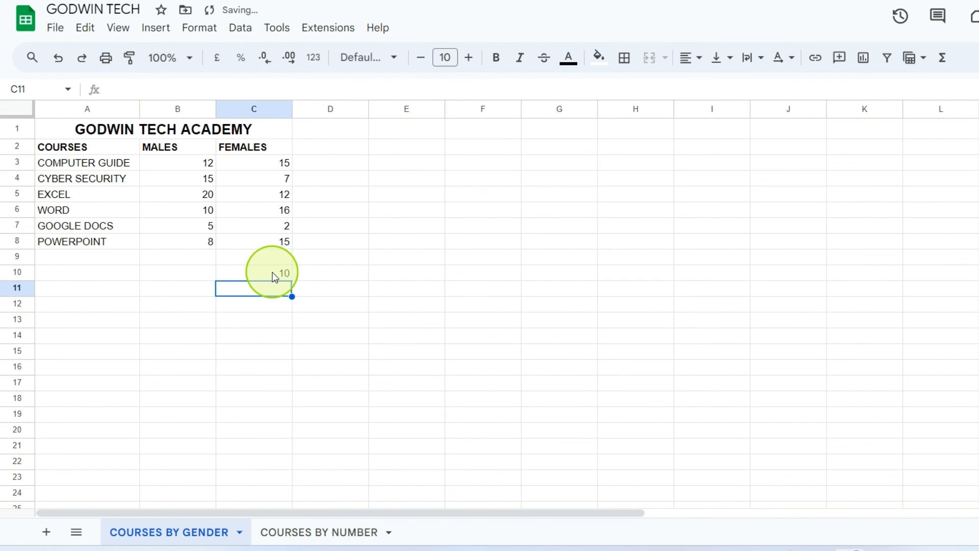
{"action": "left_click", "coordinate": [283, 275]}
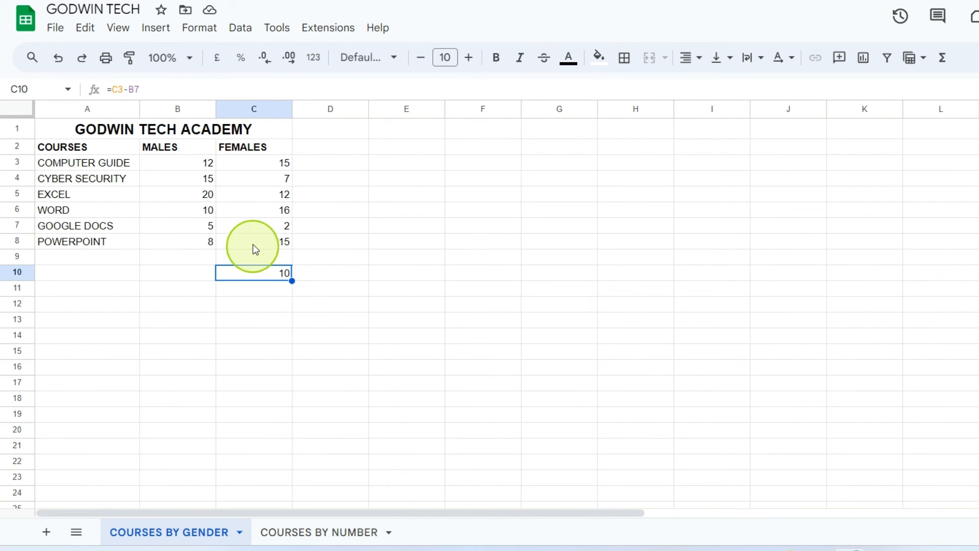
{"action": "left_click", "coordinate": [209, 229]}
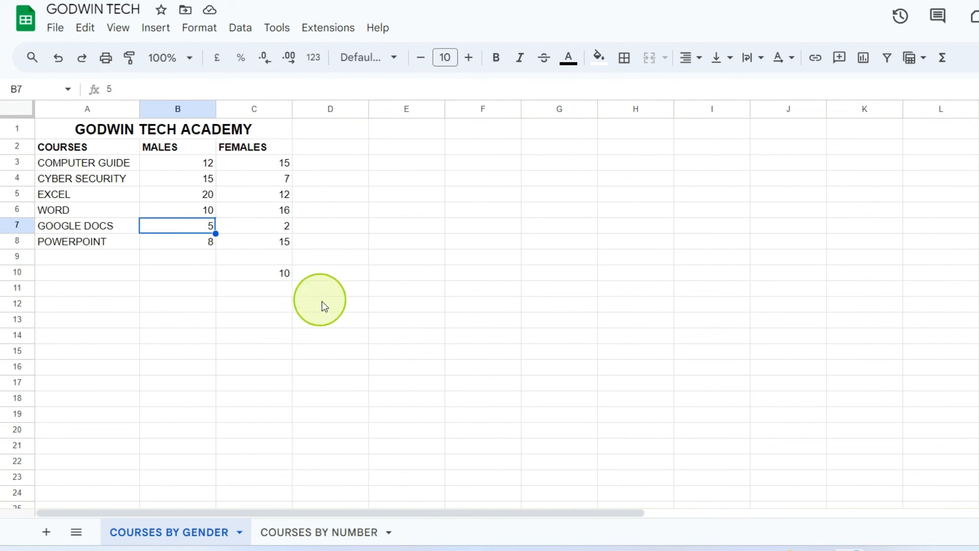
{"action": "left_click", "coordinate": [278, 270]}
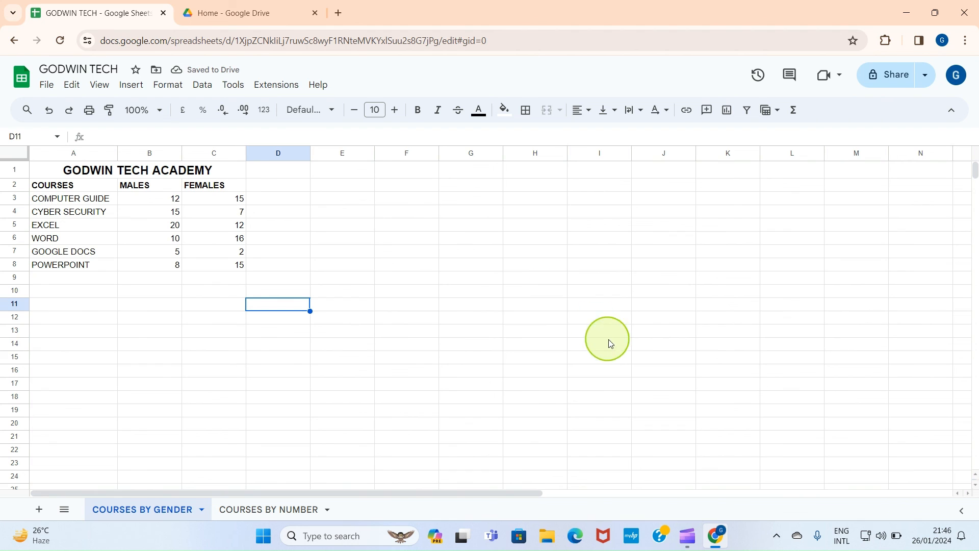
- Download the GODWIN TECH spreadsheet as a Microsoft Excel (.xlsx) file
{"action": "left_click", "coordinate": [573, 372]}
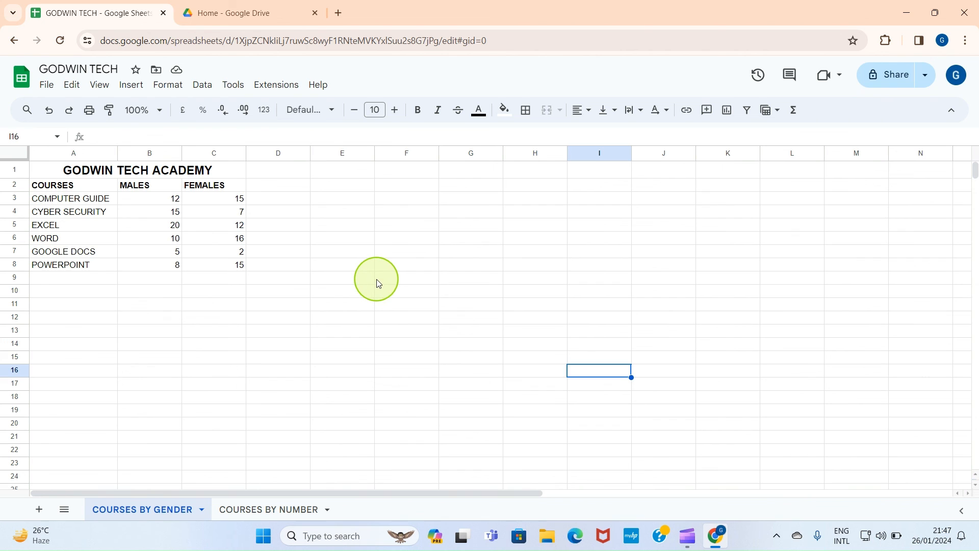
{"action": "left_click", "coordinate": [46, 85]}
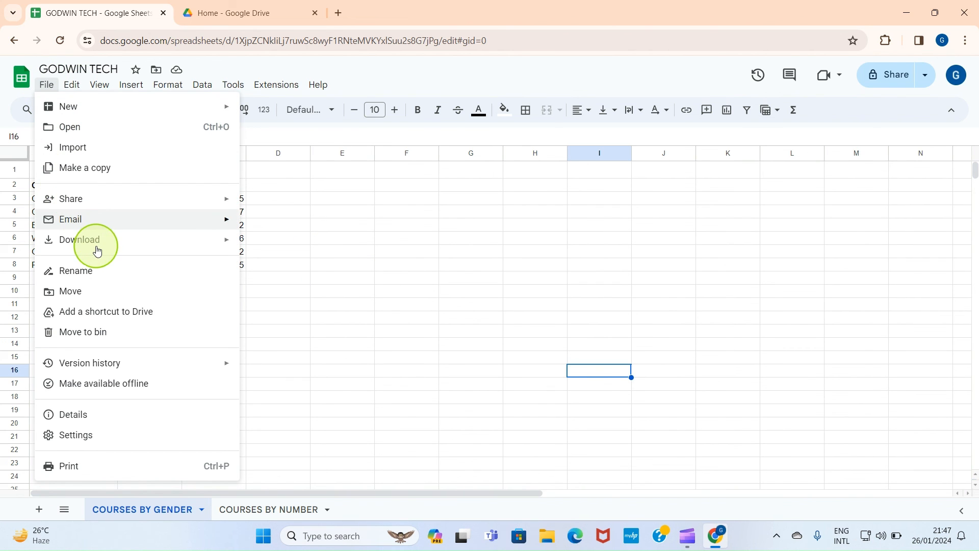
{"action": "mouse_move", "coordinate": [98, 249]}
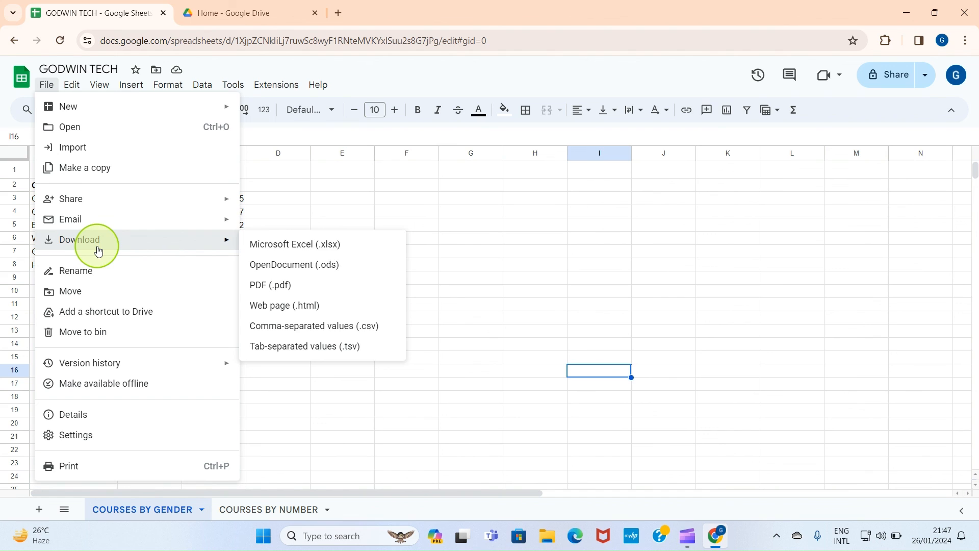
{"action": "left_click", "coordinate": [321, 247]}
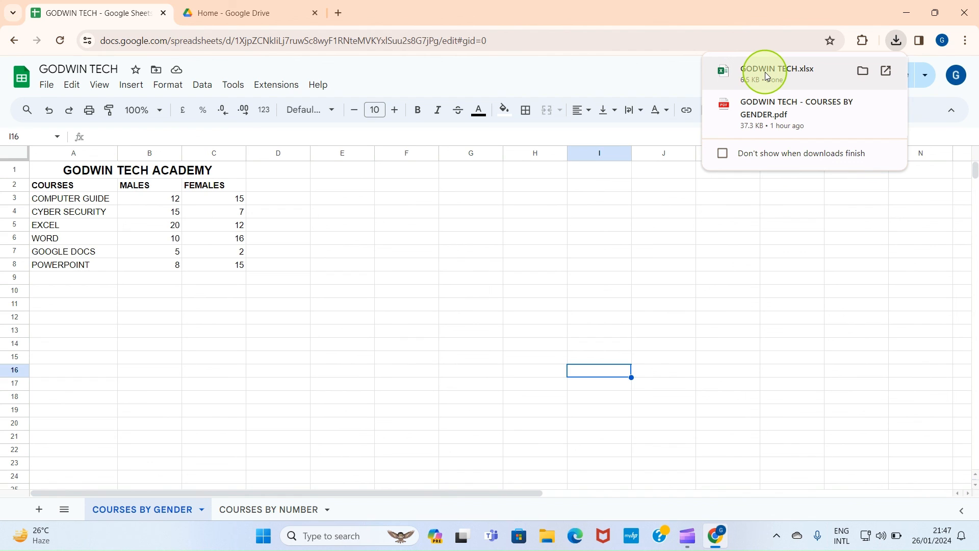
{"action": "left_click", "coordinate": [540, 278]}
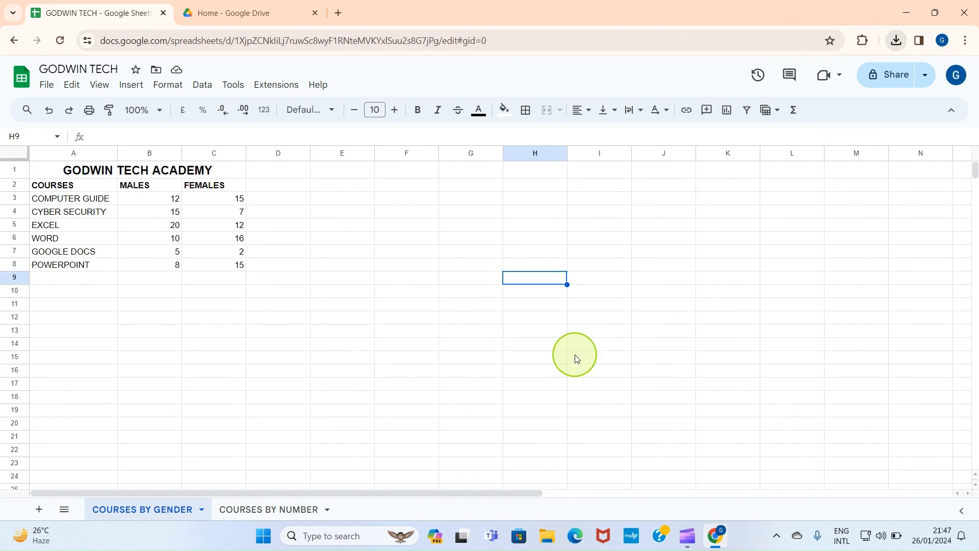
- Switch to File Explorer and open the Downloads folder to locate the downloaded GODWIN TECH Excel file
{"action": "left_click", "coordinate": [548, 544]}
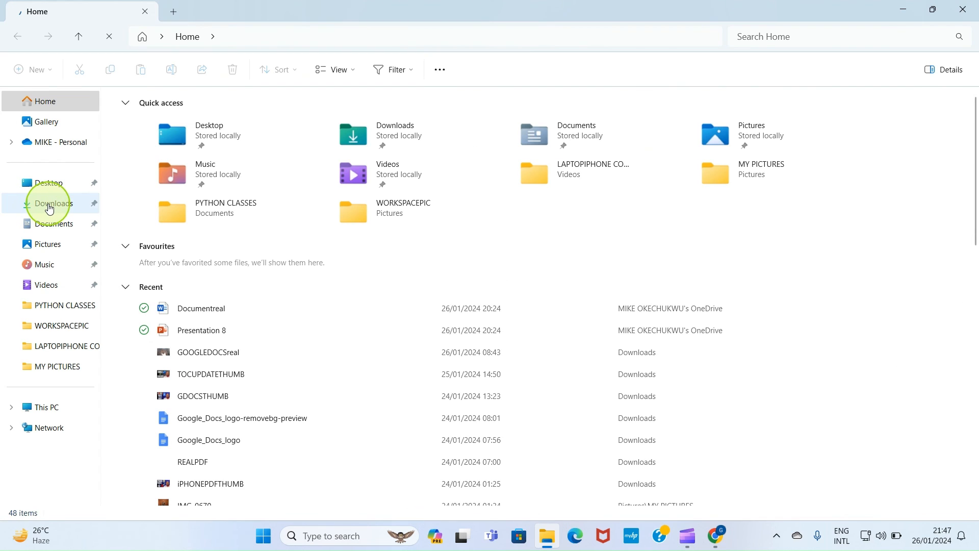
{"action": "left_click", "coordinate": [49, 209]}
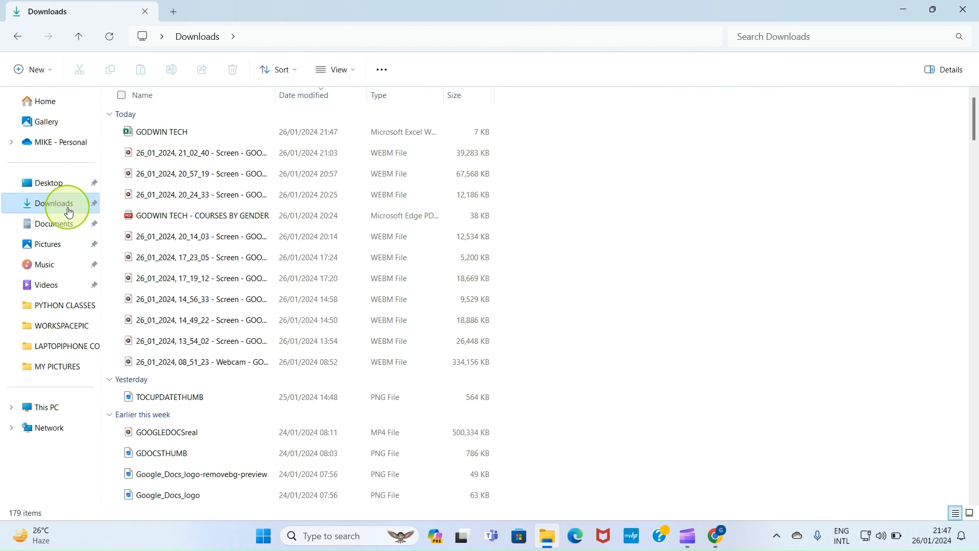